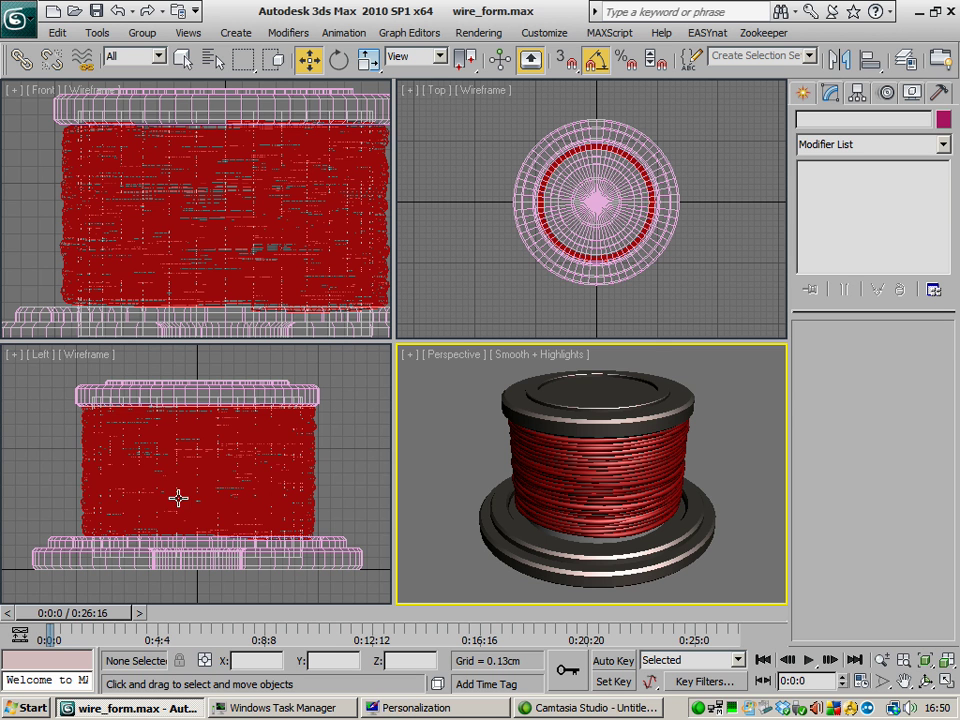
Step: Inspect the spool's parts in the Left view by selecting the red wire, the base and the inner cylinder
click(200, 443)
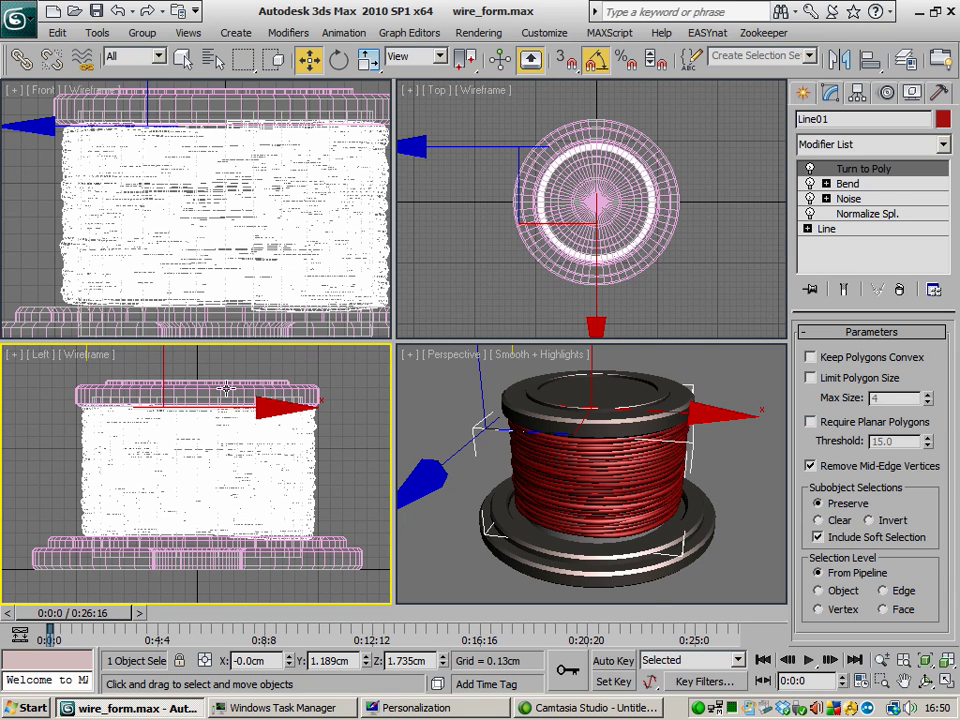
click(333, 518)
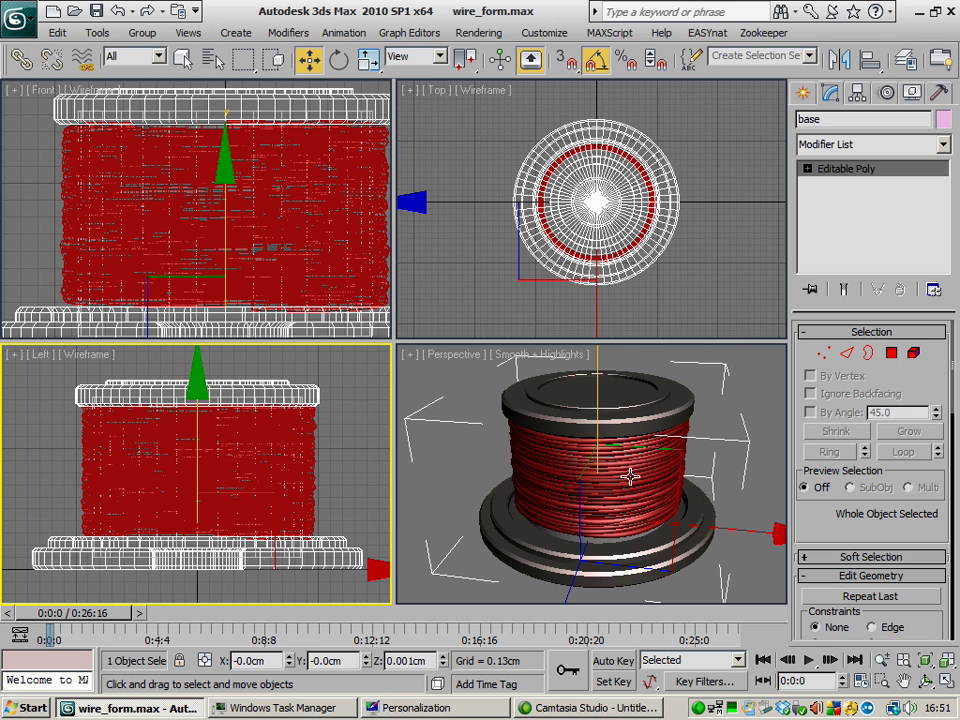
click(297, 496)
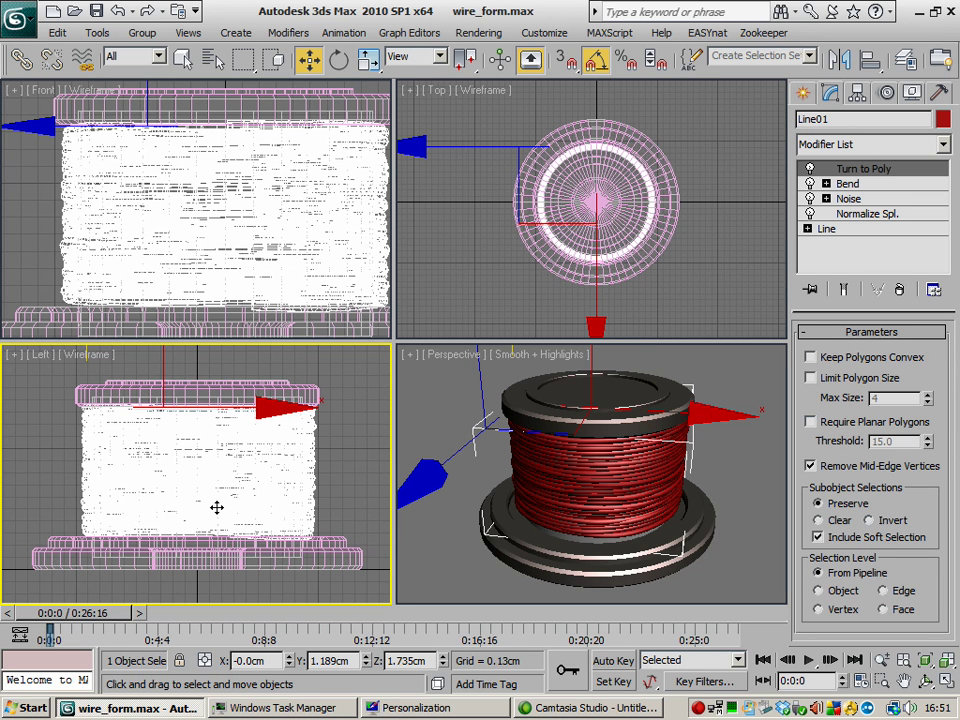
scroll(279, 486, up, 5)
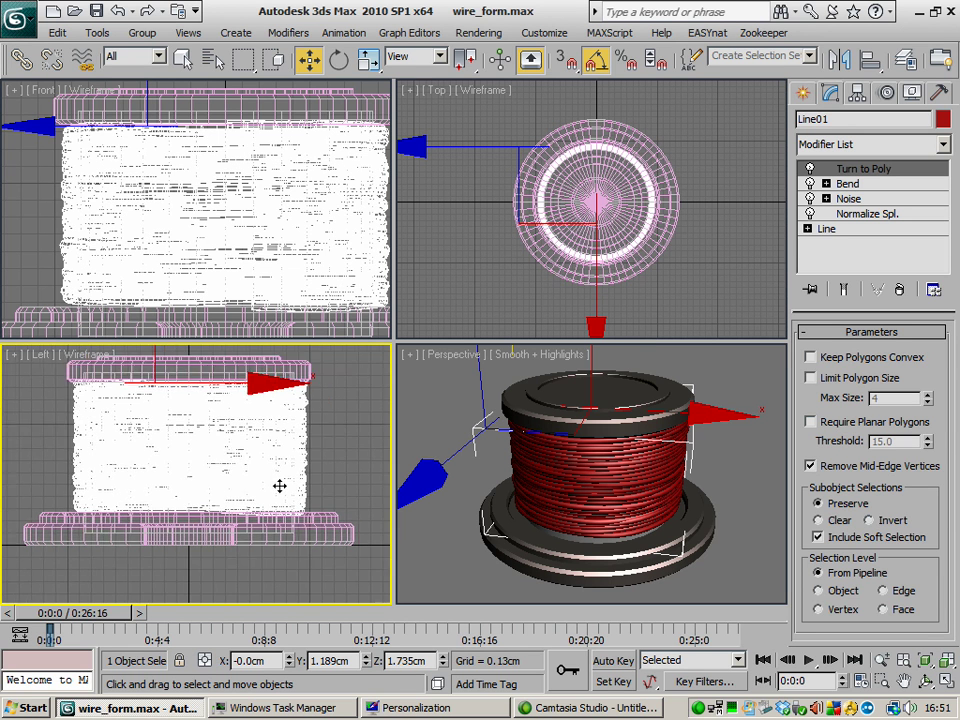
scroll(285, 512, down, 5)
click(214, 461)
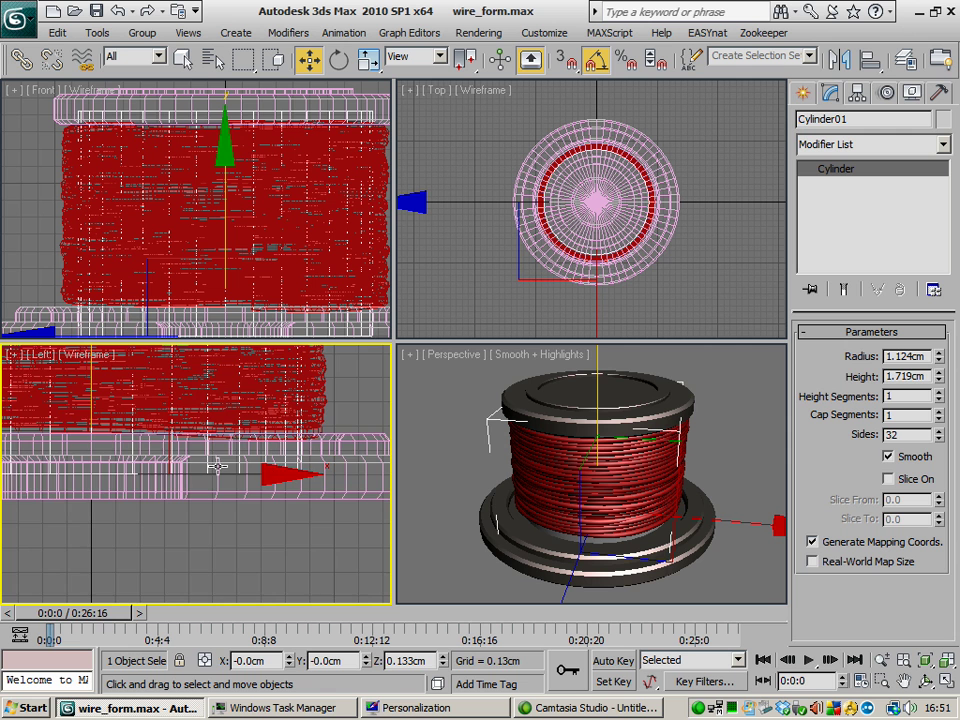
scroll(210, 482, down, 4)
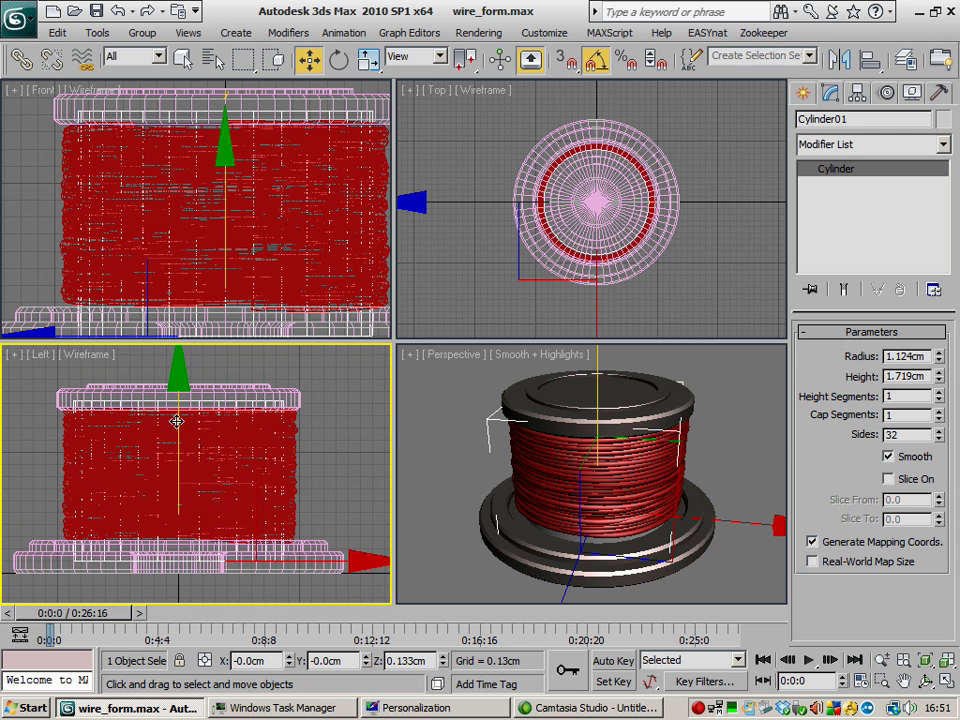
Step: Show the Left viewport in Smooth + Highlights shading and maximize it
drag(183, 410, 180, 546)
right_click(180, 547)
right_click(424, 452)
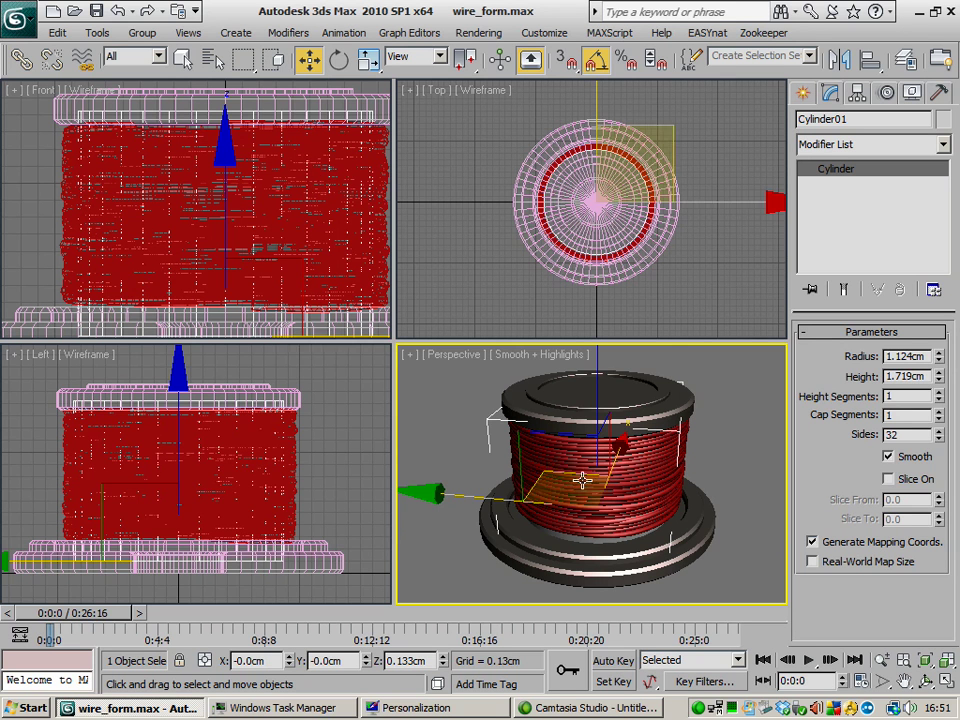
right_click(304, 461)
key(F3)
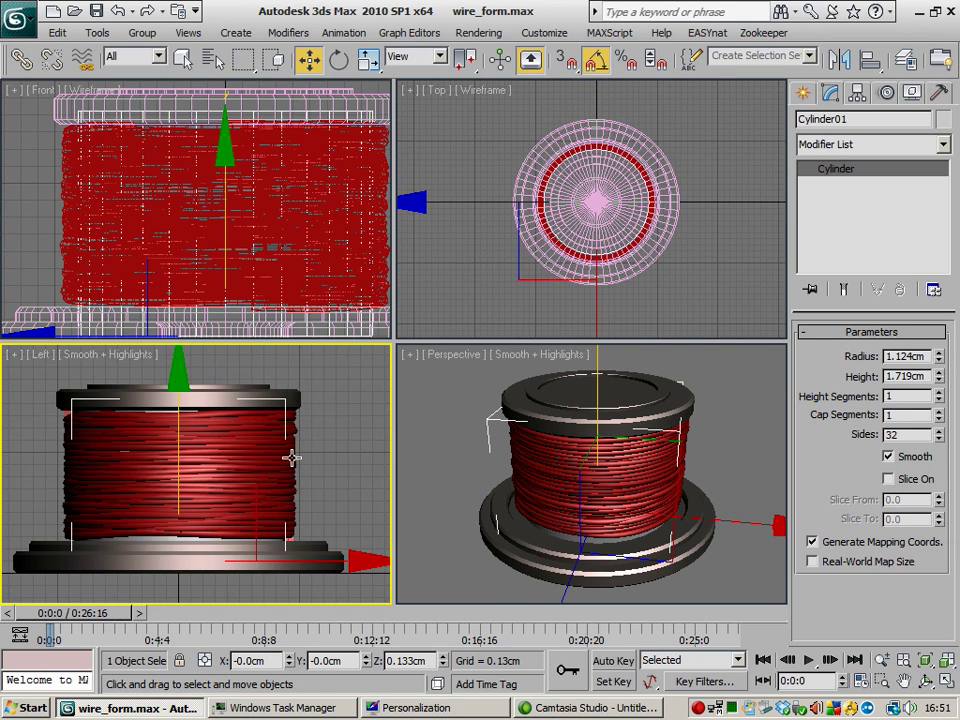
key(alt+w)
scroll(375, 386, down, 2)
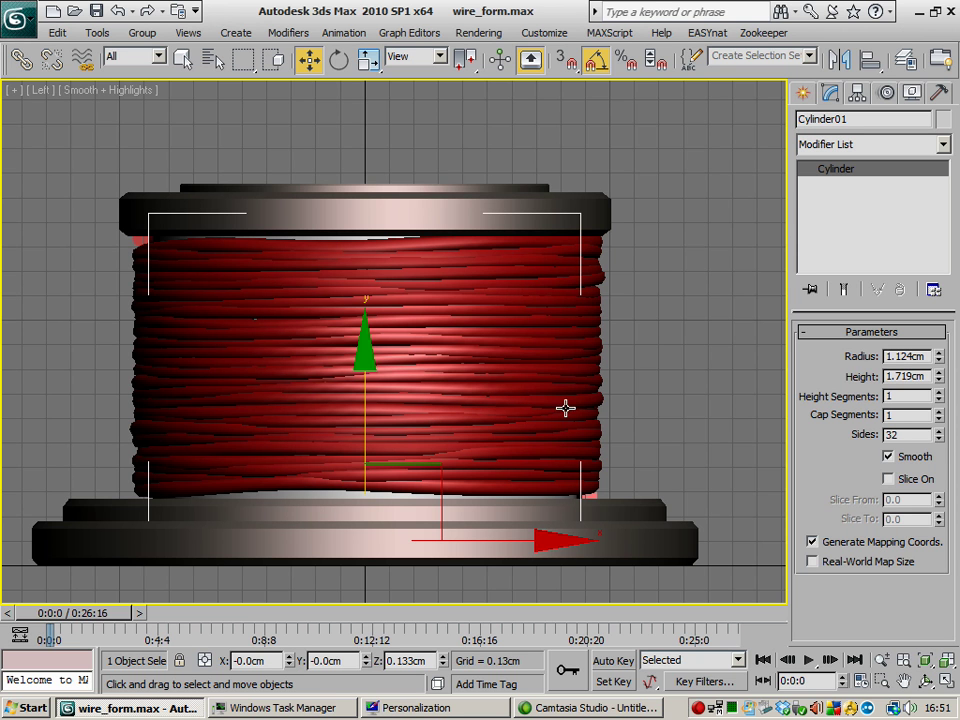
Step: Select the red wire and display only its base Line, without the end result of the modifiers above it
click(600, 404)
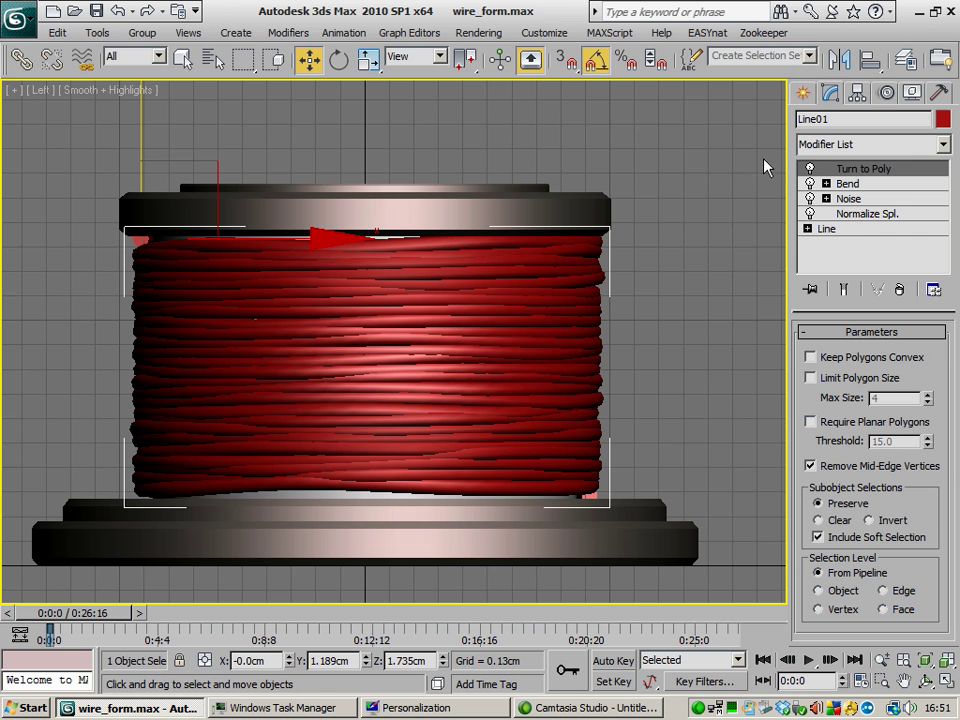
scroll(622, 281, up, 1)
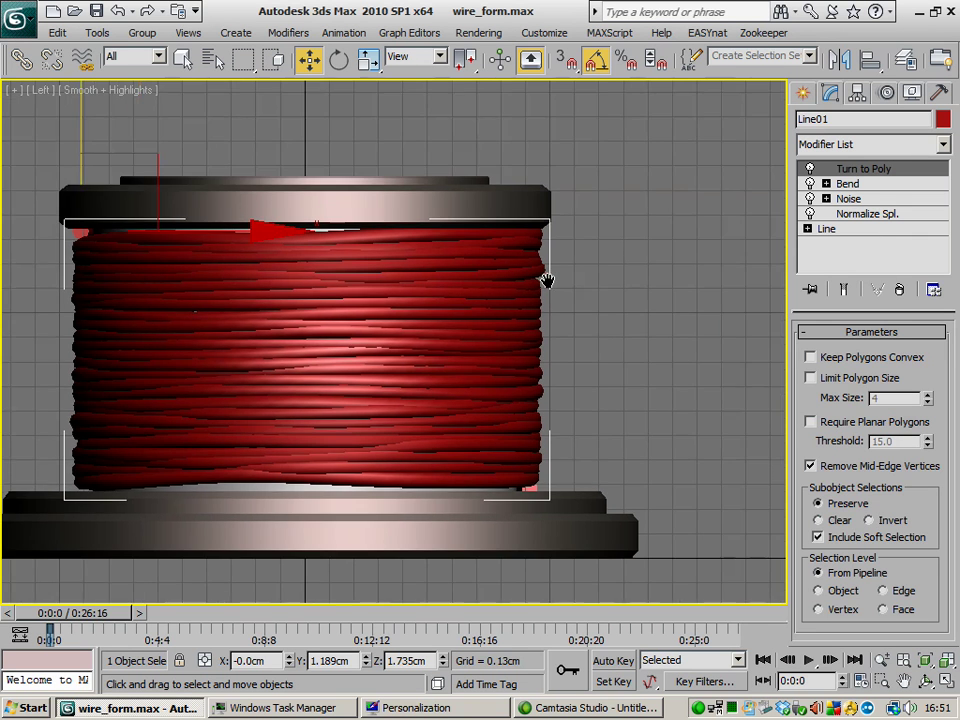
scroll(610, 278, down, 4)
click(905, 230)
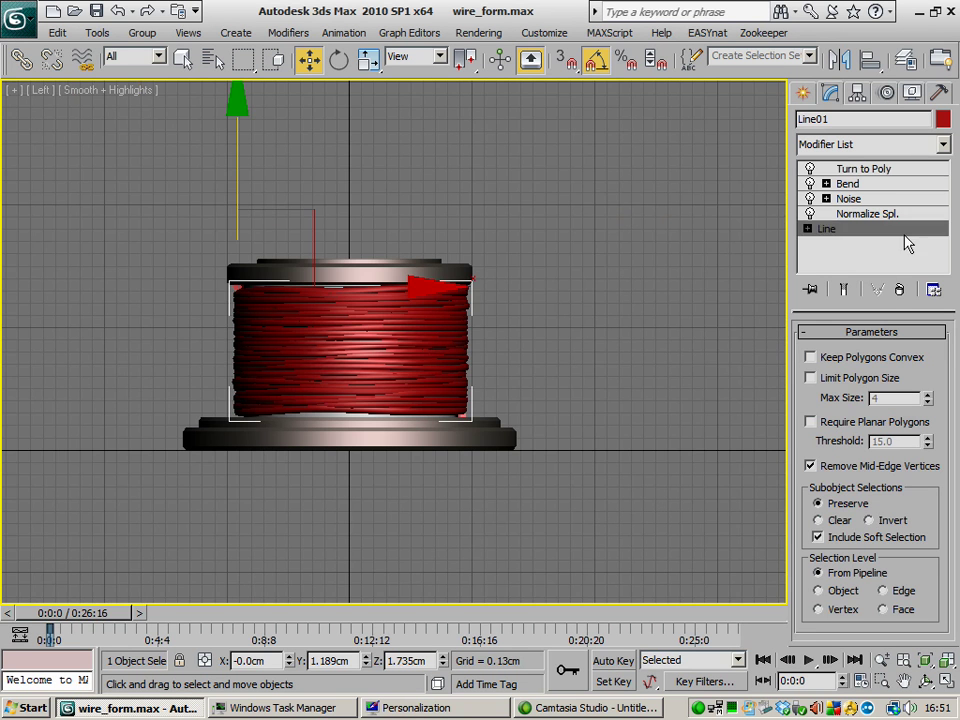
click(836, 283)
Step: Examine the unwound straight wire along its whole length from the spool in the Front view
middle_drag(515, 310, 491, 305)
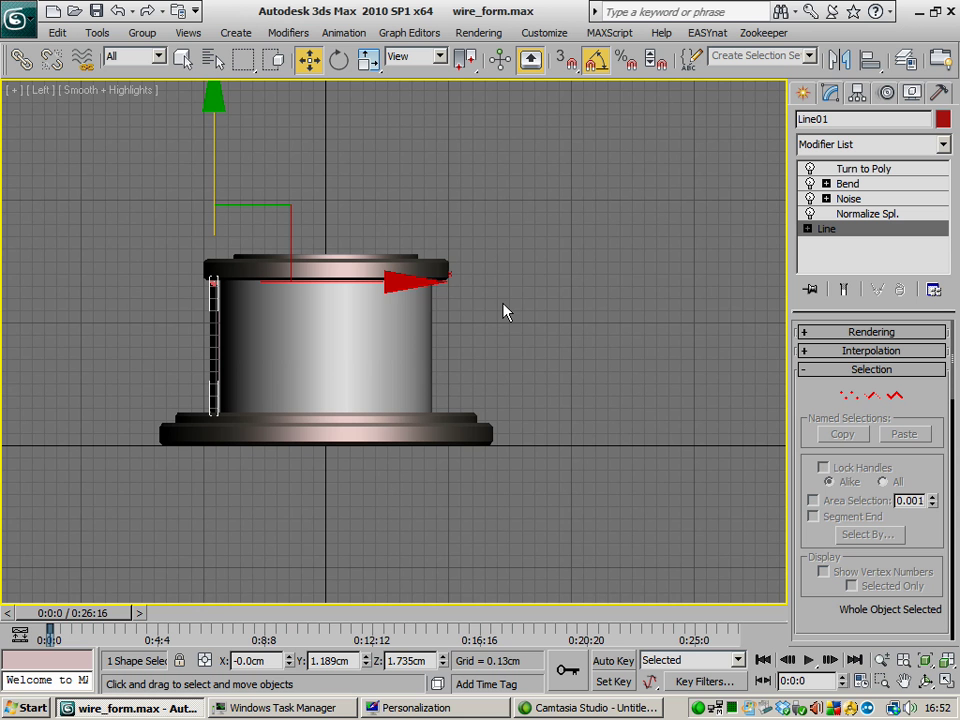
middle_drag(549, 313, 567, 268)
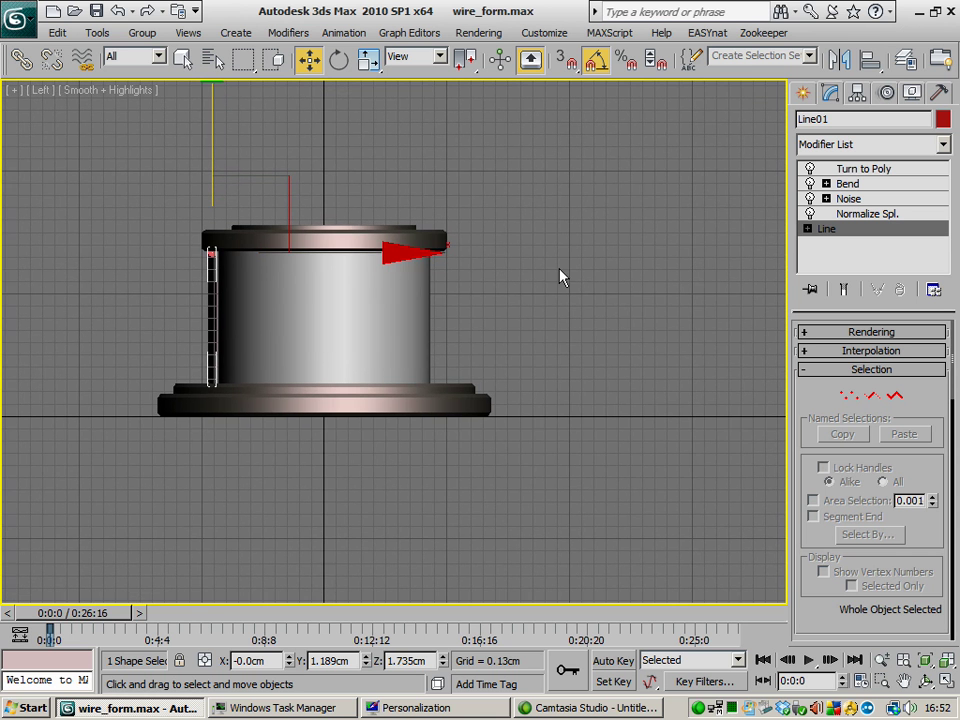
key(f)
scroll(534, 251, down, 8)
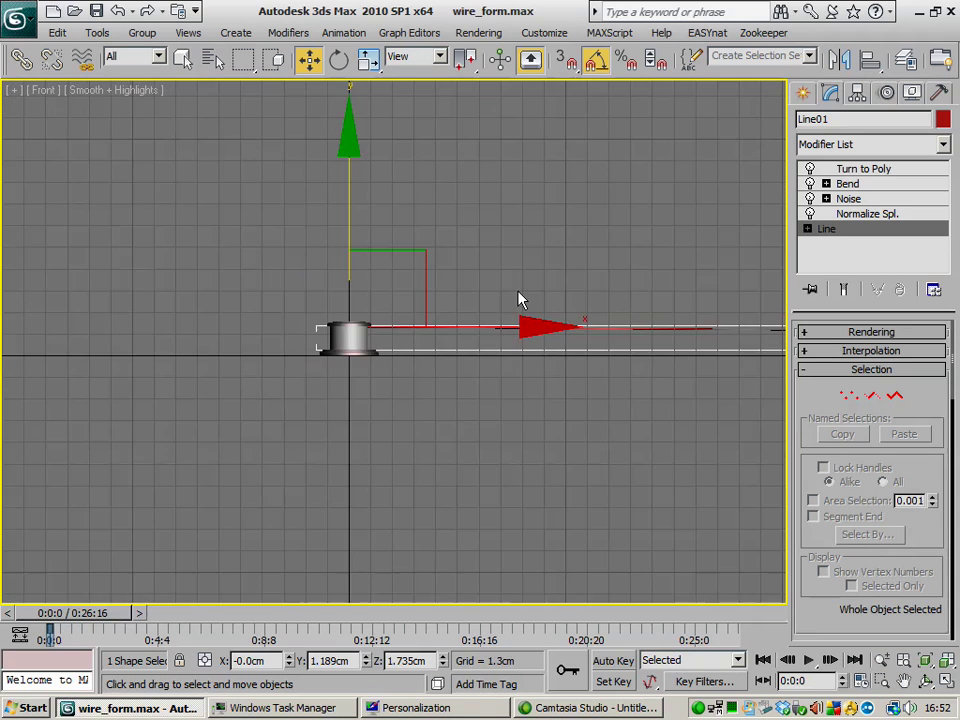
scroll(519, 299, down, 2)
middle_drag(519, 300, 226, 263)
scroll(306, 268, down, 3)
middle_drag(530, 290, 345, 271)
middle_drag(421, 279, 401, 296)
scroll(404, 300, up, 6)
middle_drag(452, 267, 240, 294)
middle_drag(690, 300, 393, 314)
middle_drag(300, 263, 411, 292)
middle_drag(227, 290, 540, 314)
mouse_move(281, 299)
middle_down()
mouse_move(628, 315)
mouse_move(890, 300)
middle_up()
middle_drag(332, 302, 495, 277)
mouse_move(30, 302)
middle_down()
mouse_move(604, 315)
mouse_move(640, 302)
middle_up()
middle_drag(186, 306, 406, 309)
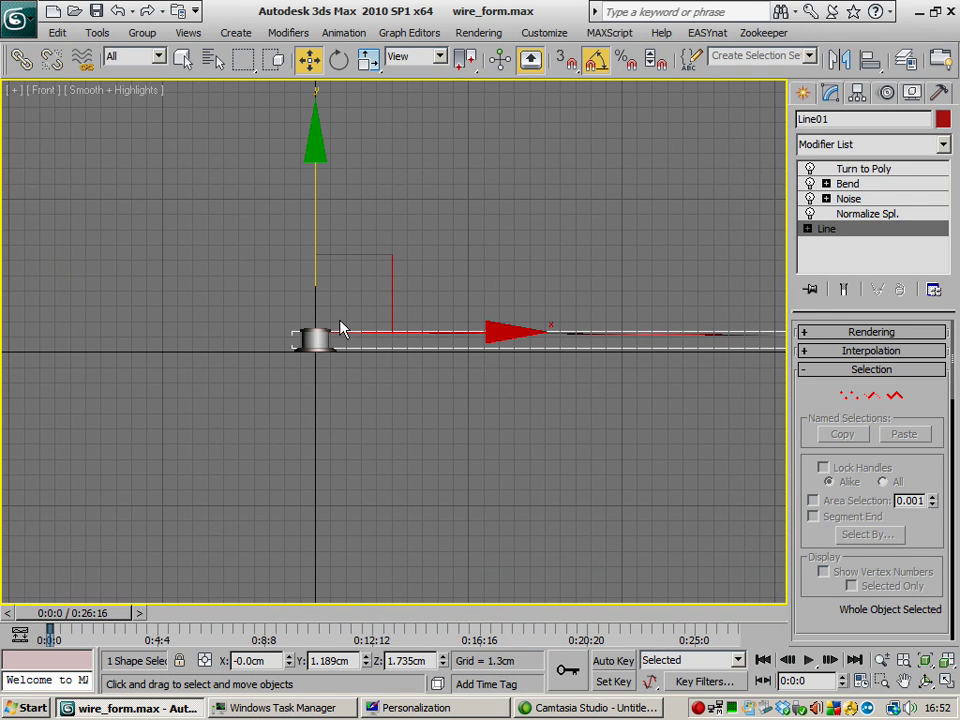
middle_drag(336, 329, 372, 311)
scroll(378, 311, up, 2)
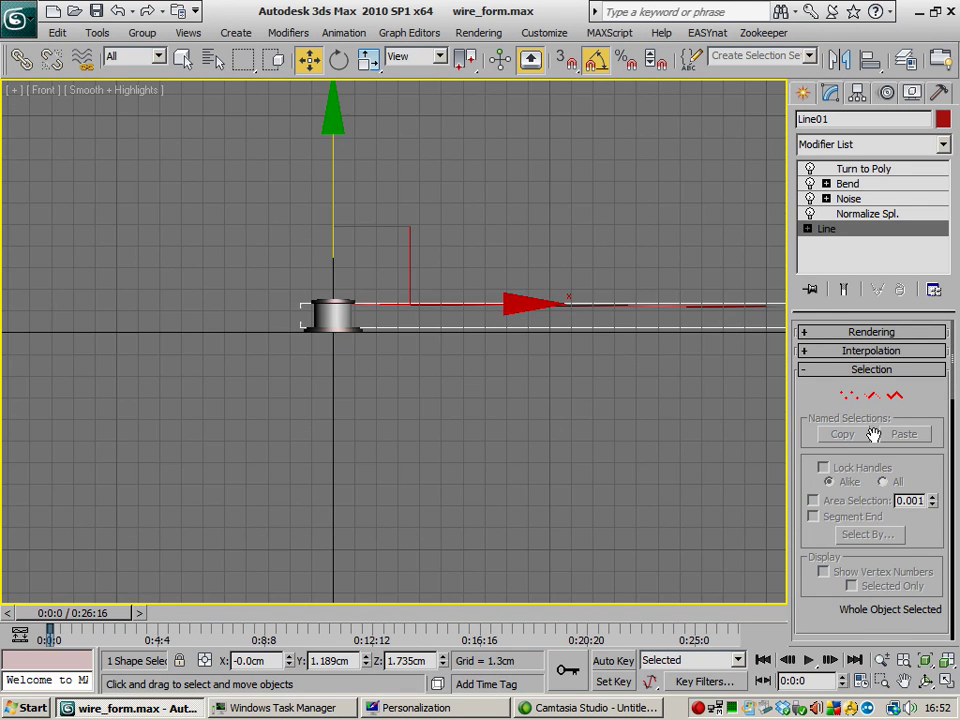
Step: Show the Front view in wireframe and select the line's start vertex at the spool at vertex level
click(850, 397)
middle_drag(309, 339, 363, 354)
scroll(365, 362, up, 4)
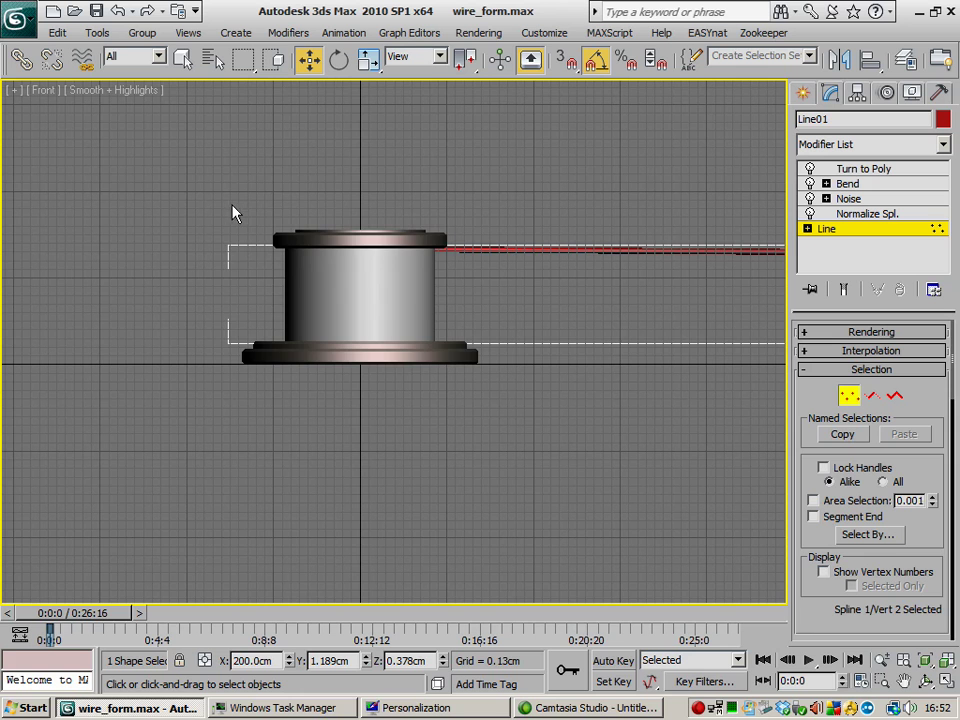
key(F3)
drag(317, 244, 504, 348)
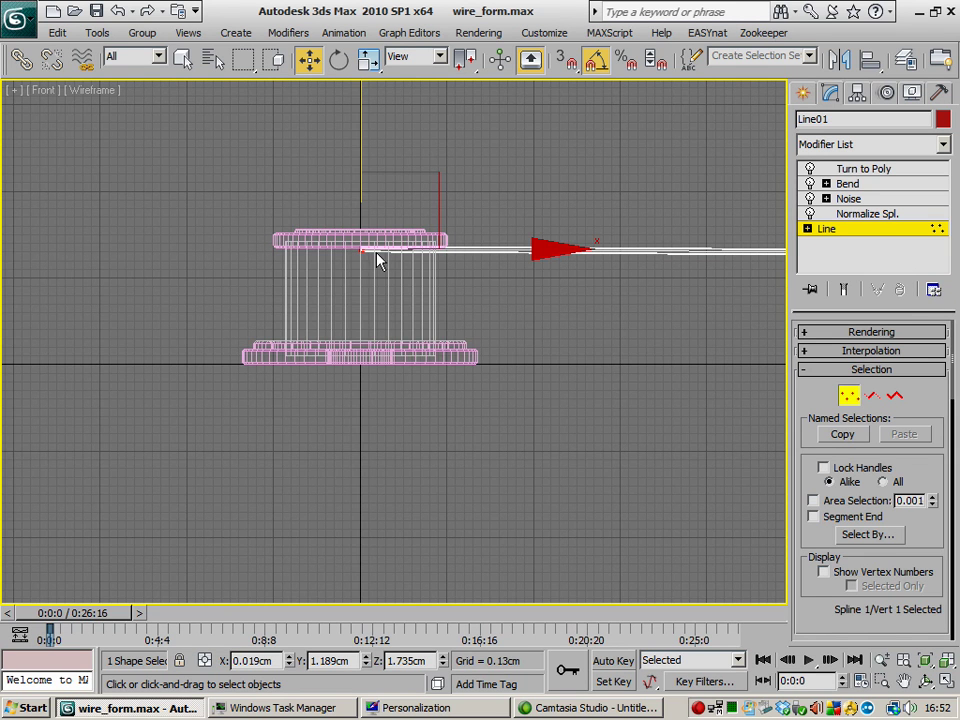
Step: Examine the wire's downward slope along its length, selecting the vertex at its far end
middle_drag(378, 260, 357, 290)
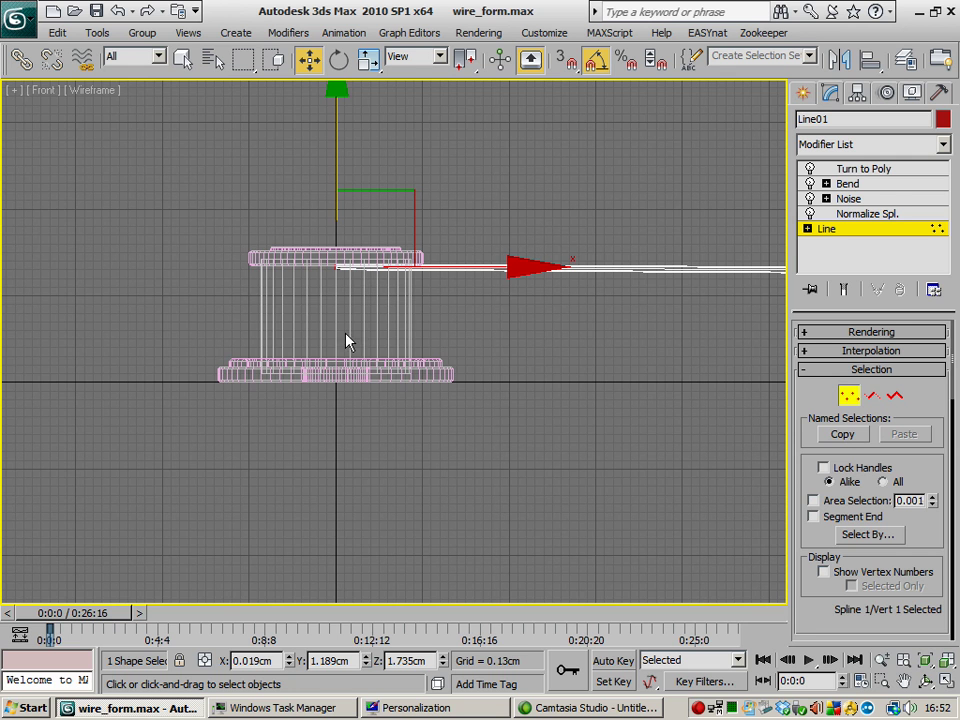
scroll(390, 293, up, 3)
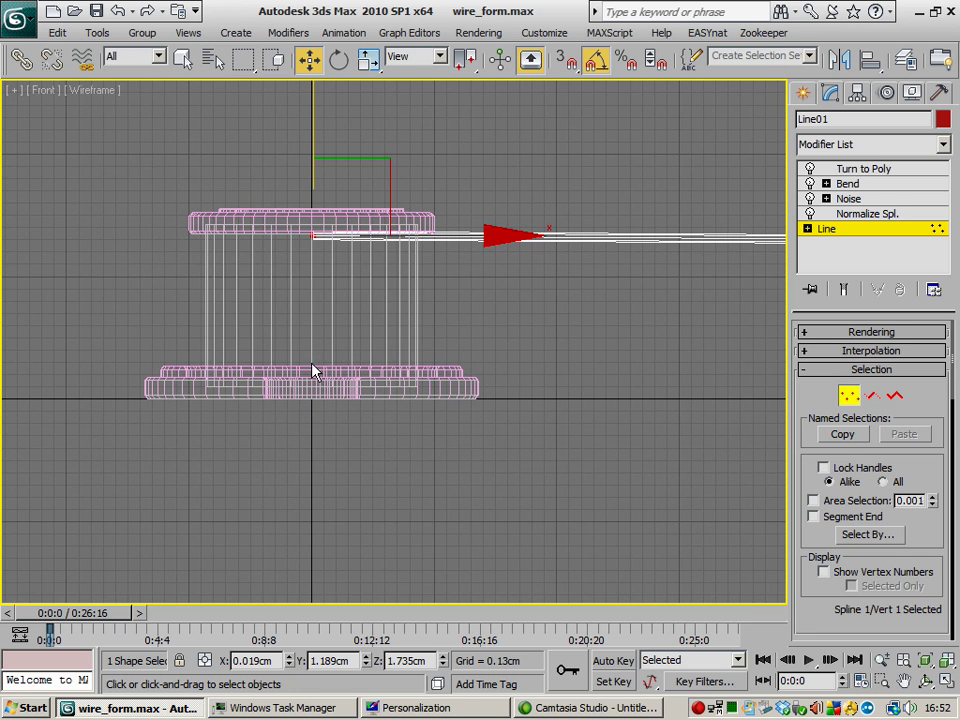
scroll(396, 388, down, 5)
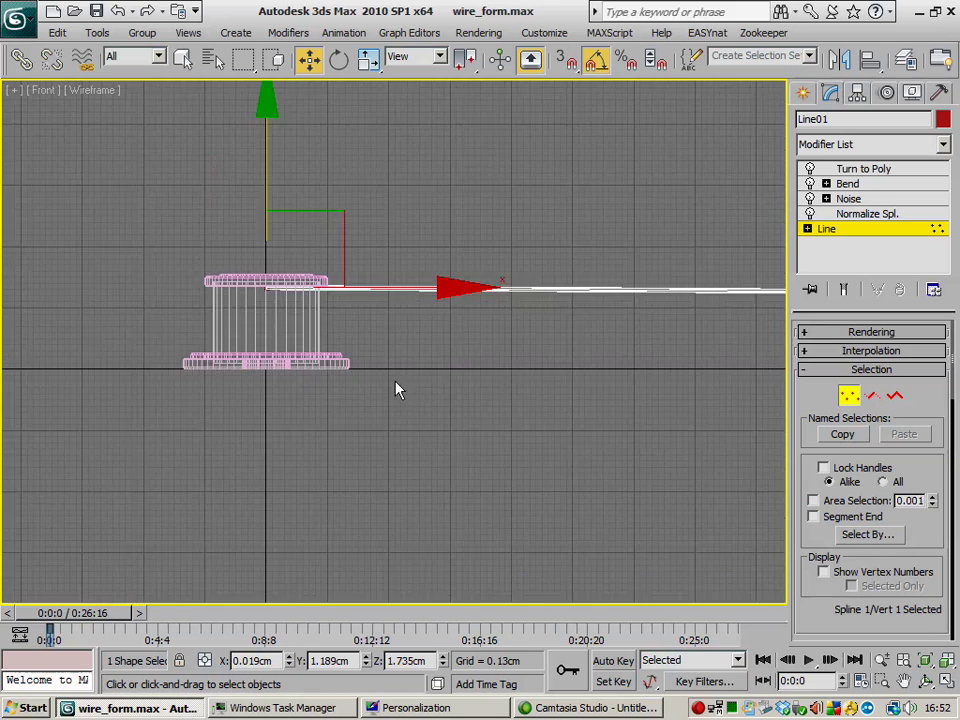
scroll(510, 375, up, 10)
middle_drag(530, 401, 70, 386)
middle_drag(560, 395, 5, 402)
middle_drag(307, 355, 640, 387)
scroll(492, 345, up, 8)
middle_drag(732, 287, 276, 384)
drag(459, 281, 216, 422)
middle_drag(216, 422, 347, 401)
middle_drag(240, 371, 590, 392)
scroll(390, 396, down, 8)
middle_drag(215, 348, 590, 364)
middle_drag(180, 345, 234, 362)
scroll(397, 341, up, 3)
scroll(234, 362, up, 5)
middle_drag(384, 339, 412, 355)
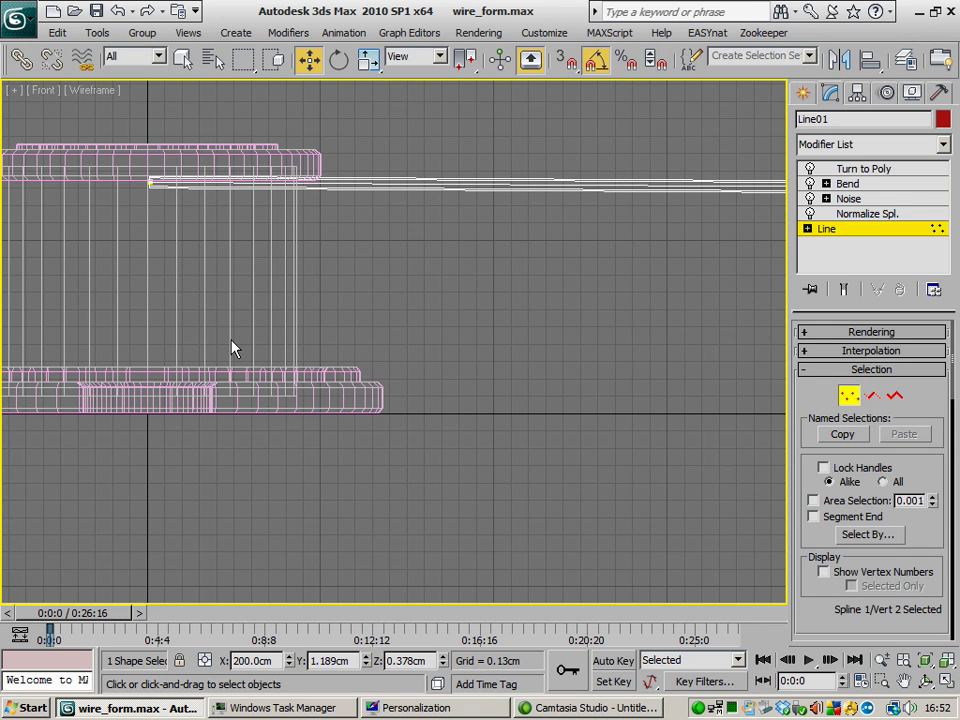
Step: Compare the base Line with the shape at the Bend modifier level, checking where the wire starts and ends on the spool
click(835, 184)
click(860, 229)
click(856, 184)
middle_drag(204, 264, 369, 245)
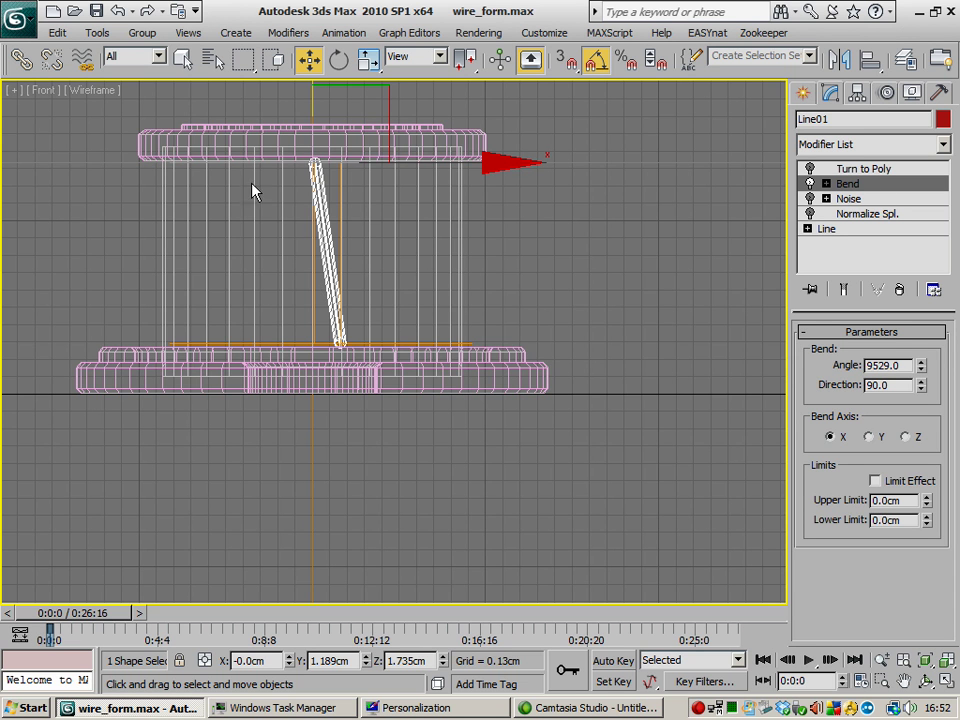
middle_drag(320, 344, 318, 348)
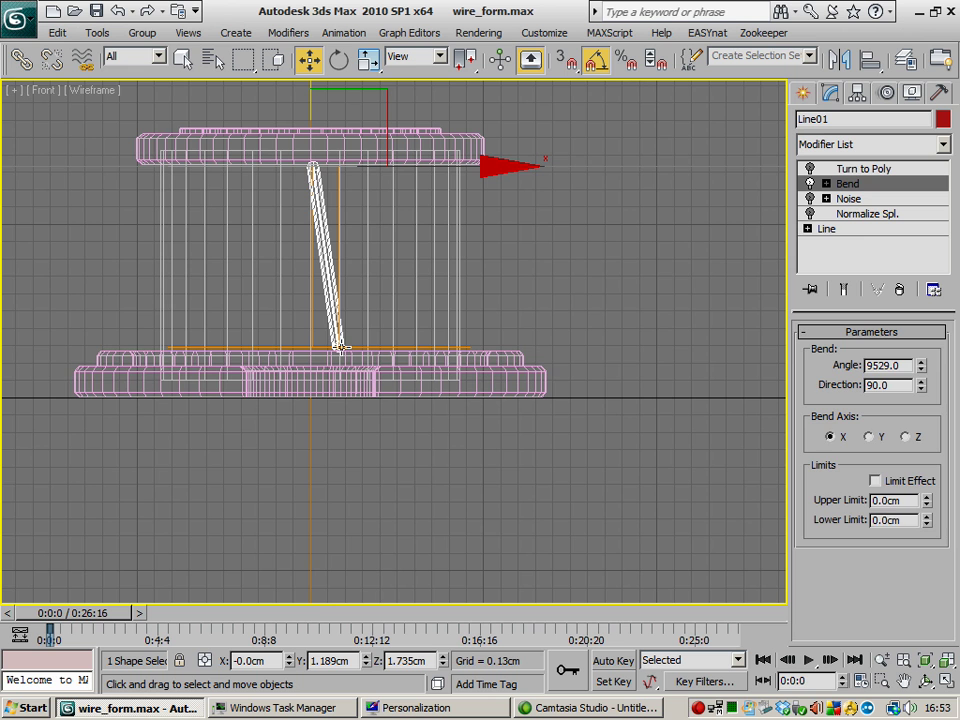
Step: Add an Edit Spline modifier directly above the base Line of the wire
click(857, 232)
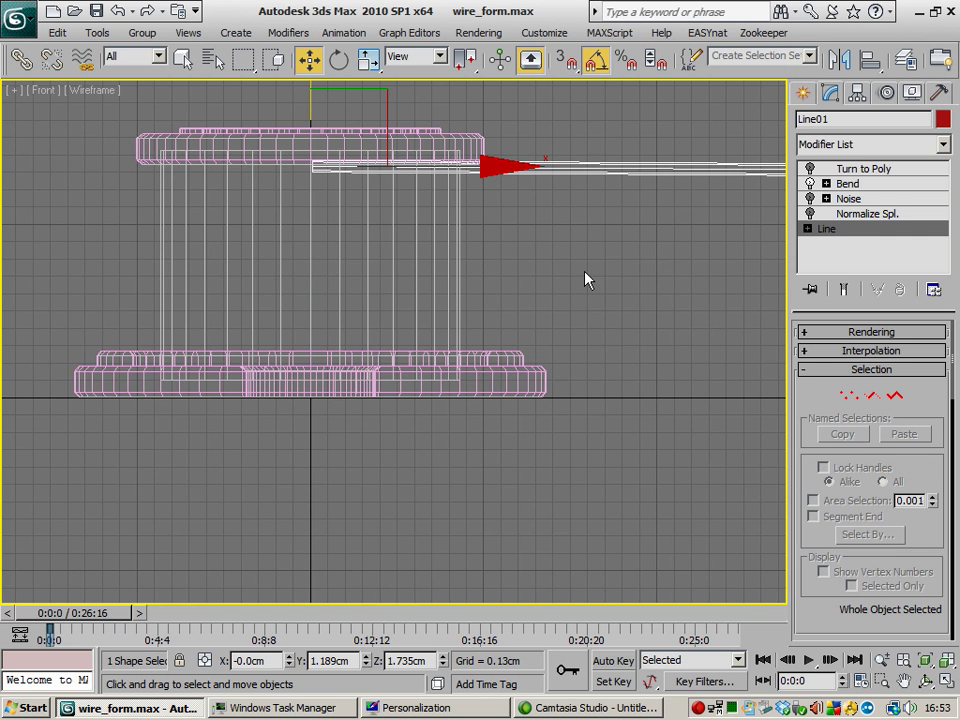
middle_drag(585, 279, 477, 271)
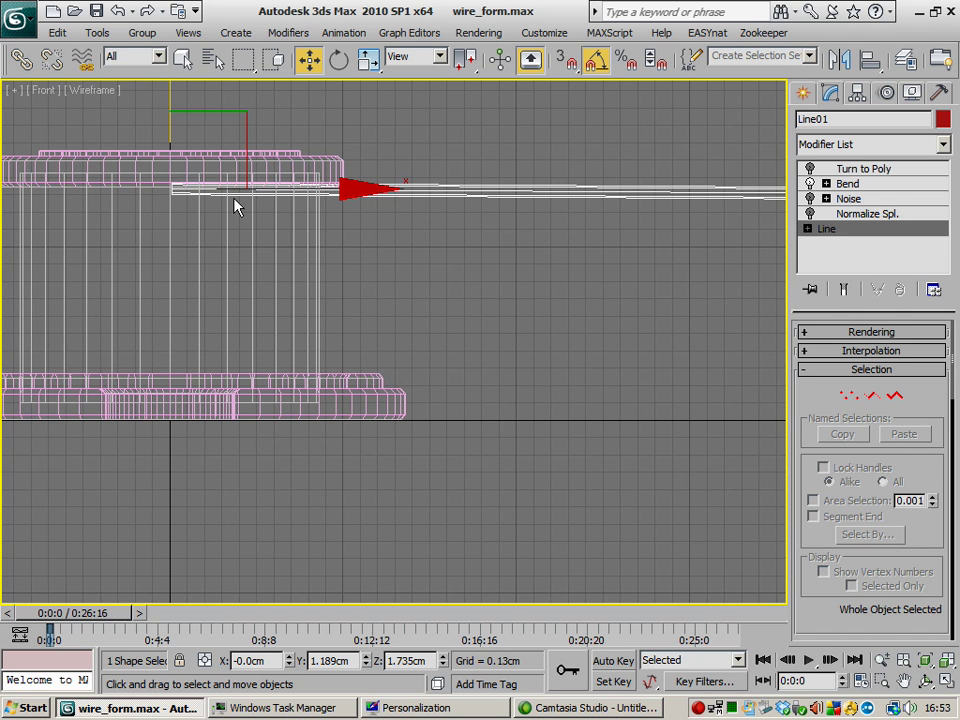
middle_drag(469, 221, 448, 237)
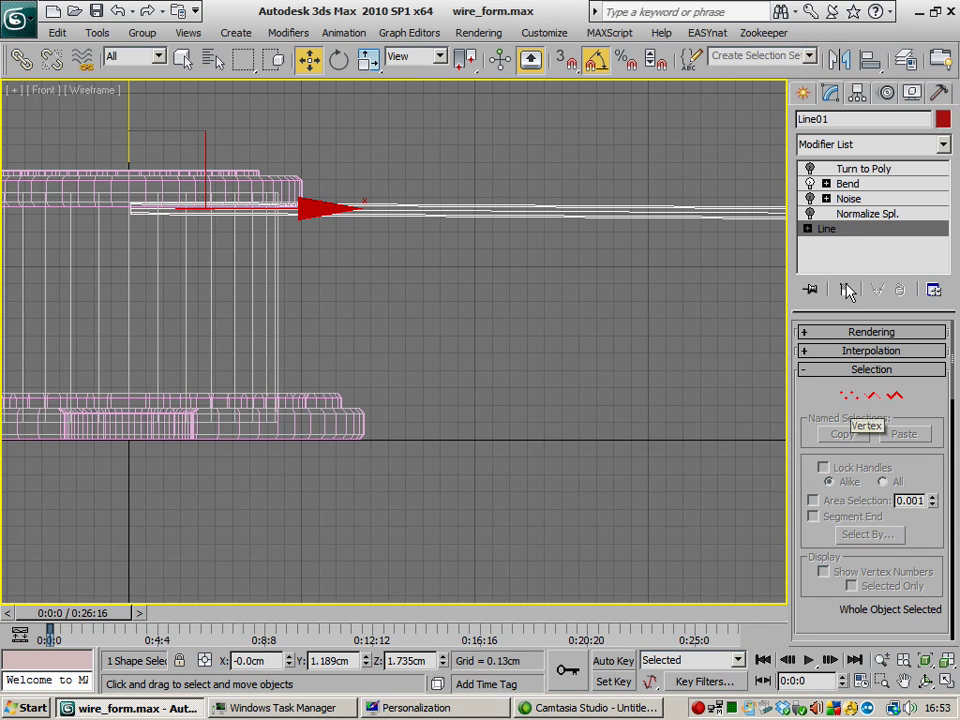
click(880, 145)
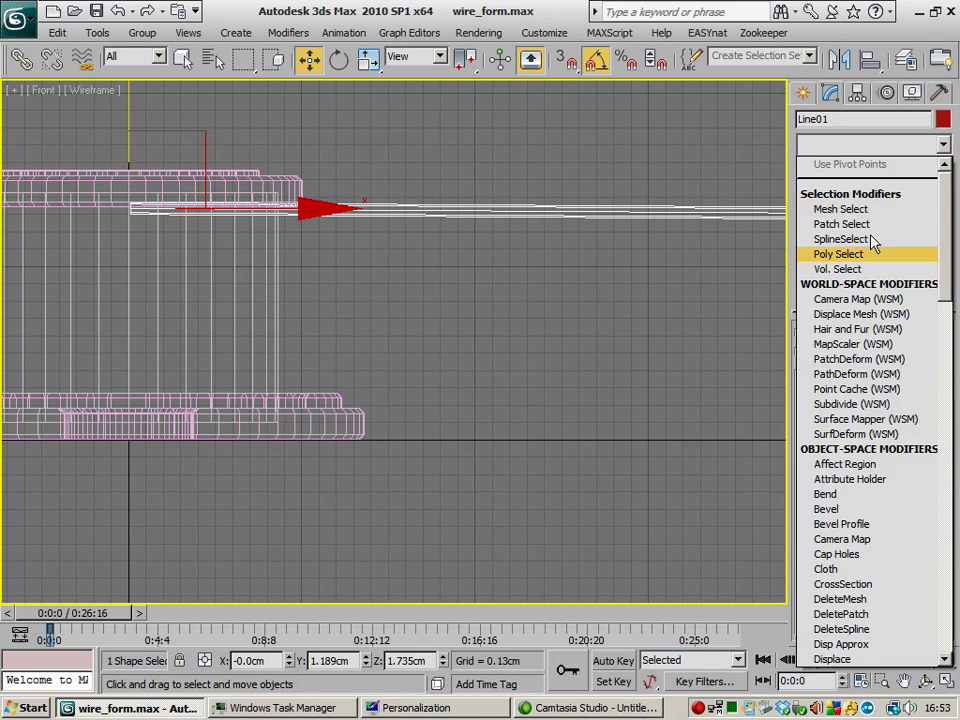
scroll(866, 560, down, 2)
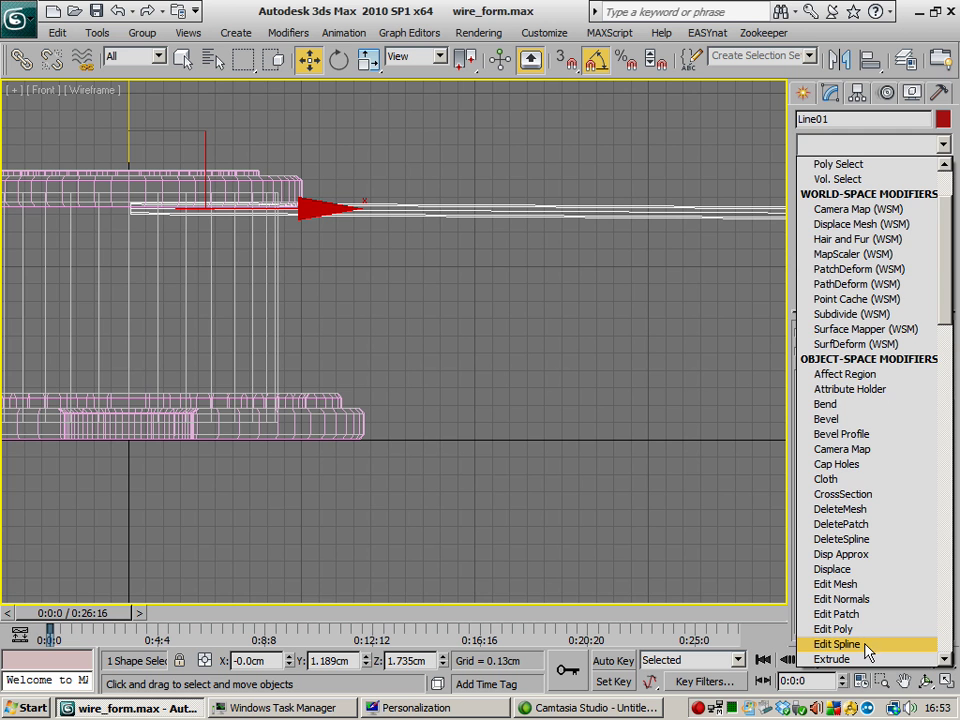
click(868, 648)
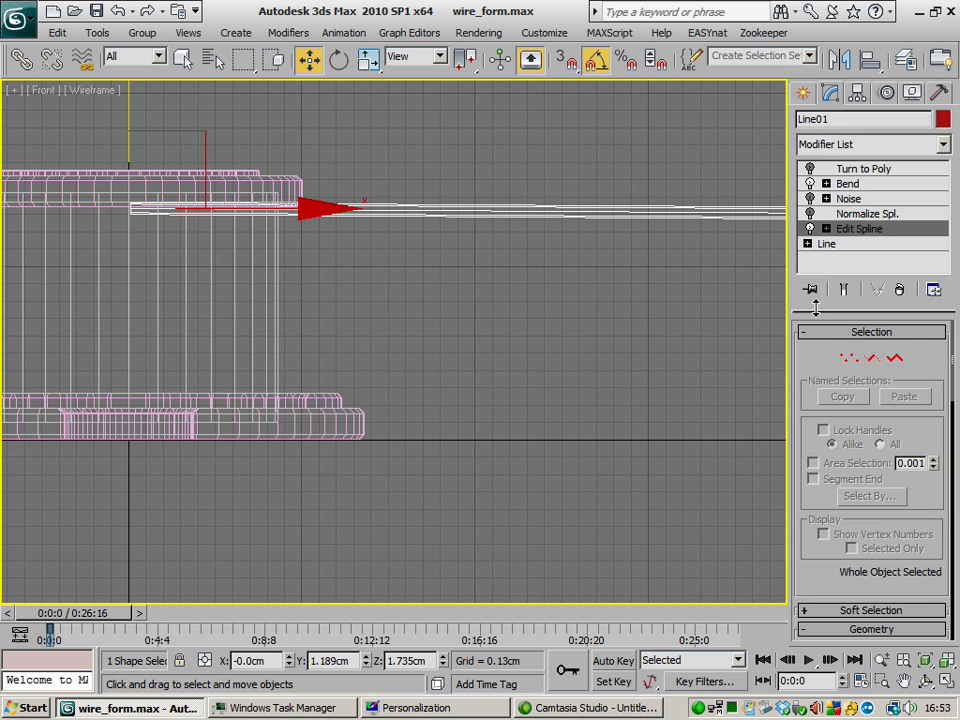
Step: Refine the straight wire with six new vertices near the spool at the Edit Spline's vertex level
click(849, 357)
drag(785, 410, 616, 410)
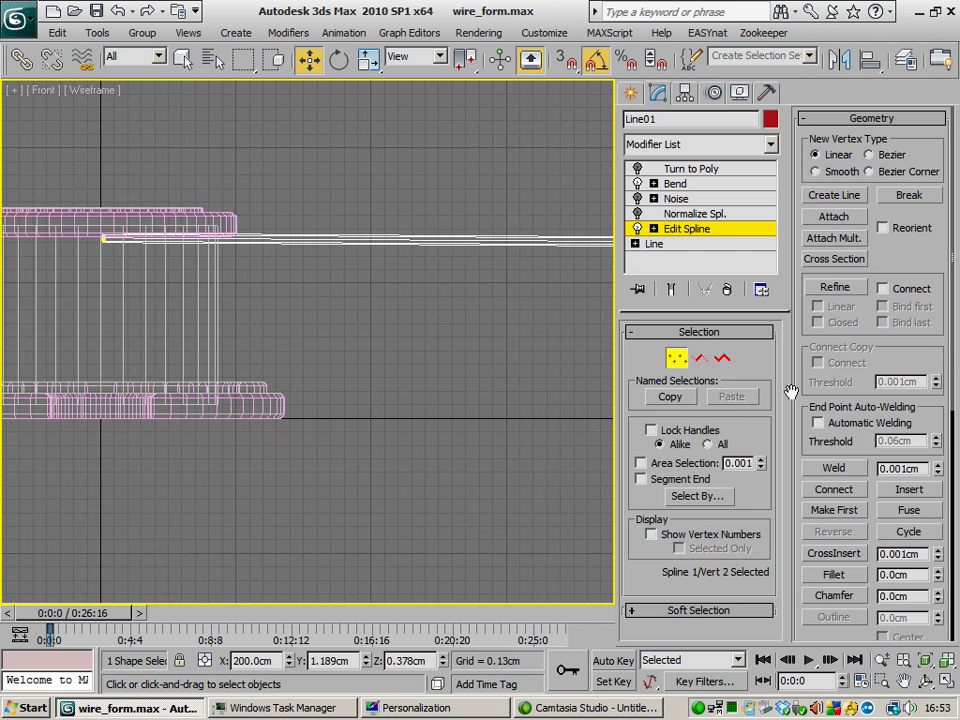
click(835, 288)
click(245, 239)
click(342, 239)
click(402, 239)
click(450, 239)
click(556, 239)
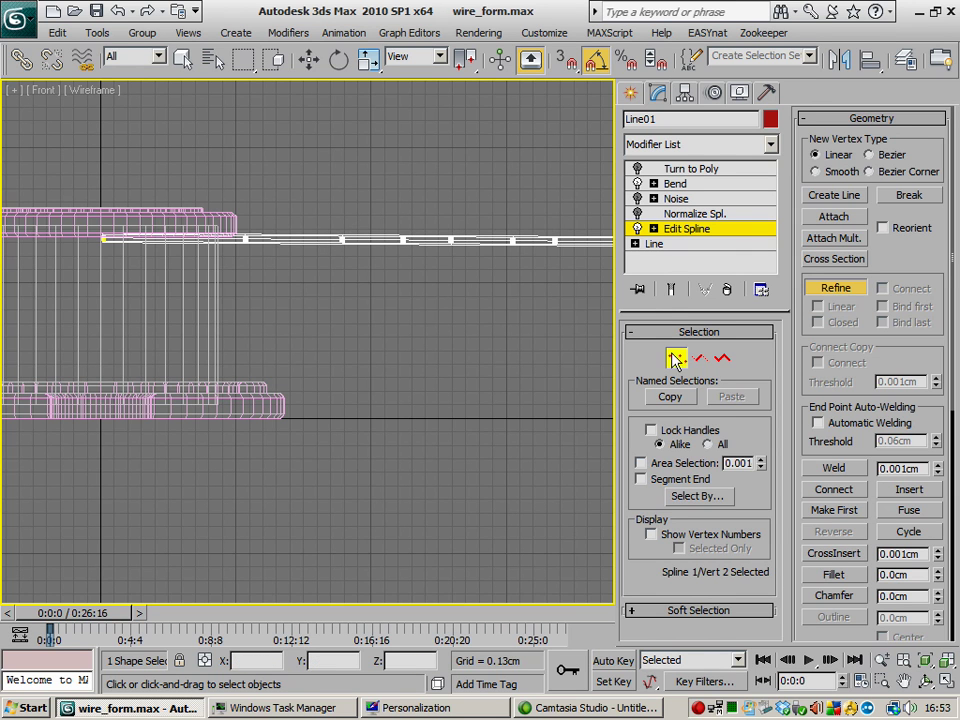
Step: Move the third, fifth and seventh vertices of the refined wire downward to give it a zigzag shape near the spool
key(w)
click(342, 239)
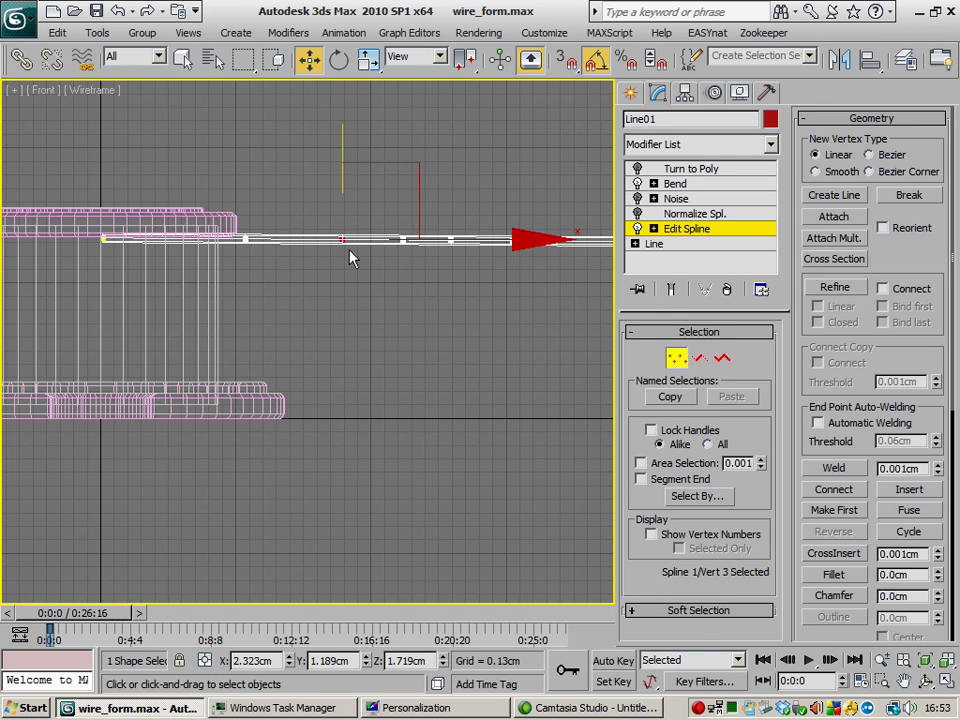
drag(341, 143, 341, 164)
click(450, 239)
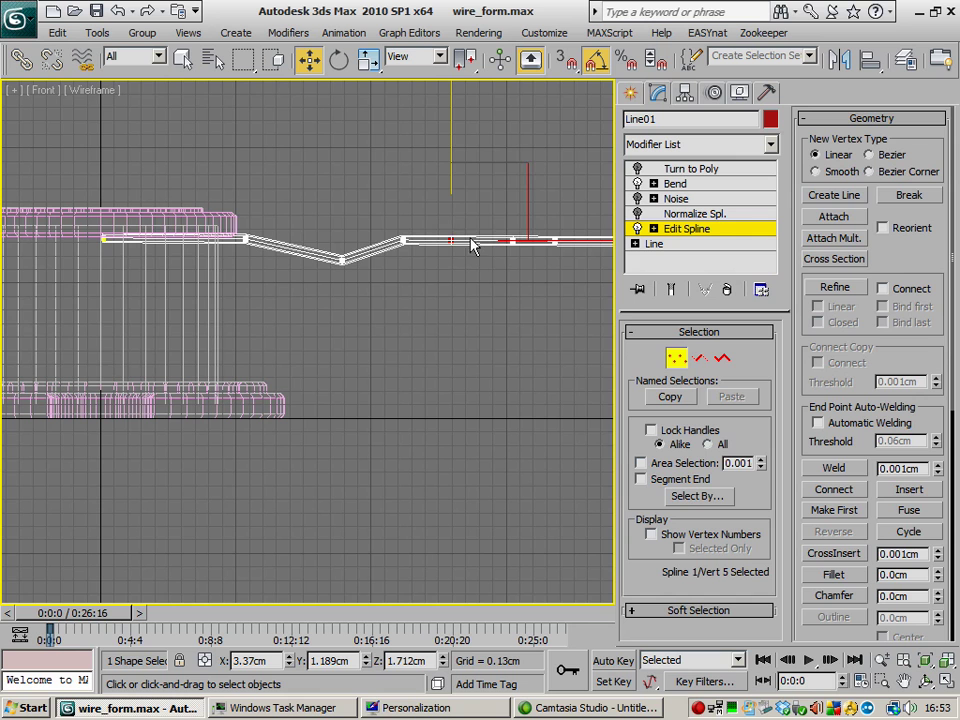
drag(509, 169, 545, 219)
click(549, 241)
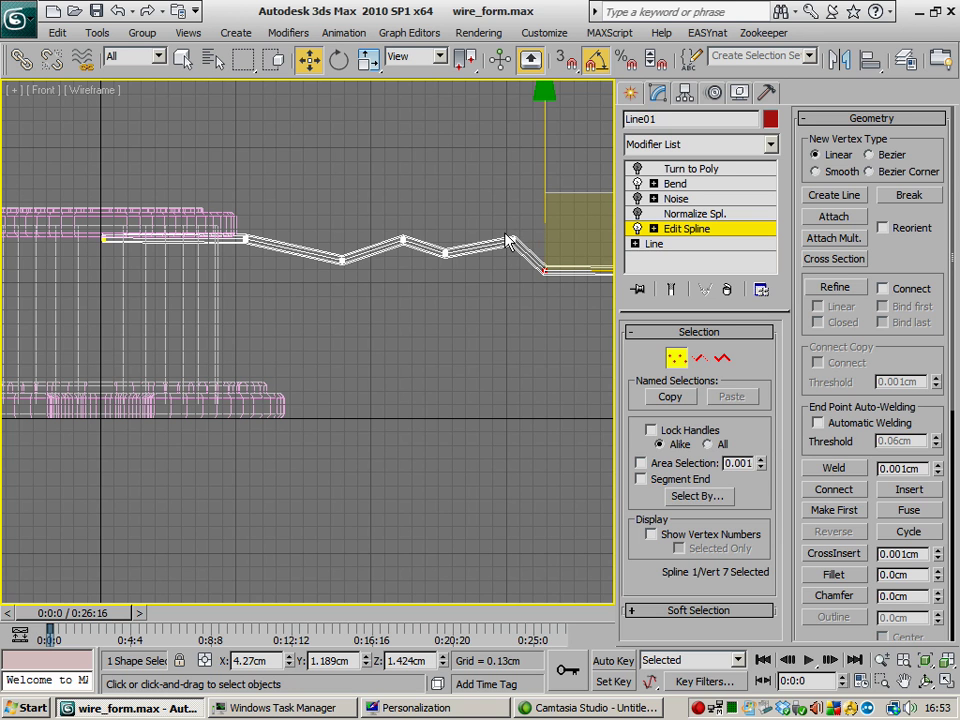
middle_drag(489, 279, 371, 272)
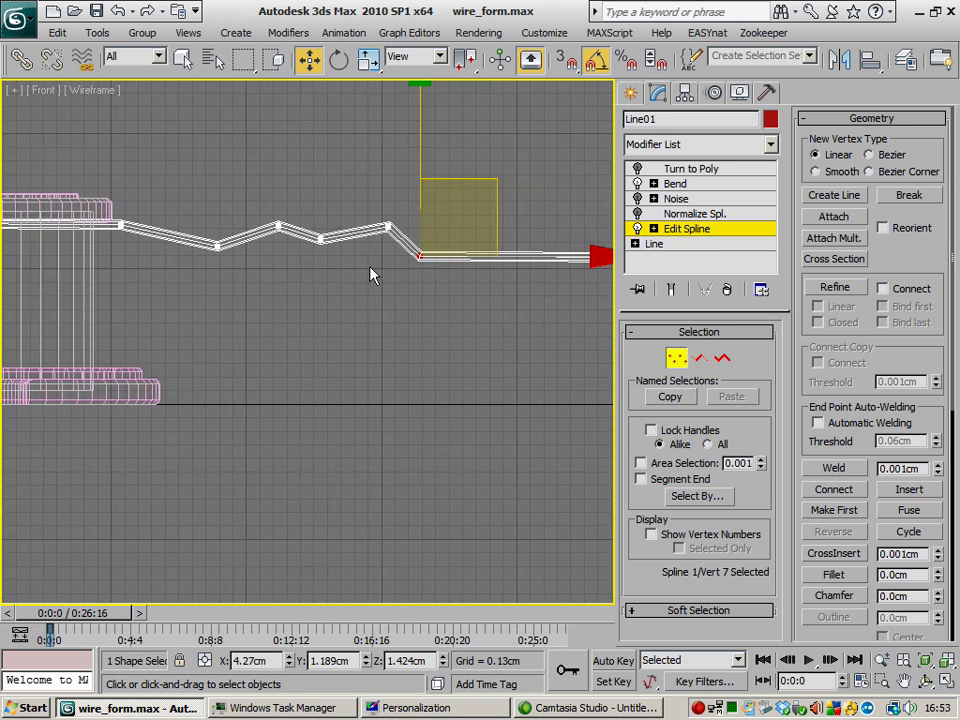
Step: Delete the Edit Spline modifier from the wire's stack and go to the Normalize Spl. level
click(690, 230)
key(Delete)
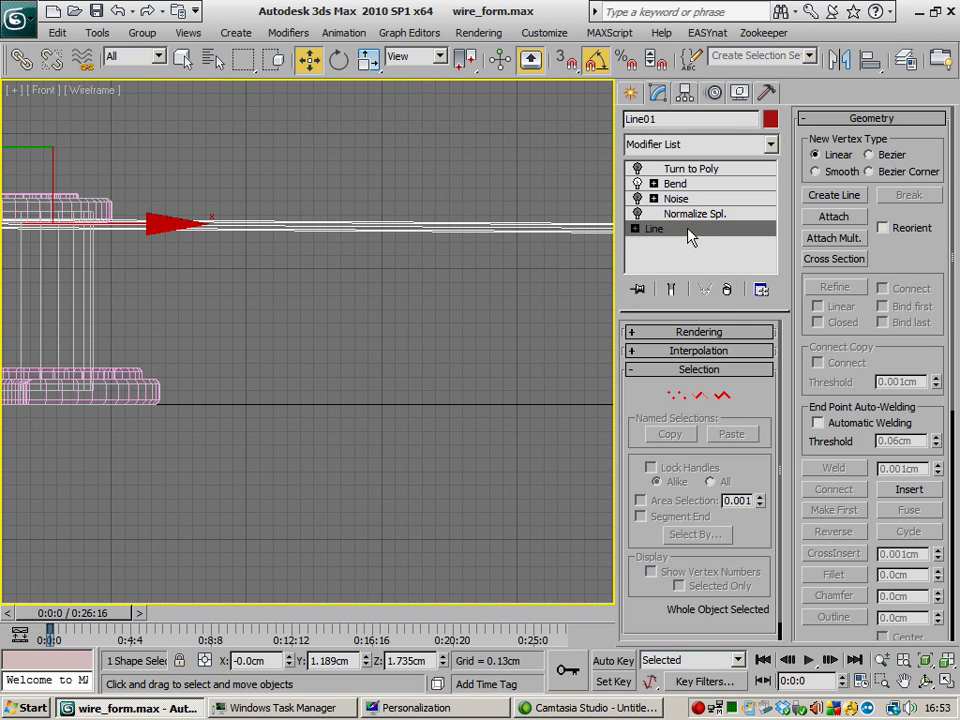
click(662, 215)
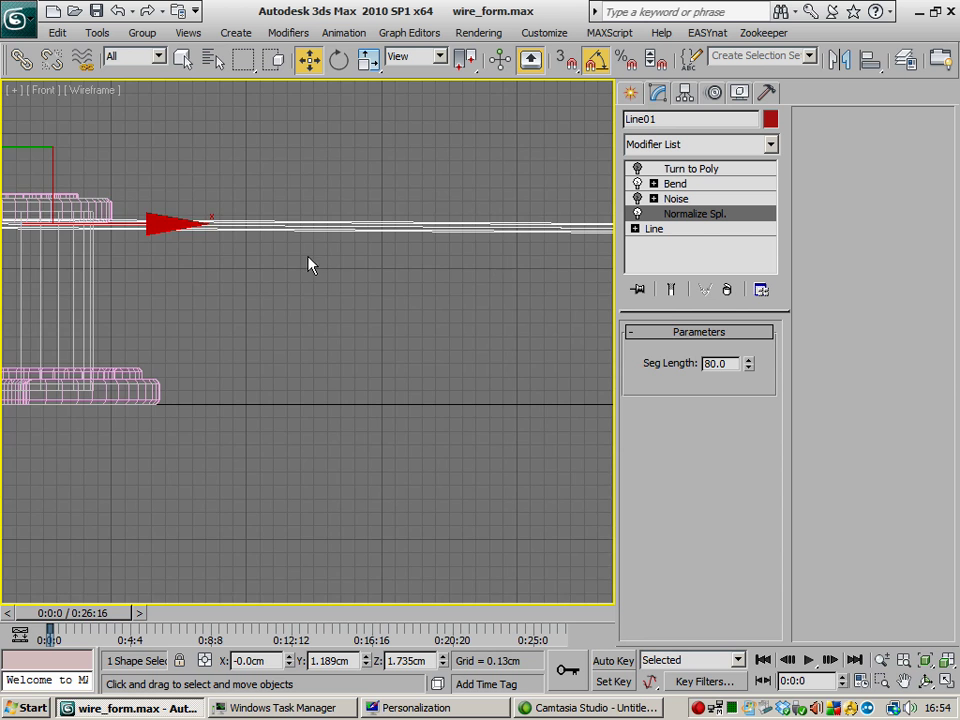
Step: Examine the straight wire along its length at the Normalize Spl. level
middle_drag(196, 228, 267, 251)
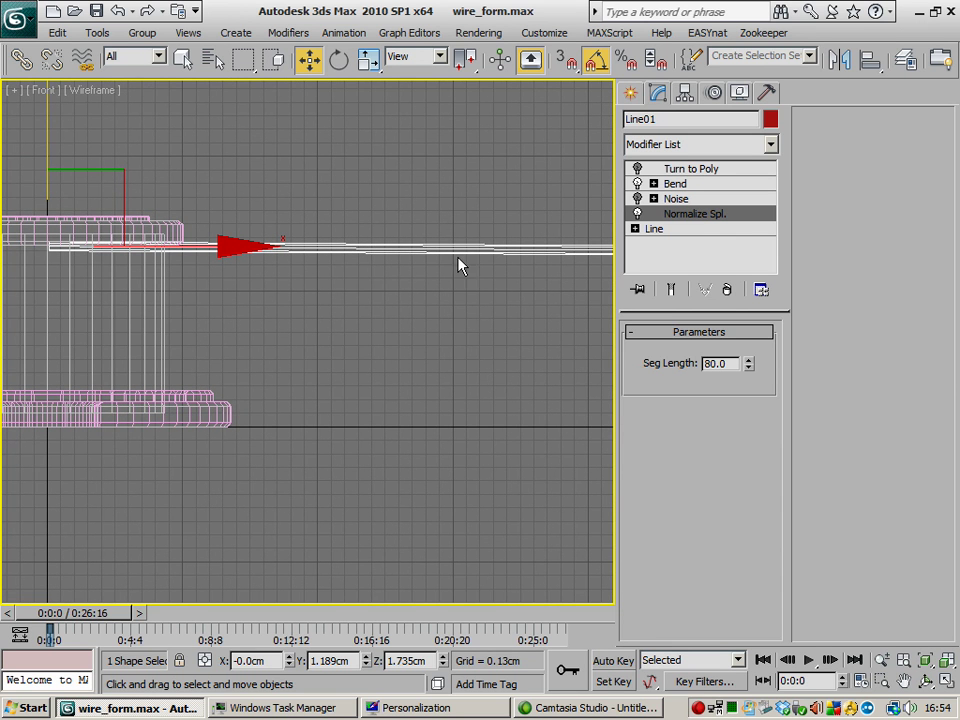
scroll(316, 251, up, 3)
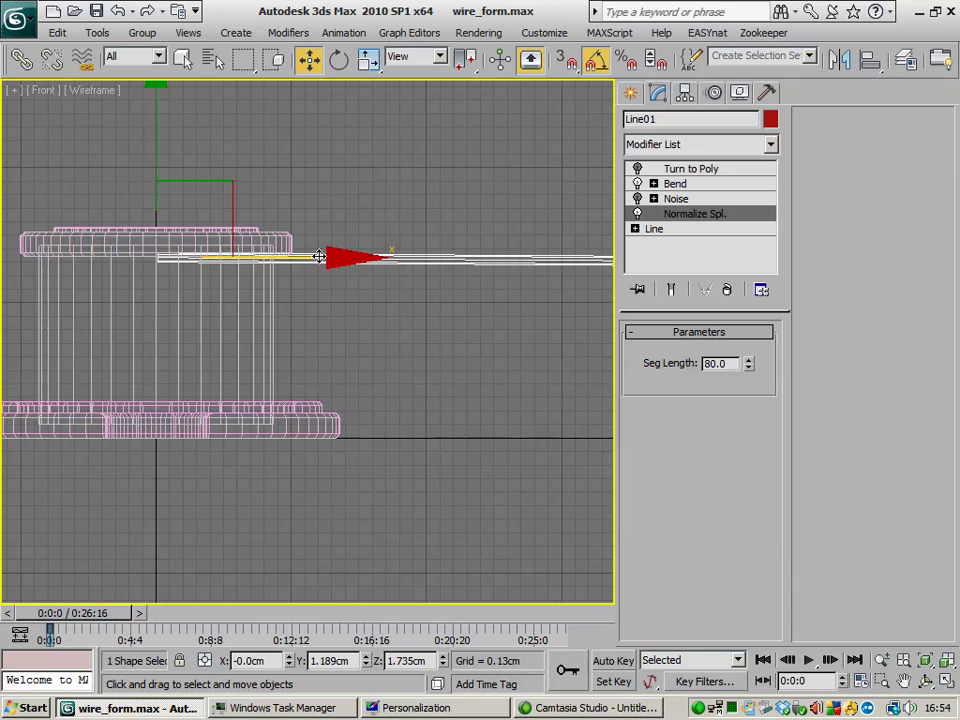
scroll(369, 272, down, 5)
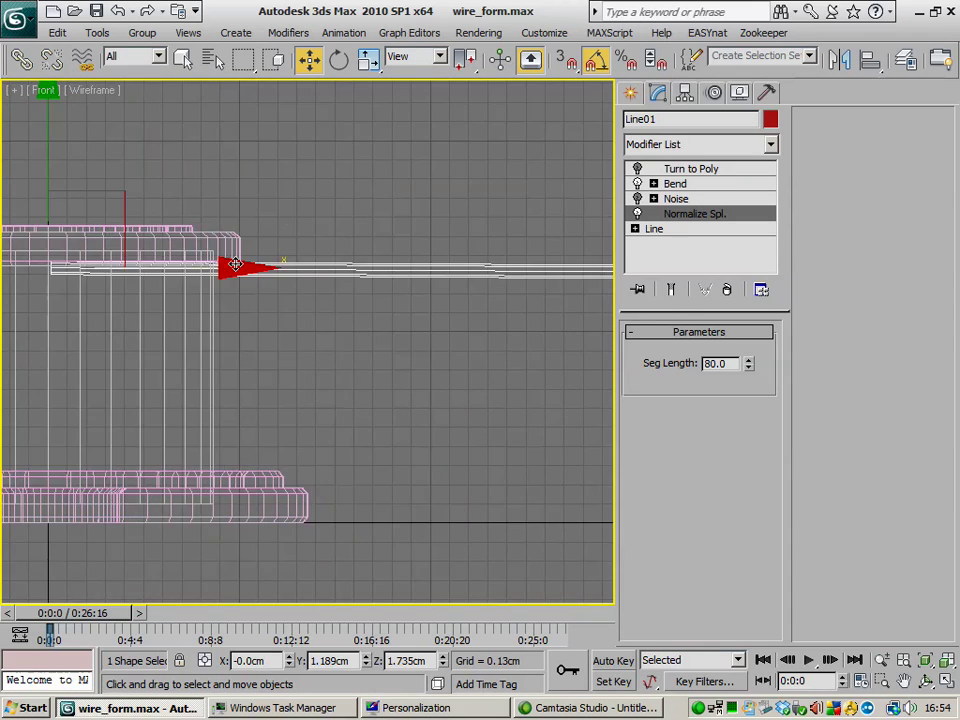
middle_drag(440, 298, 140, 277)
mouse_move(371, 287)
middle_down()
mouse_move(169, 284)
mouse_move(468, 297)
middle_up()
scroll(219, 289, down, 3)
middle_drag(235, 281, 268, 282)
scroll(268, 282, up, 4)
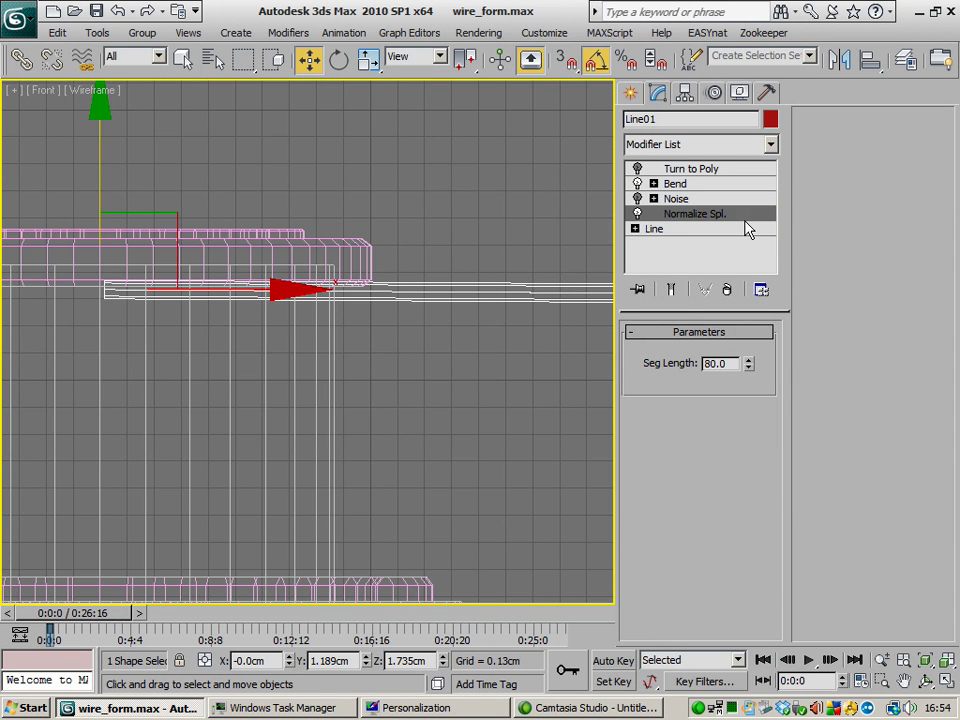
Step: Compare the base Line with the Normalize Spl. level, toggling the display of the stack's end result on and off
click(679, 235)
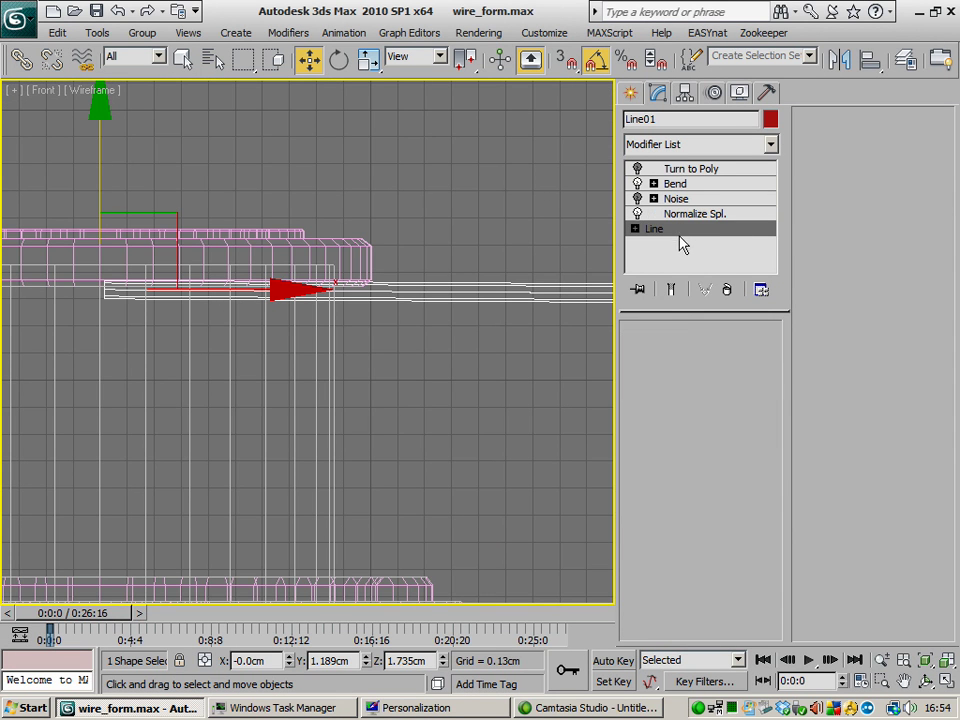
click(686, 215)
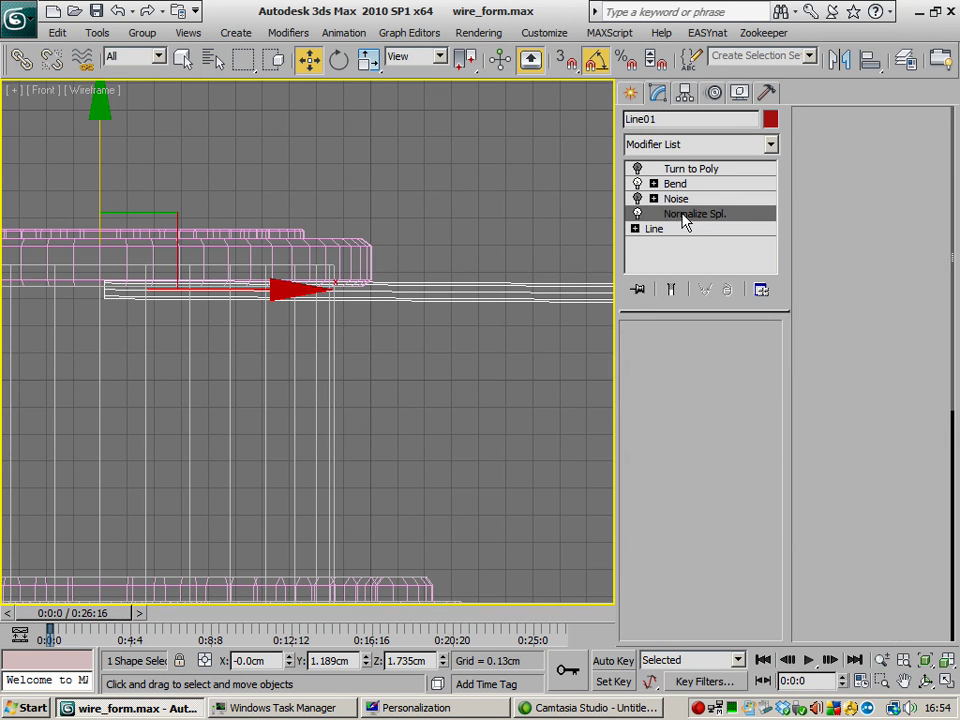
click(672, 291)
click(672, 291)
click(672, 291)
click(672, 291)
click(672, 291)
click(672, 291)
middle_drag(416, 297, 516, 244)
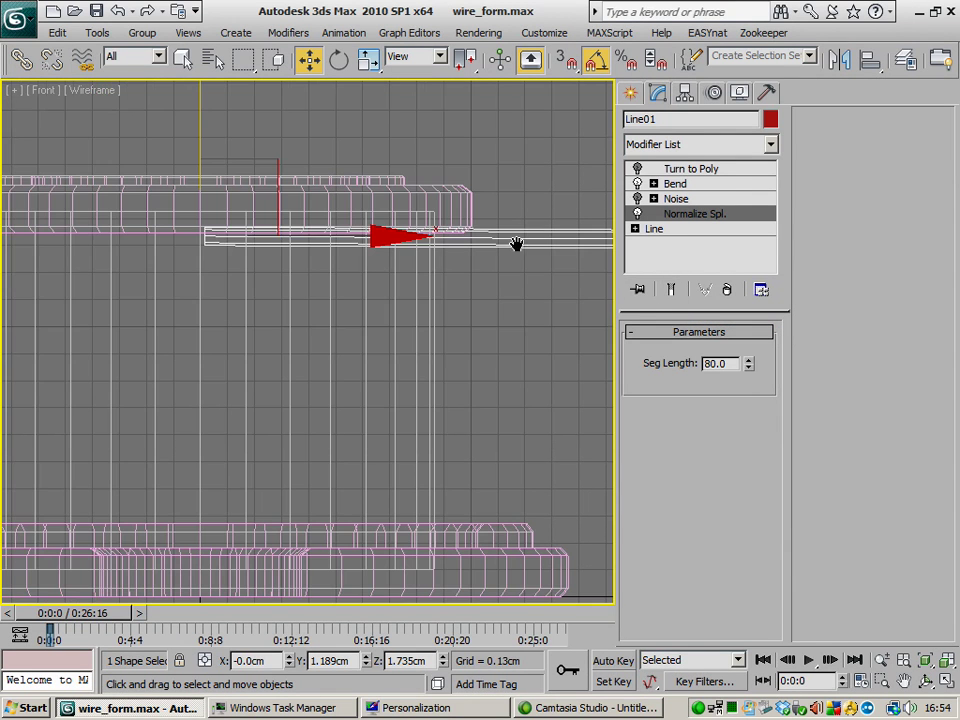
Step: Add an Edit Spline modifier directly above Normalize Spl. and enter its vertex level
click(681, 146)
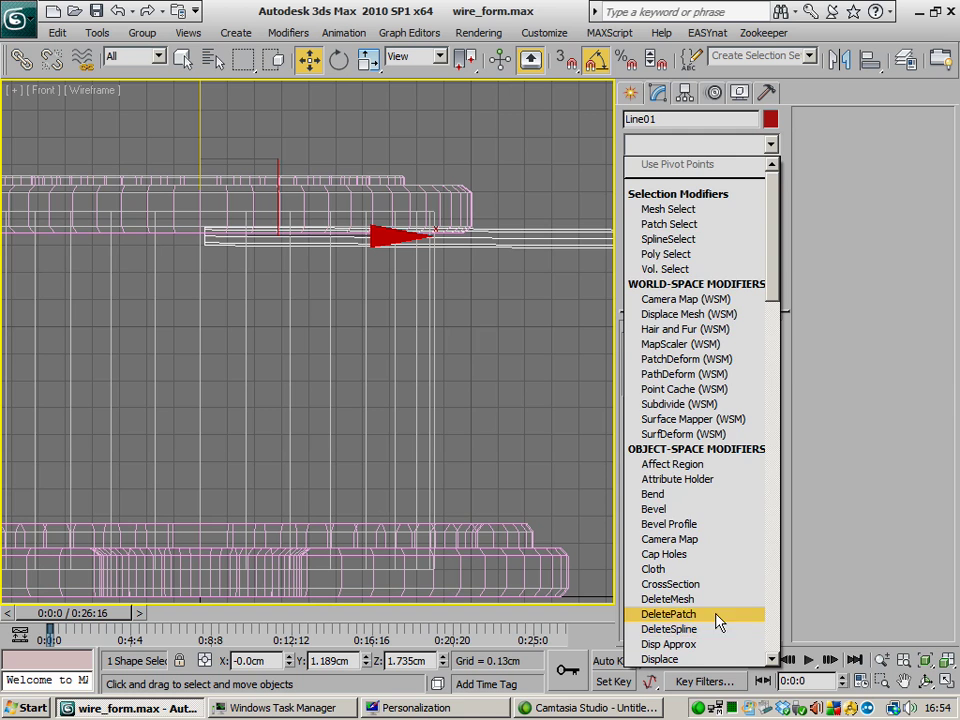
click(773, 628)
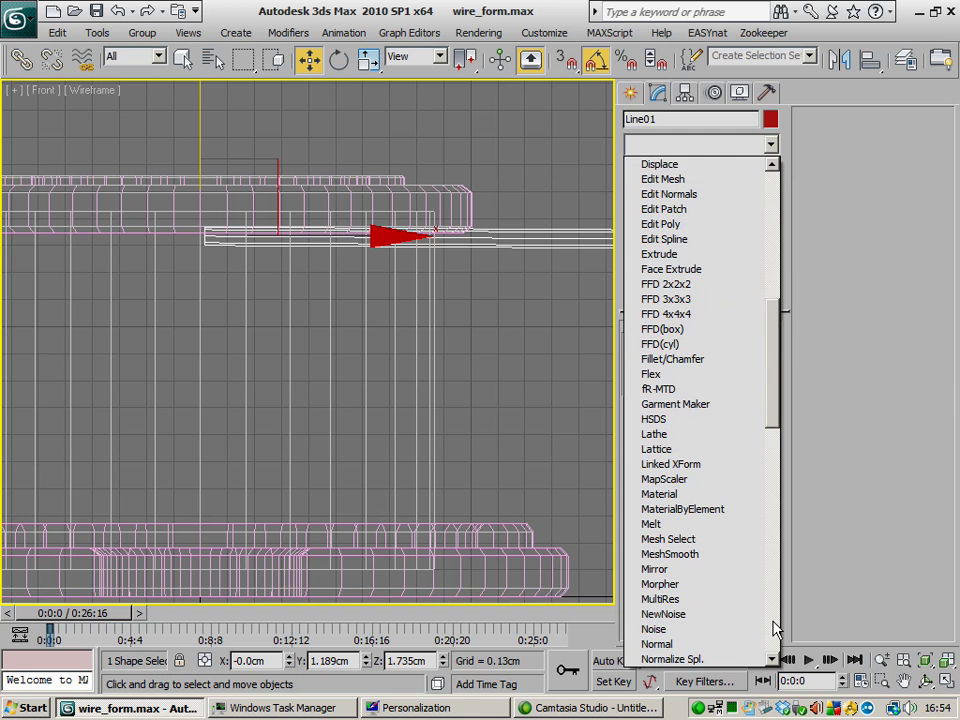
click(707, 242)
click(676, 358)
Step: Examine how the normalized vertices are spaced along the wire
scroll(377, 271, down, 2)
middle_drag(377, 271, 249, 266)
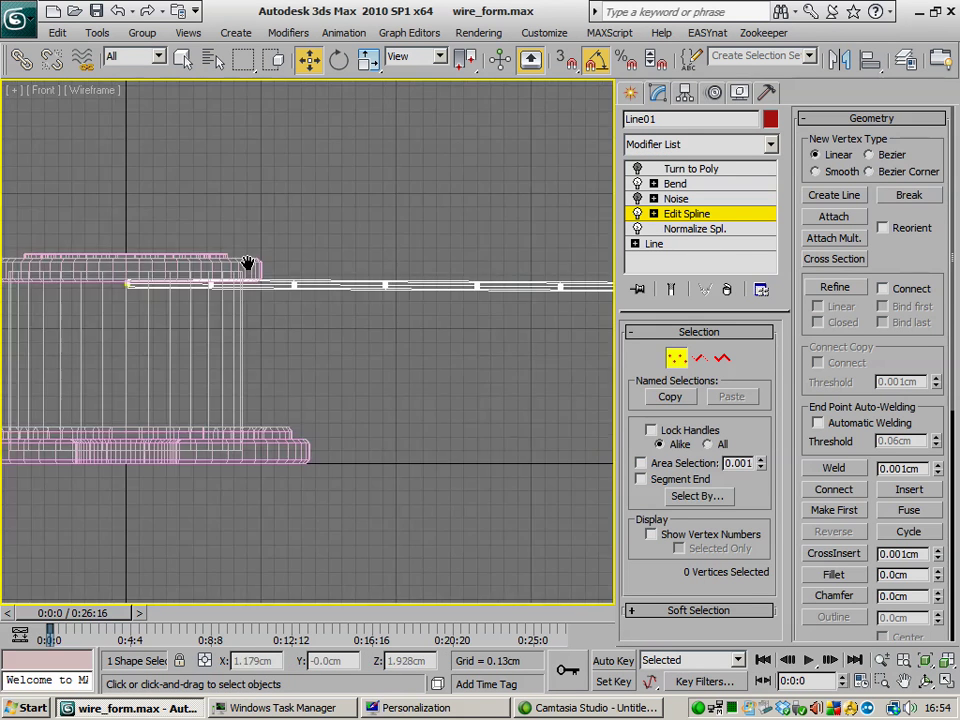
scroll(440, 268, down, 1)
middle_drag(444, 268, 345, 249)
scroll(345, 249, up, 3)
middle_drag(358, 154, 100, 262)
scroll(201, 286, down, 1)
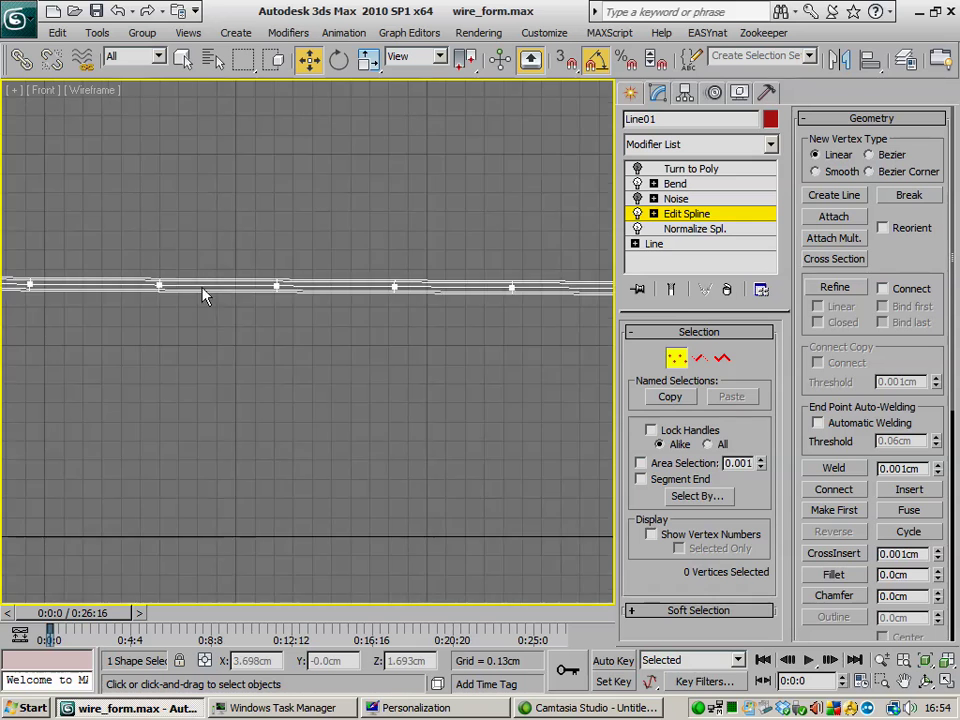
scroll(400, 303, down, 1)
middle_drag(423, 305, 135, 287)
scroll(220, 291, down, 2)
middle_drag(385, 299, 488, 326)
scroll(230, 284, down, 1)
scroll(308, 292, up, 2)
scroll(167, 285, up, 2)
Step: Set the Normalize Spl. segment length to 20 and return to the vertices of the Edit Spline modifier
click(672, 229)
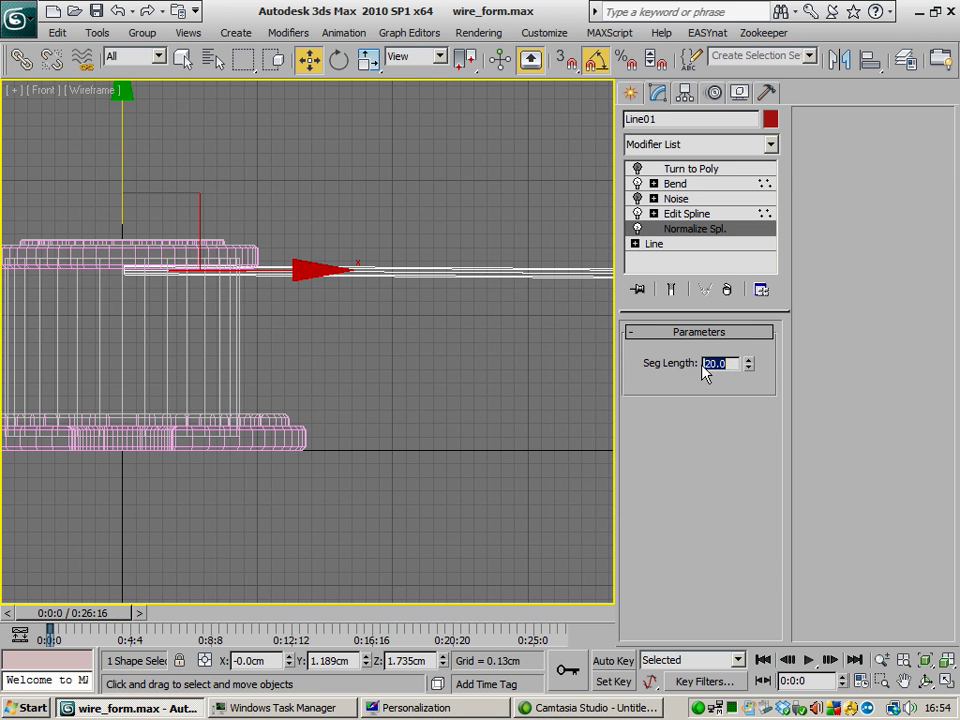
click(686, 214)
scroll(338, 300, up, 3)
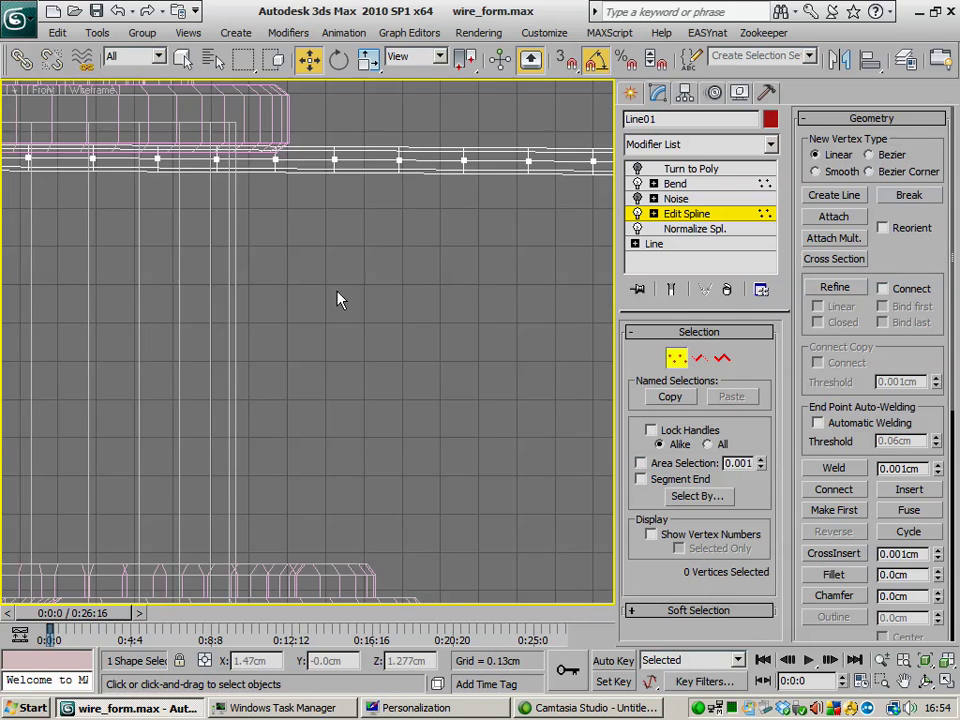
Step: Move the vertex about 3 cm along the wire down to a height of about 1.44 cm, forming a dip
middle_drag(353, 191, 400, 338)
scroll(425, 322, down, 3)
middle_drag(503, 323, 309, 324)
scroll(310, 325, down, 2)
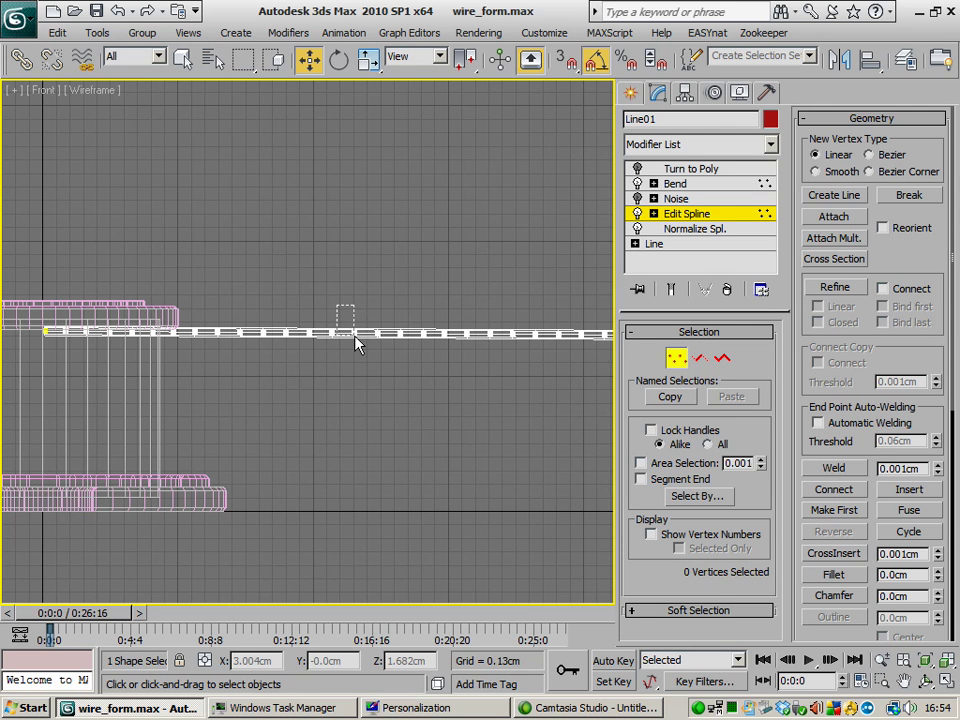
drag(354, 336, 354, 338)
drag(351, 225, 353, 255)
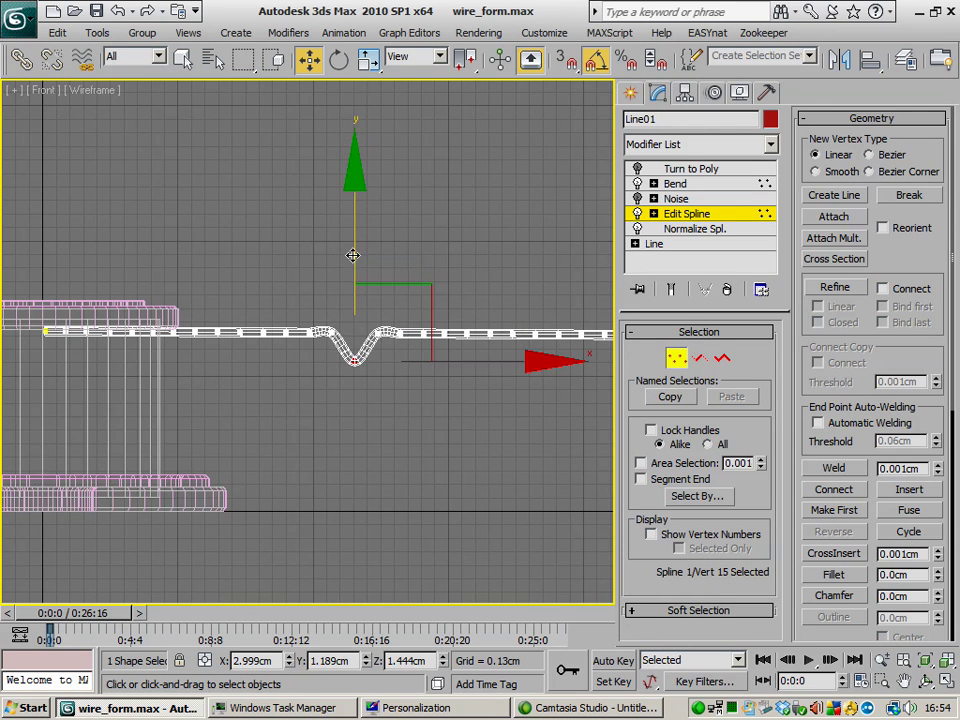
Step: Set the Normalize Spl. segment length to 10 and inspect the dip's new position at the Edit Spline level
click(700, 229)
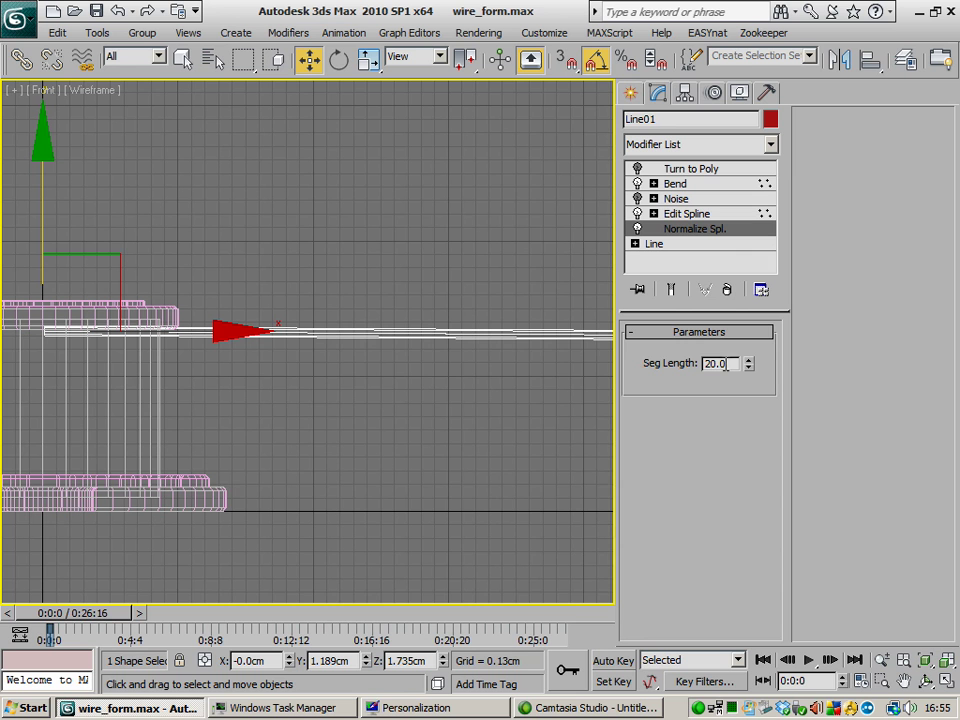
drag(727, 364, 676, 364)
text(10)
key(Return)
click(700, 214)
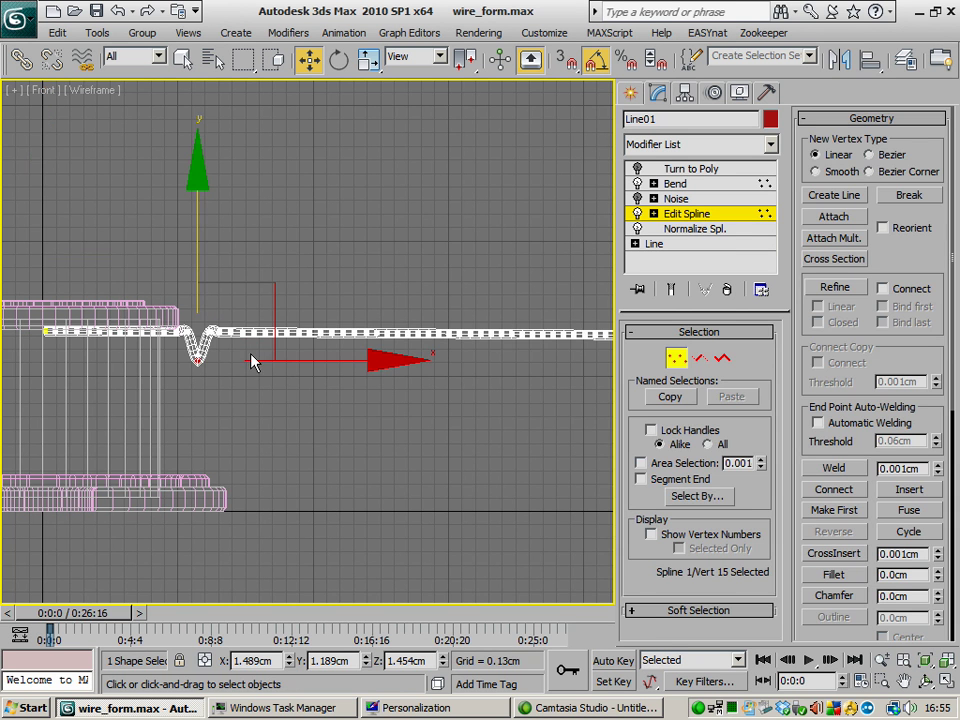
middle_drag(408, 353, 474, 353)
middle_drag(249, 350, 290, 350)
scroll(290, 351, up, 2)
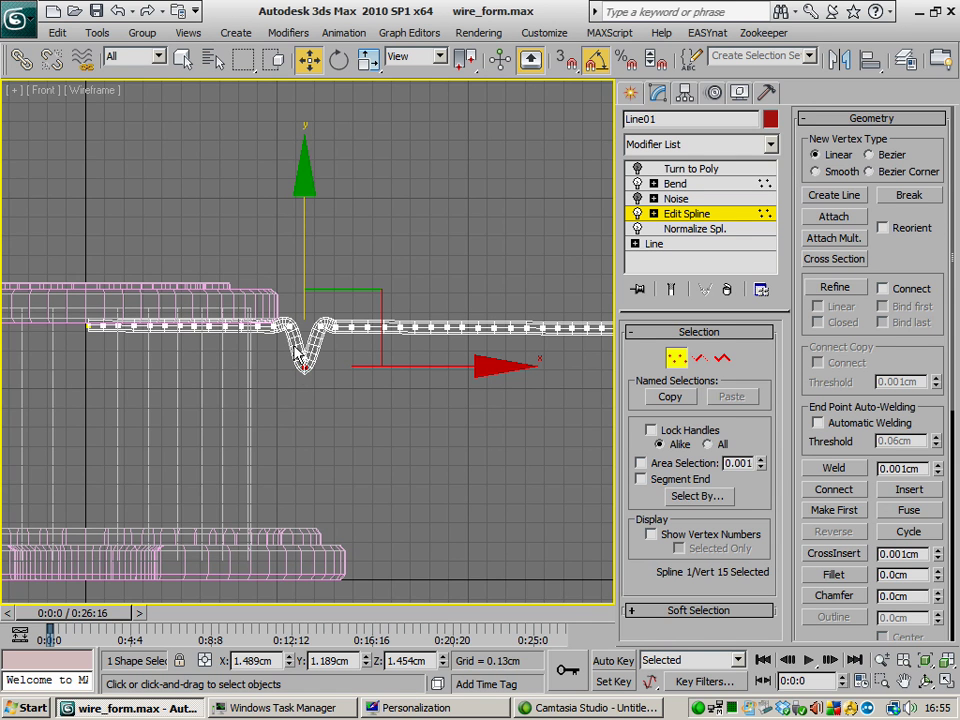
scroll(297, 354, up, 2)
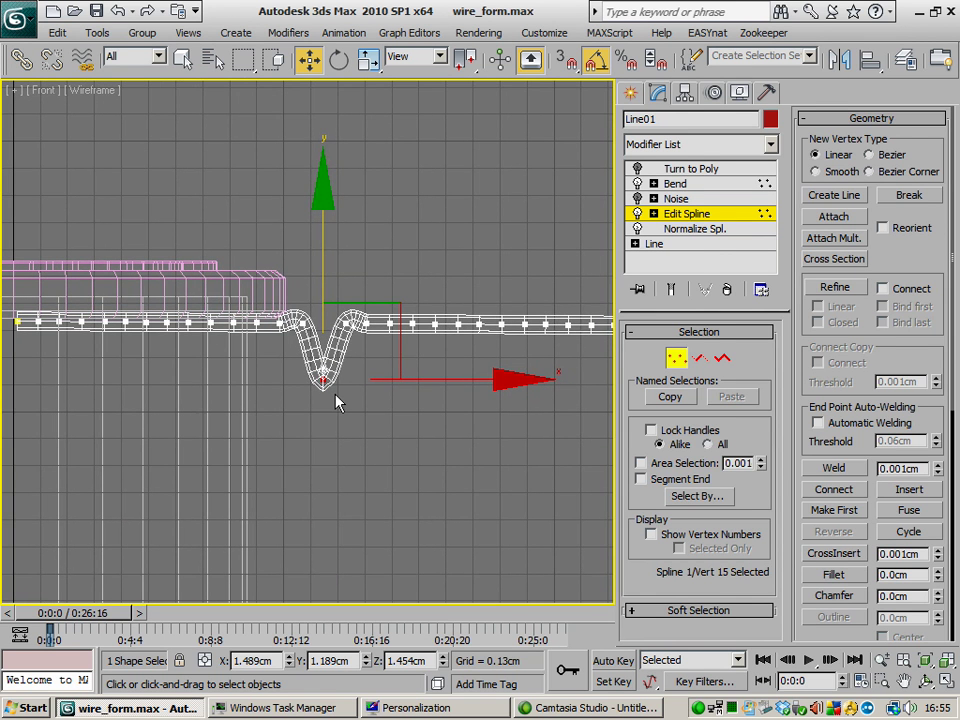
scroll(370, 394, down, 3)
Step: Set the Normalize Spl. segment length to 80 and locate the dip farther along the wire at the Edit Spline level
click(700, 229)
double_click(731, 365)
text(80)
key(Return)
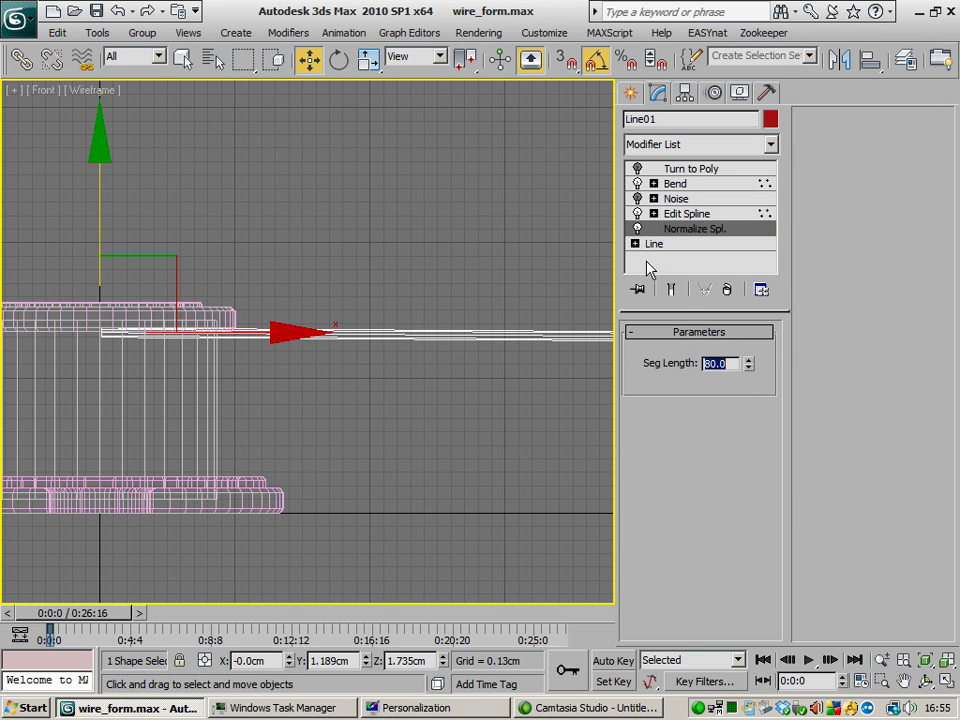
click(692, 214)
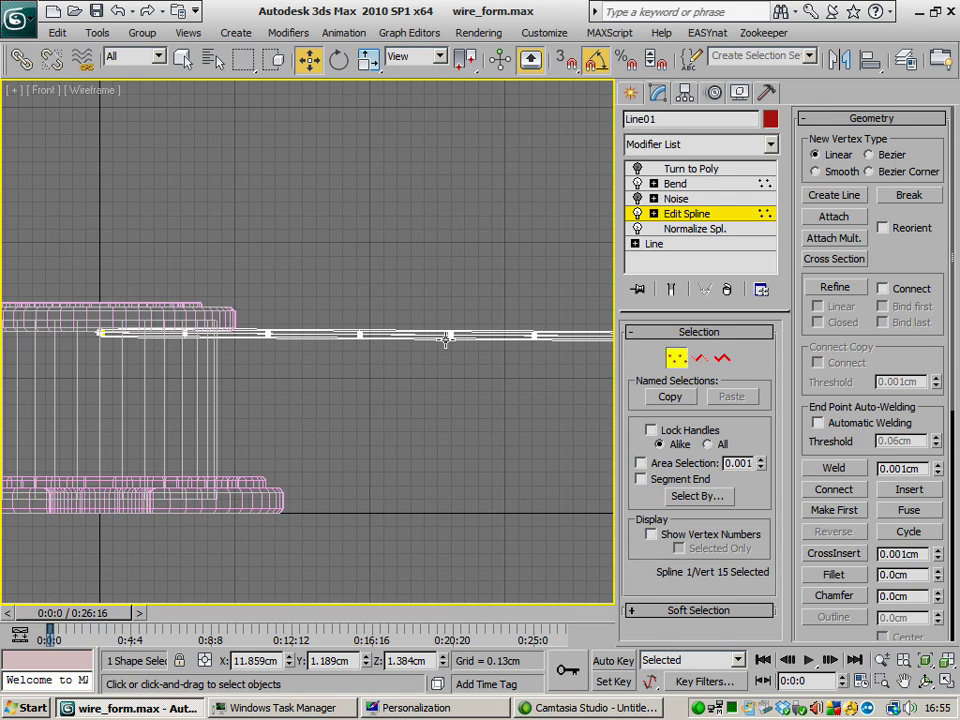
scroll(219, 321, down, 5)
middle_drag(445, 340, 395, 343)
scroll(261, 335, up, 2)
middle_drag(200, 330, 290, 323)
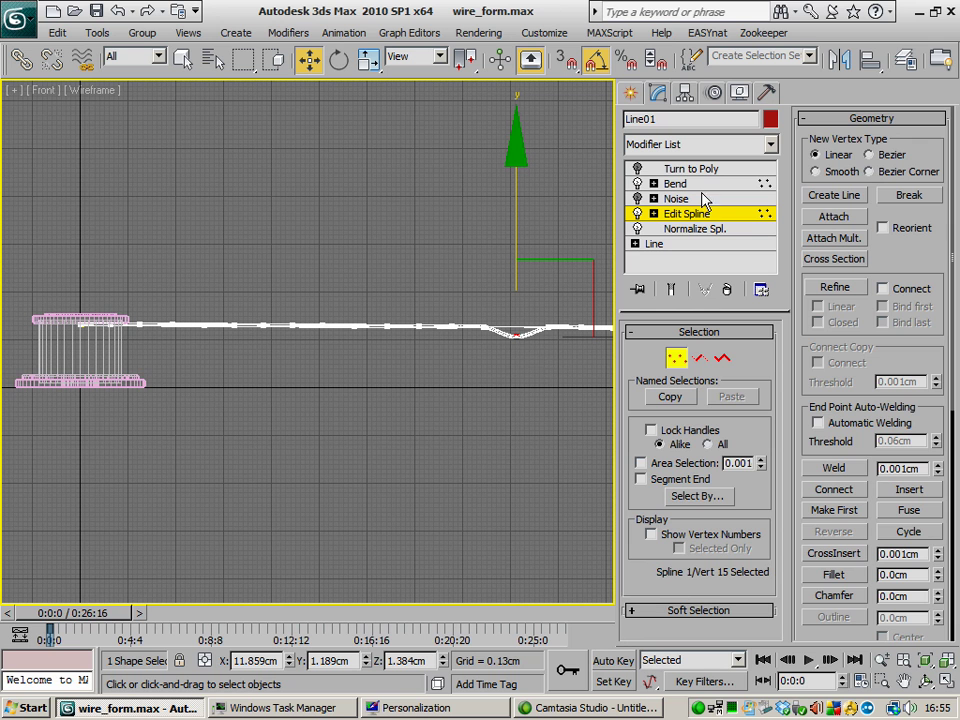
Step: Remove the Edit Spline modifier above Normalize Spl. and bring the spool back into view
click(727, 289)
middle_drag(208, 258, 283, 270)
scroll(278, 271, up, 3)
scroll(258, 270, down, 2)
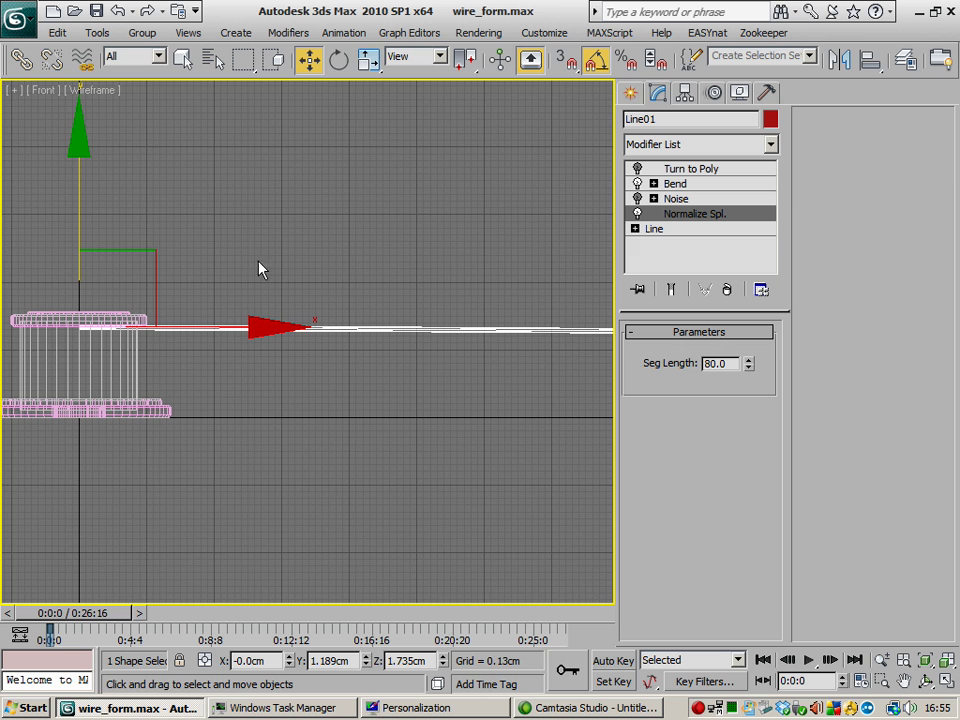
middle_drag(131, 285, 271, 267)
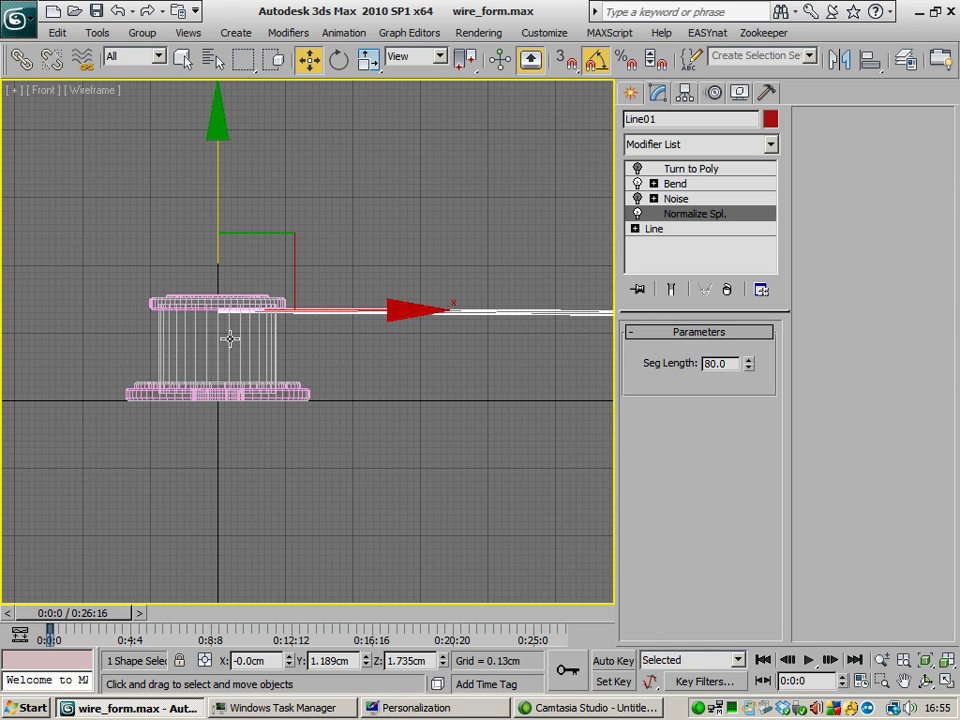
Step: Examine the wound wire on the spool at the Bend modifier level with the Front view shaded
click(672, 185)
middle_drag(180, 337, 188, 337)
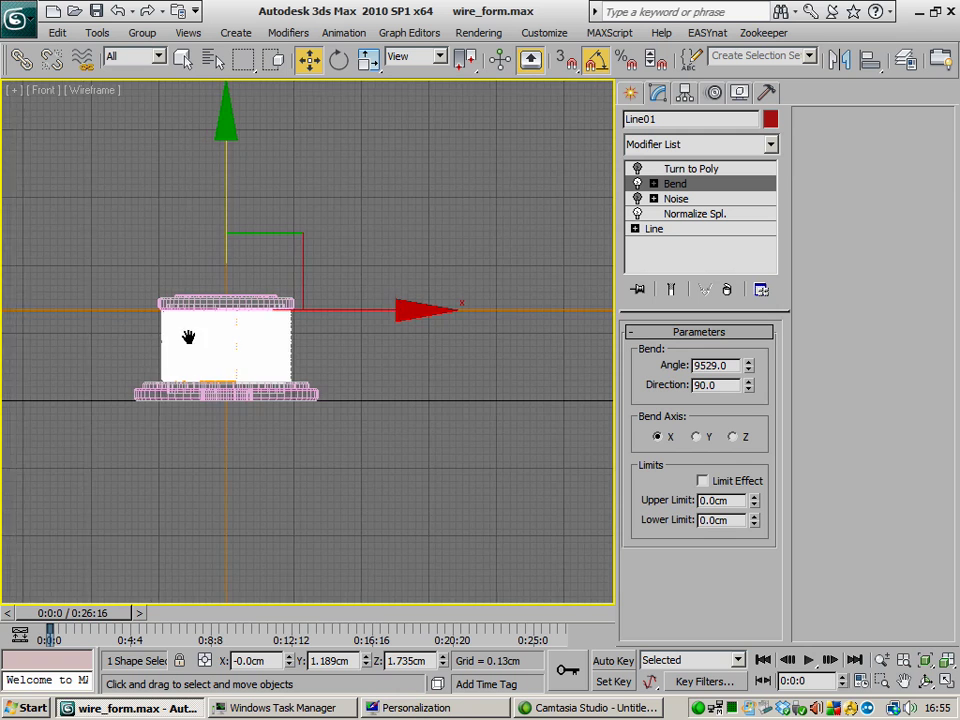
scroll(188, 337, up, 8)
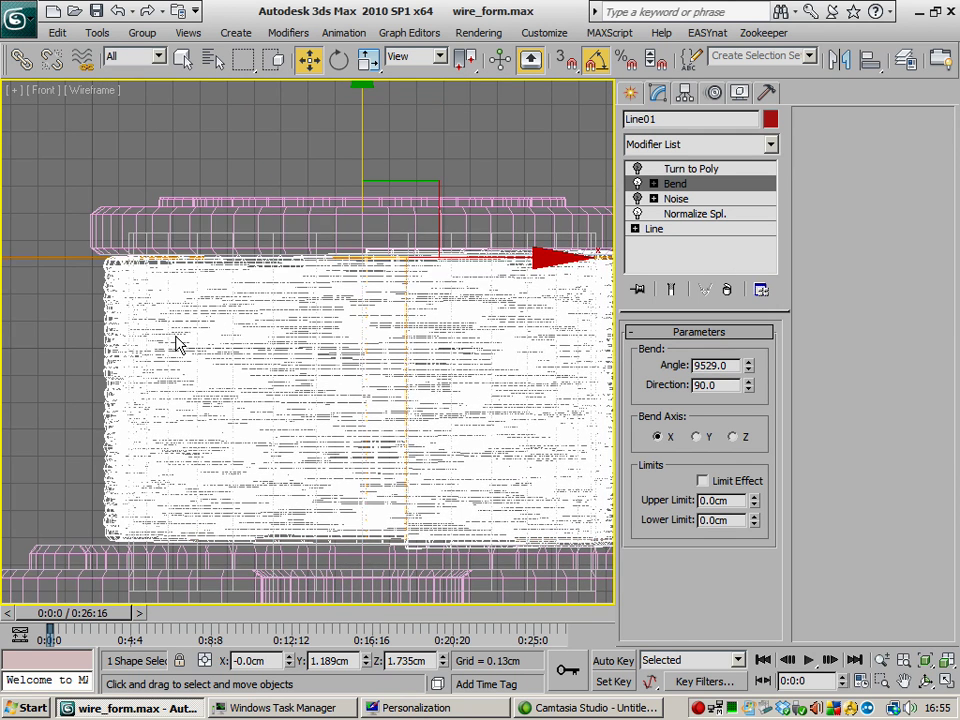
key(F3)
scroll(214, 332, down, 2)
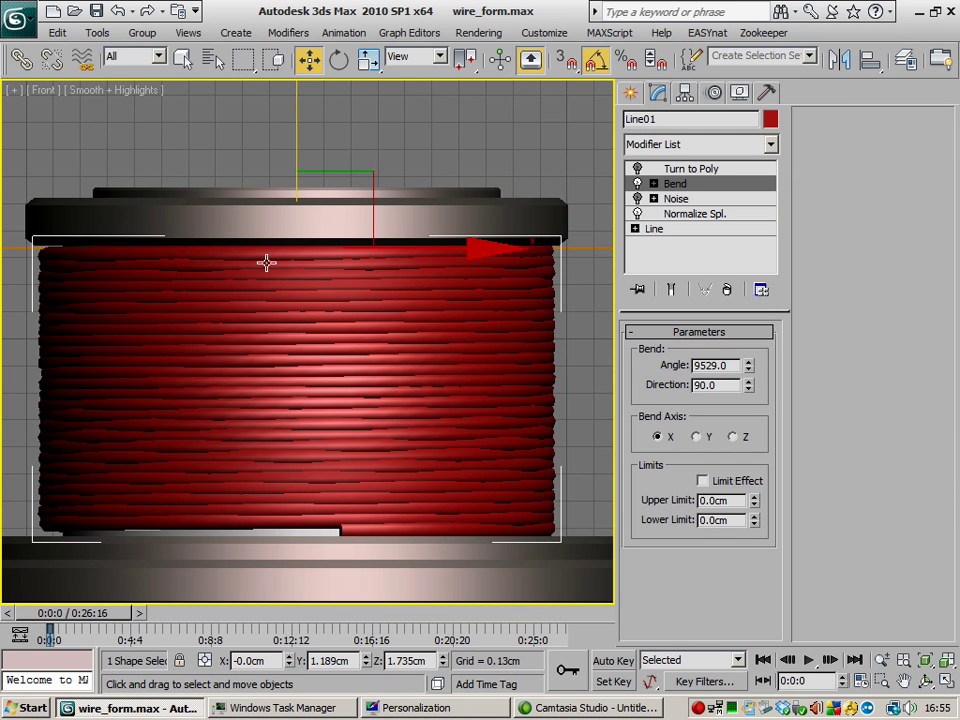
middle_drag(216, 326, 317, 368)
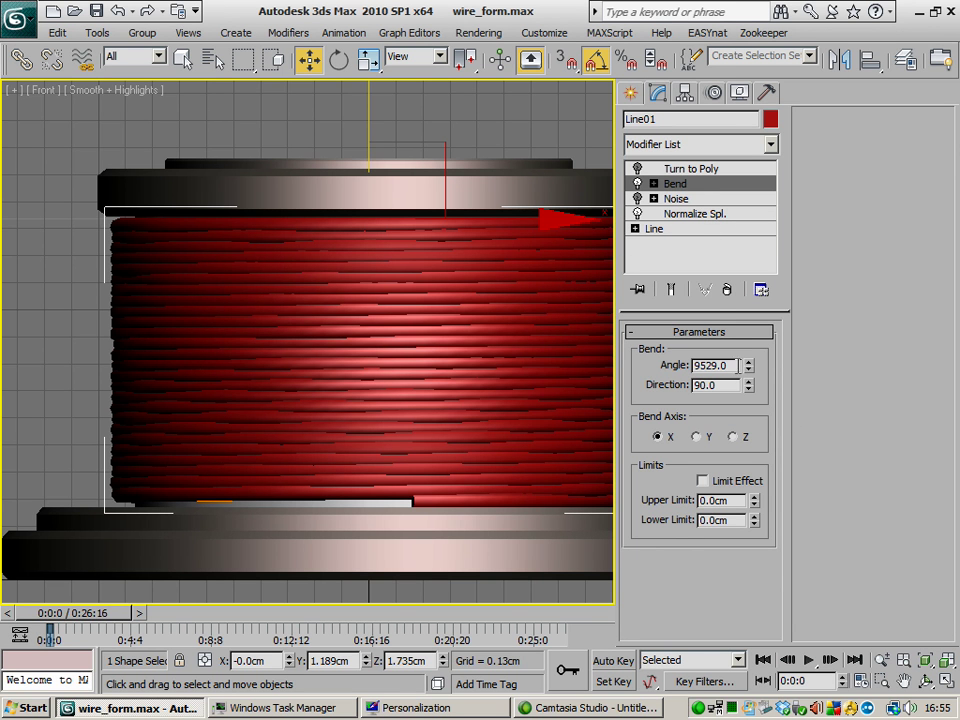
Step: Try different Bend angles while watching how the wire winds around the spool
drag(748, 367, 58, 498)
middle_drag(311, 410, 259, 409)
middle_drag(291, 474, 311, 469)
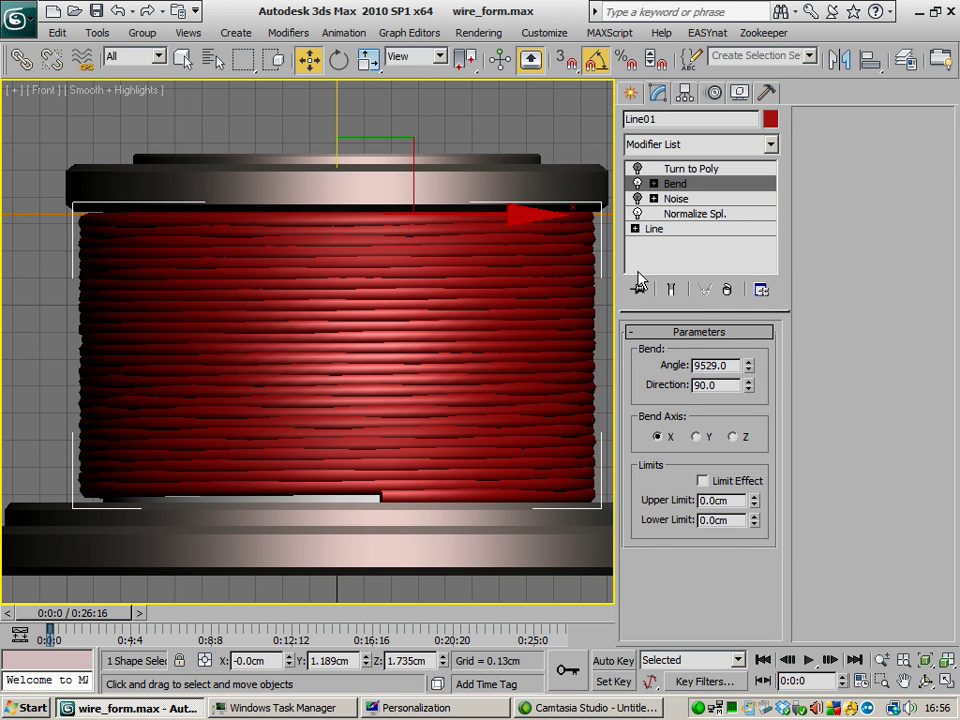
Step: Turn on the wire's Noise modifier and move it above Bend in the modifier stack
middle_drag(299, 272, 307, 280)
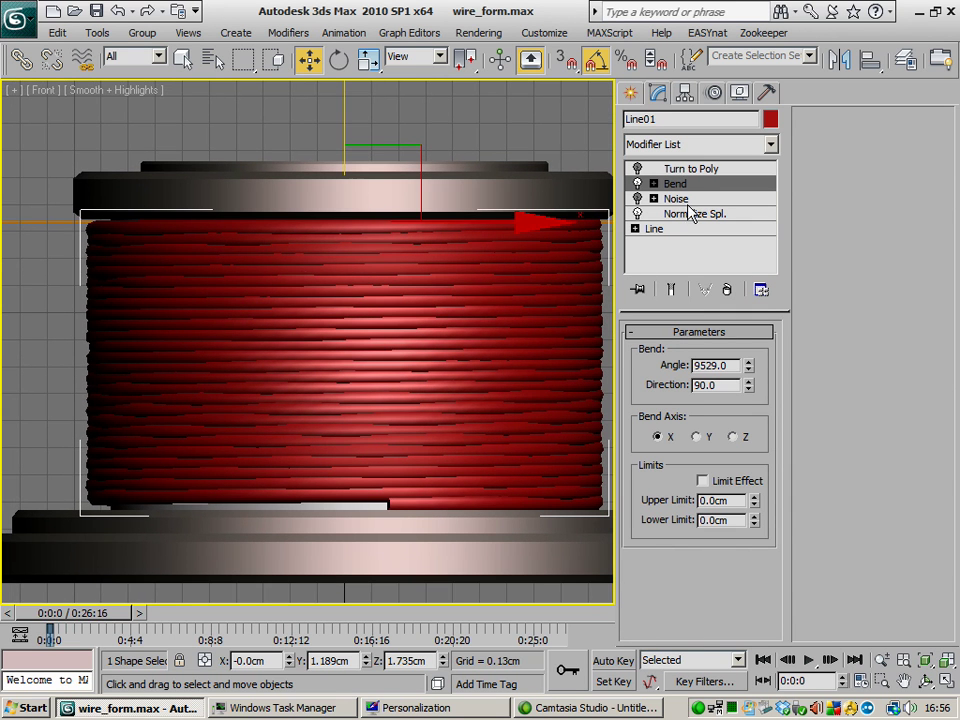
click(680, 199)
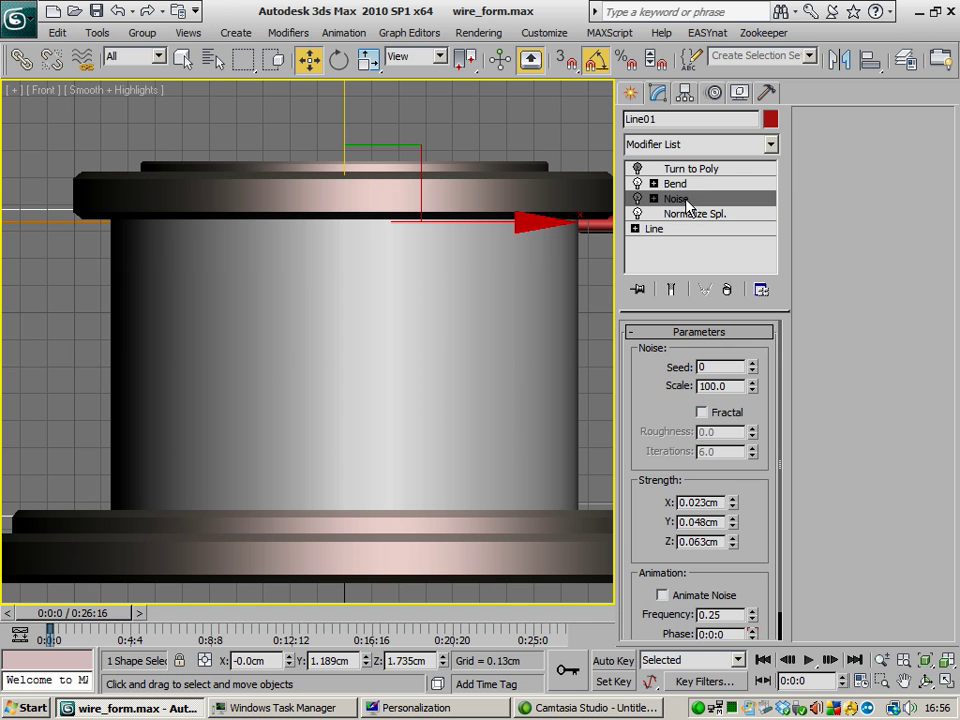
drag(686, 203, 681, 190)
click(675, 199)
click(646, 186)
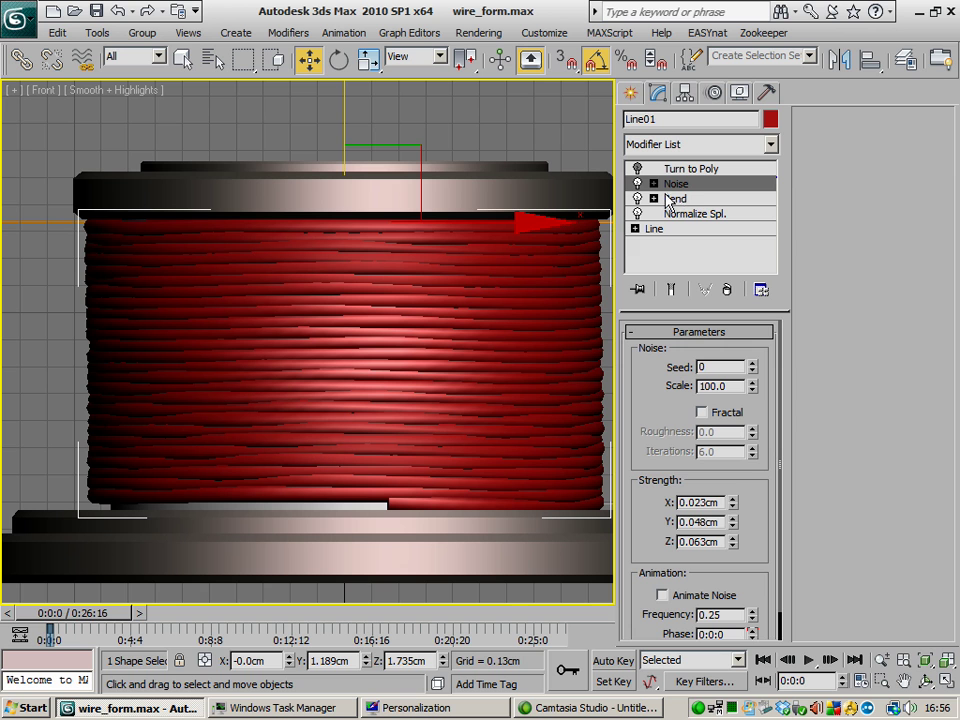
Step: Move the Noise modifier beneath Bend and view the spool at an angle
drag(697, 190, 703, 217)
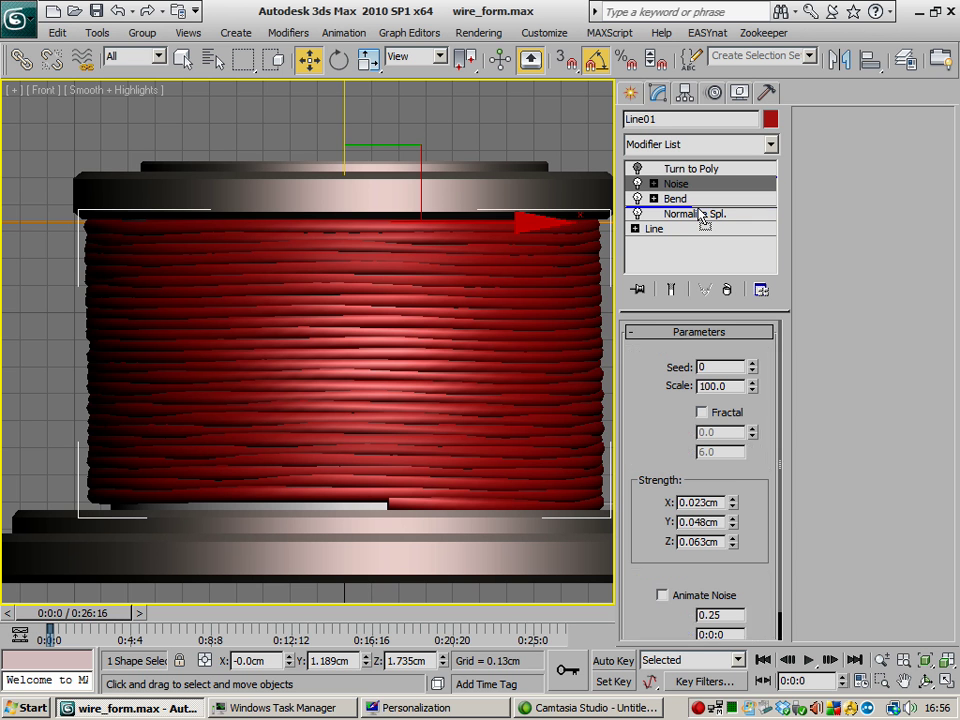
drag(703, 217, 701, 214)
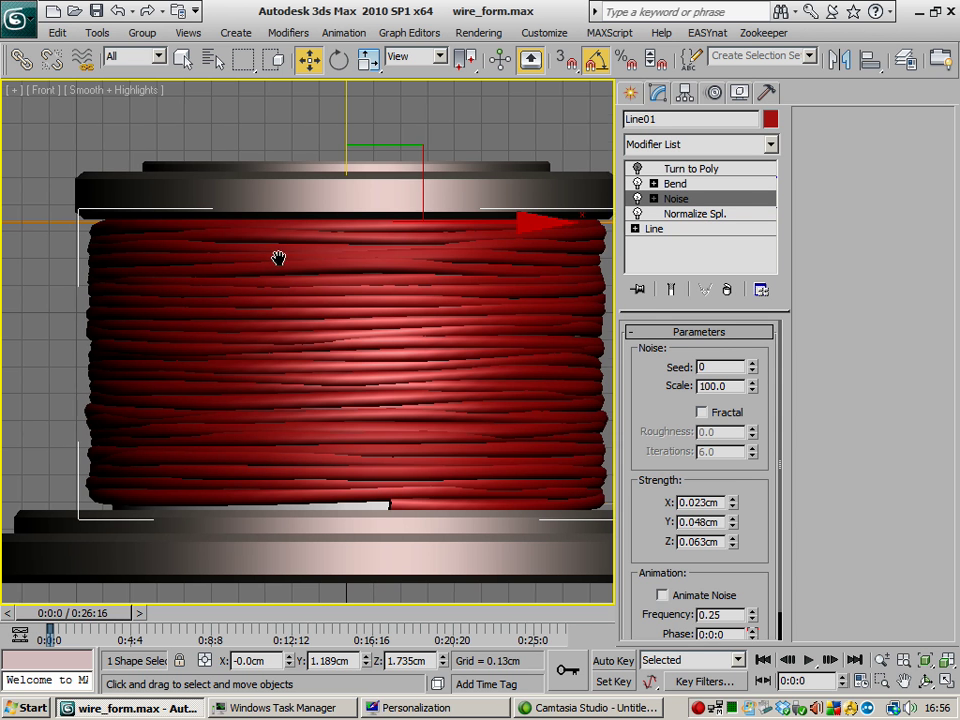
scroll(300, 248, down, 2)
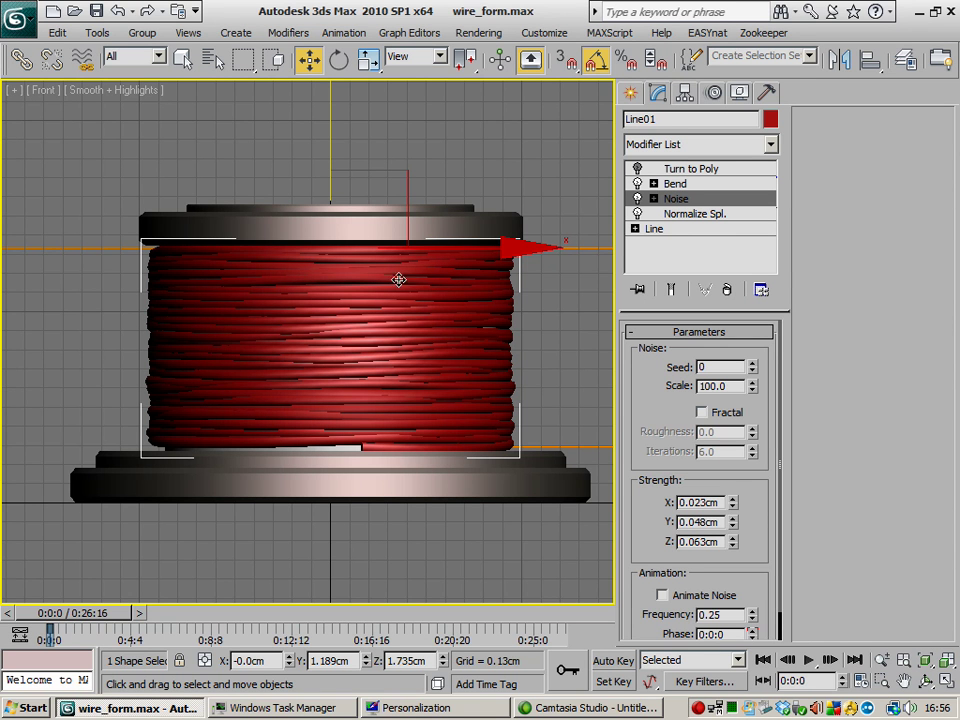
alt+middle_drag(225, 285, 100, 322)
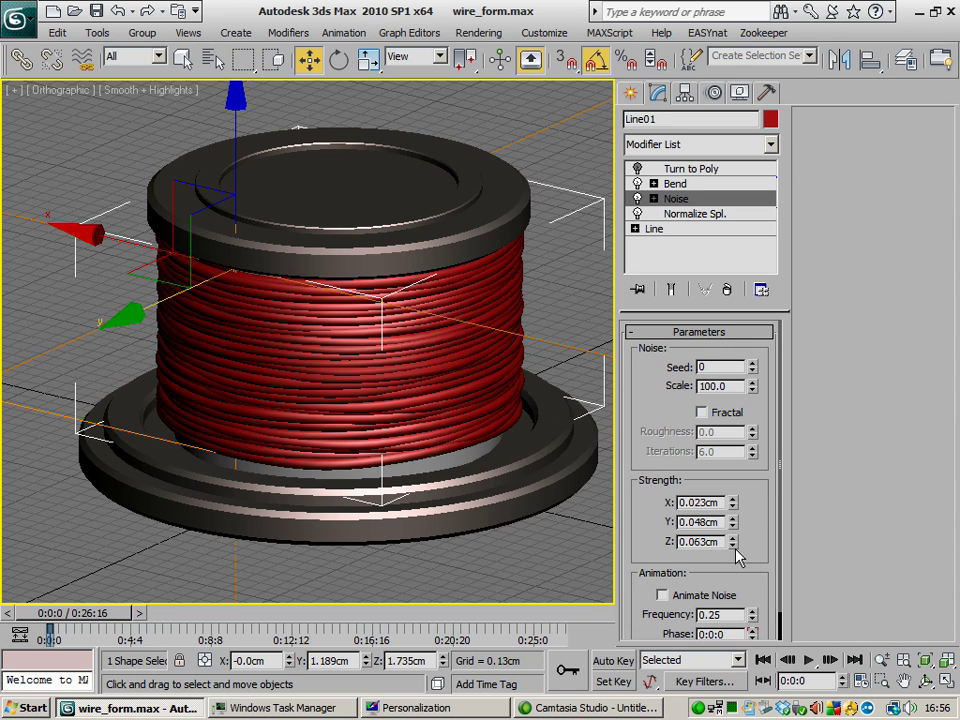
Step: Raise the Noise strength to X 0.248 cm, Y 0.128 cm and Z 0.103 cm, checking the windings with and without edged faces
drag(732, 541, 523, 170)
right_click(523, 170)
alt+middle_drag(401, 424, 392, 387)
scroll(384, 396, up, 2)
scroll(385, 396, up, 3)
key(F4)
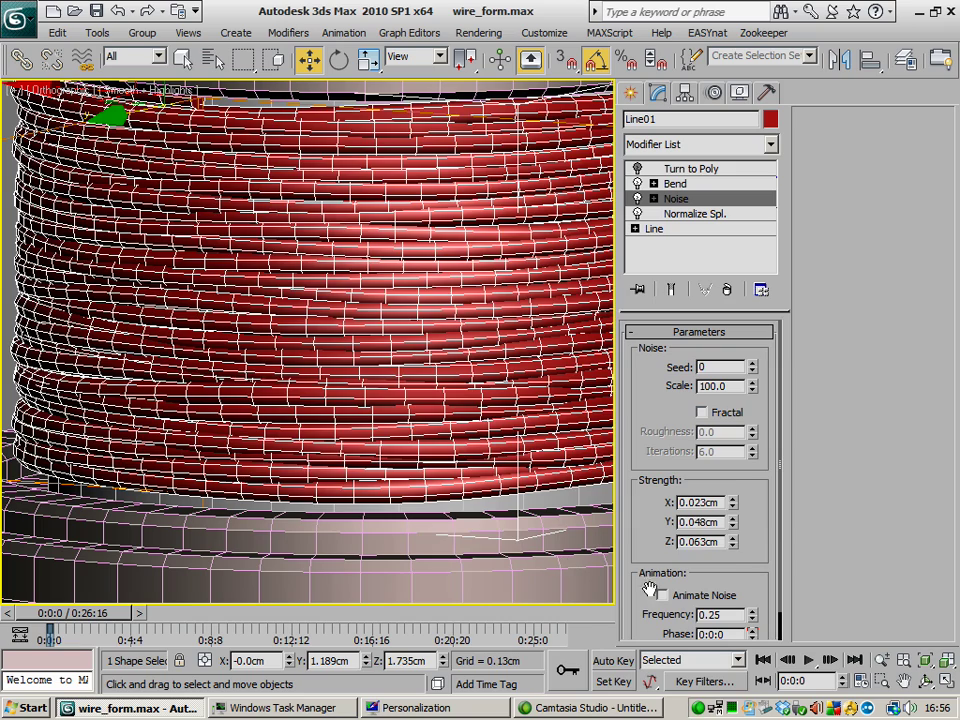
drag(732, 543, 714, 386)
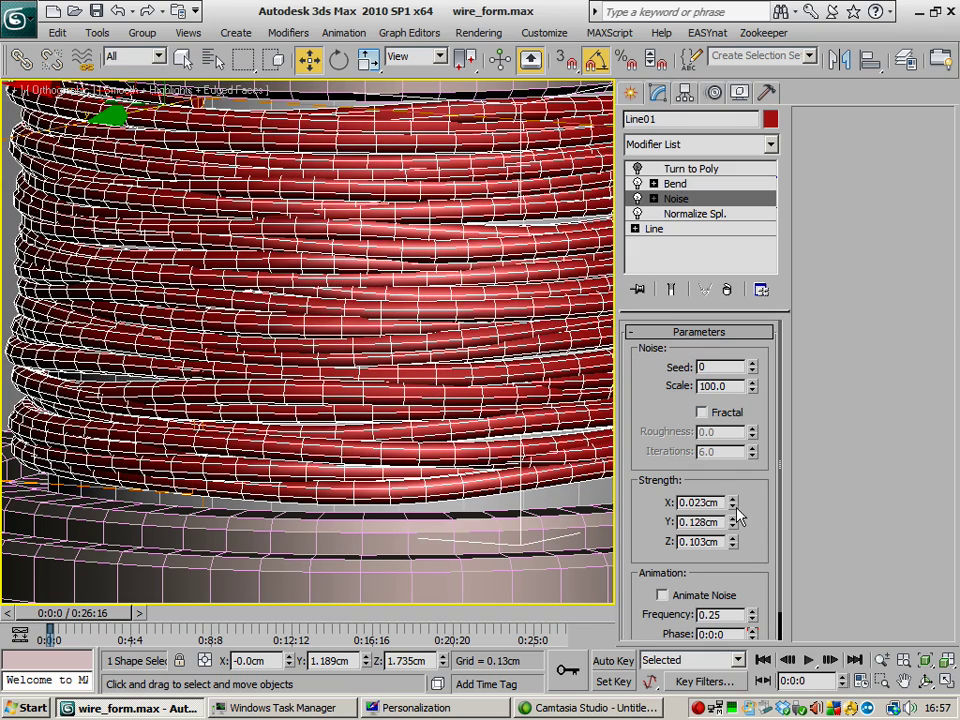
drag(733, 505, 465, 357)
scroll(345, 316, up, 3)
key(F4)
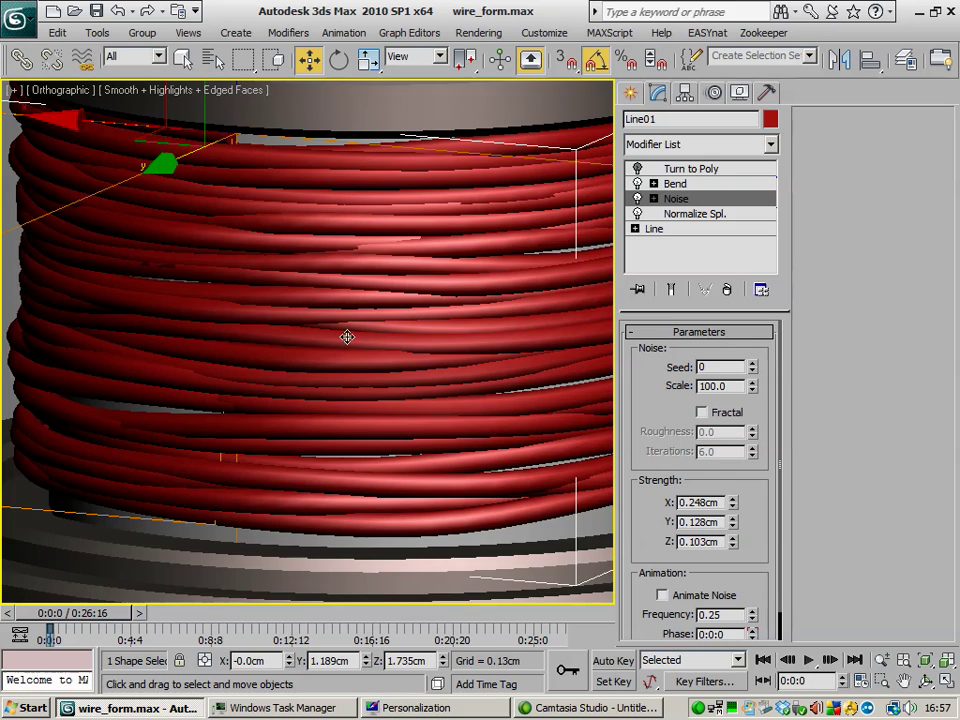
Step: Examine the loosened wire windings around the spool from several angles and distances
scroll(235, 326, up, 2)
alt+middle_drag(235, 326, 253, 395)
alt+middle_drag(343, 404, 292, 356)
click(417, 487)
click(281, 413)
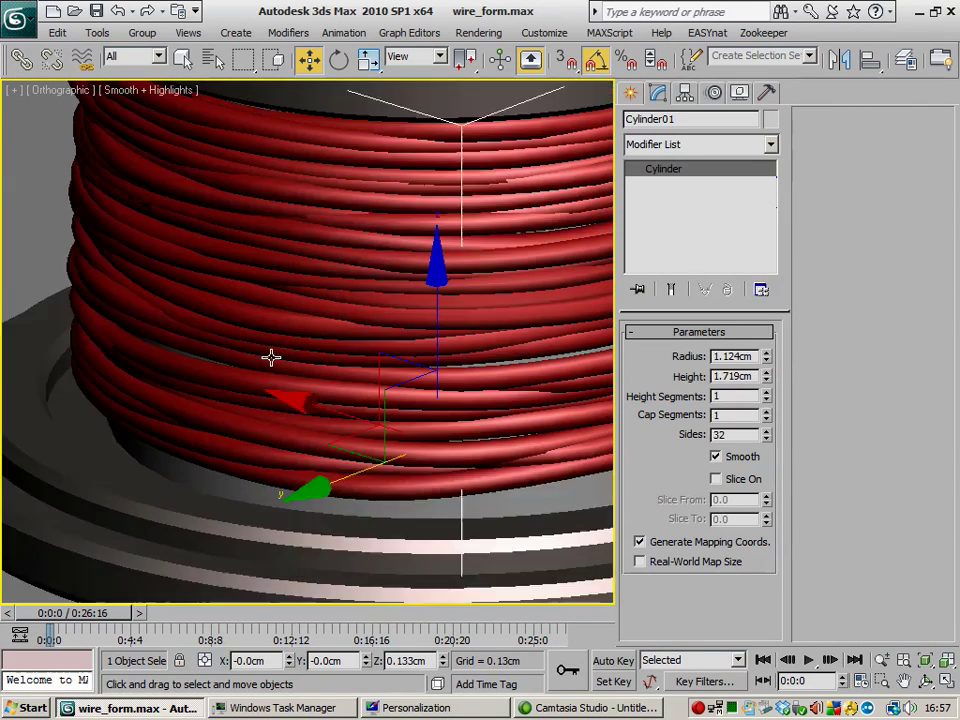
alt+middle_drag(253, 368, 483, 298)
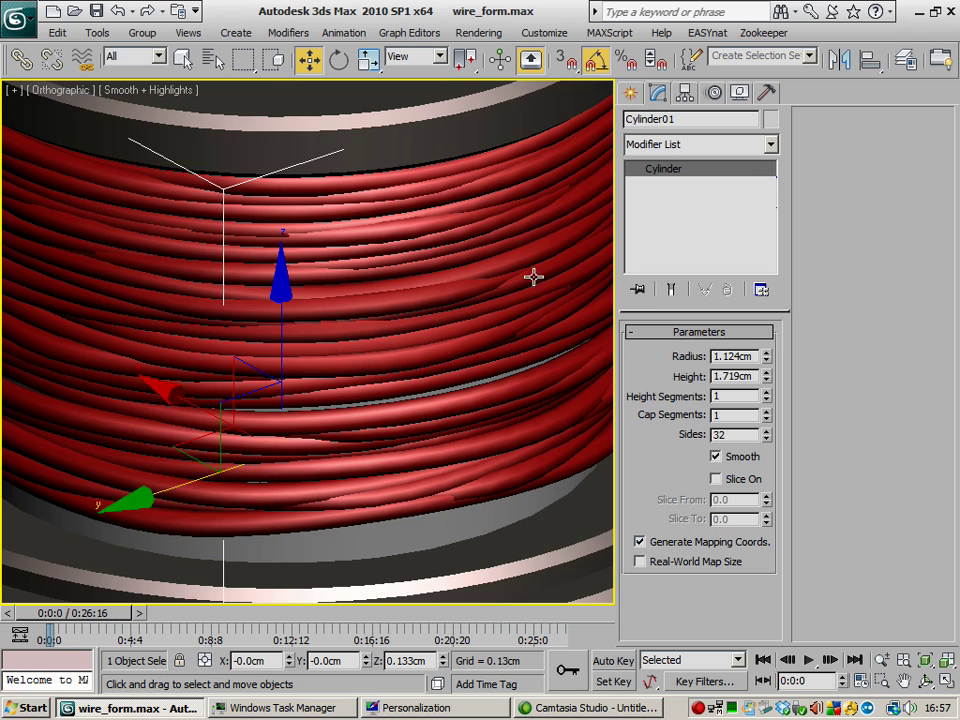
middle_drag(247, 371, 326, 381)
scroll(309, 376, down, 3)
scroll(293, 390, down, 4)
scroll(287, 371, down, 3)
scroll(326, 383, up, 5)
scroll(352, 389, up, 2)
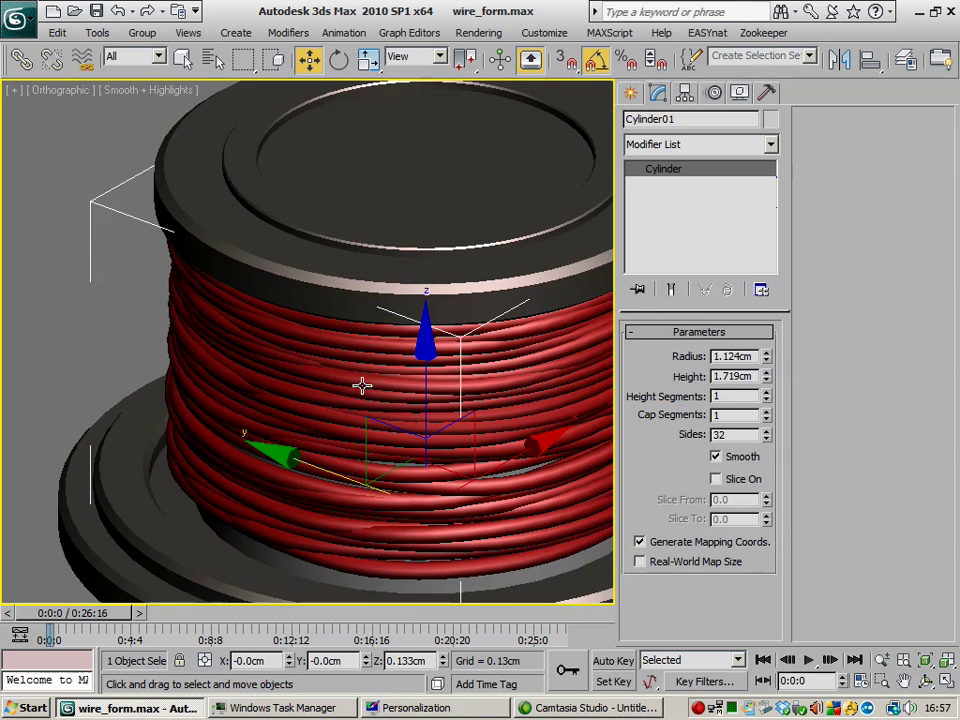
middle_drag(384, 390, 354, 375)
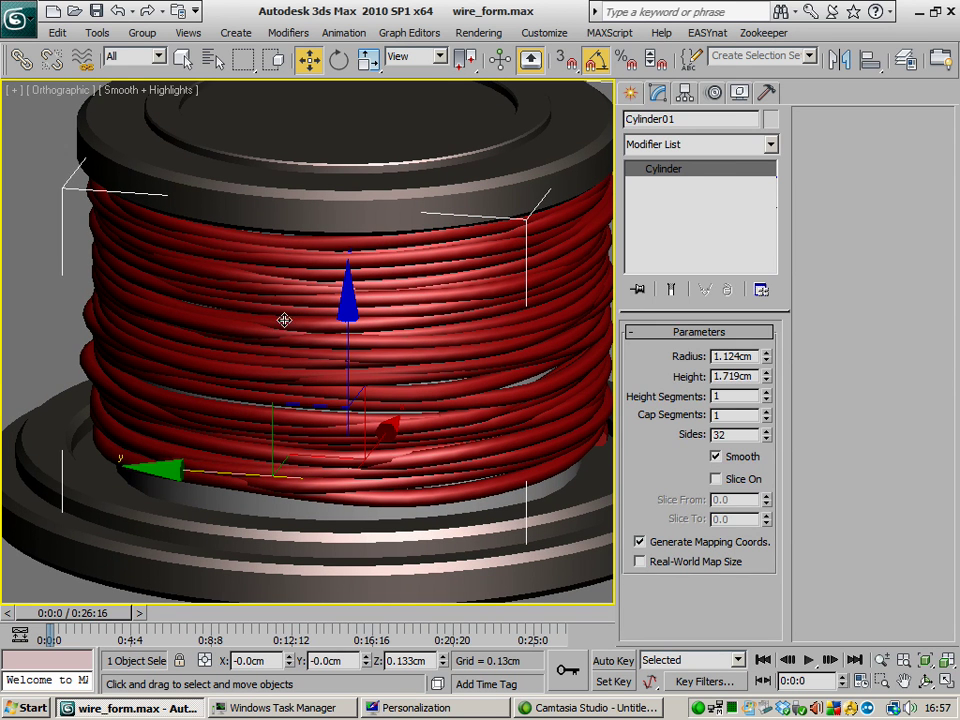
Step: Undo the wire's Noise strength changes and place the Noise modifier beneath Bend again
click(97, 300)
click(100, 290)
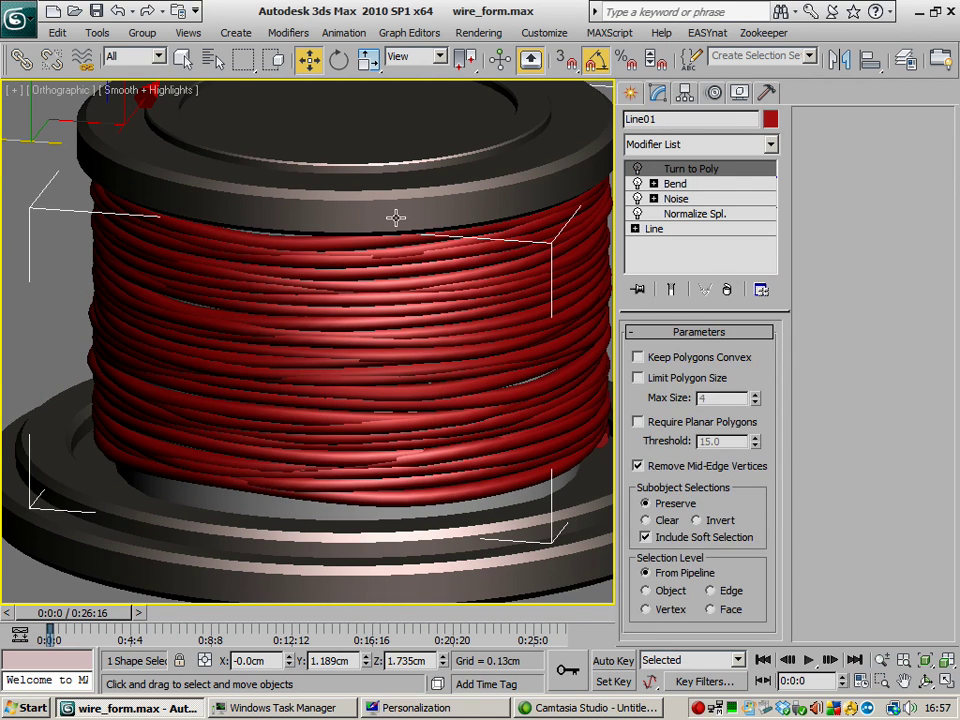
key(ctrl+z)
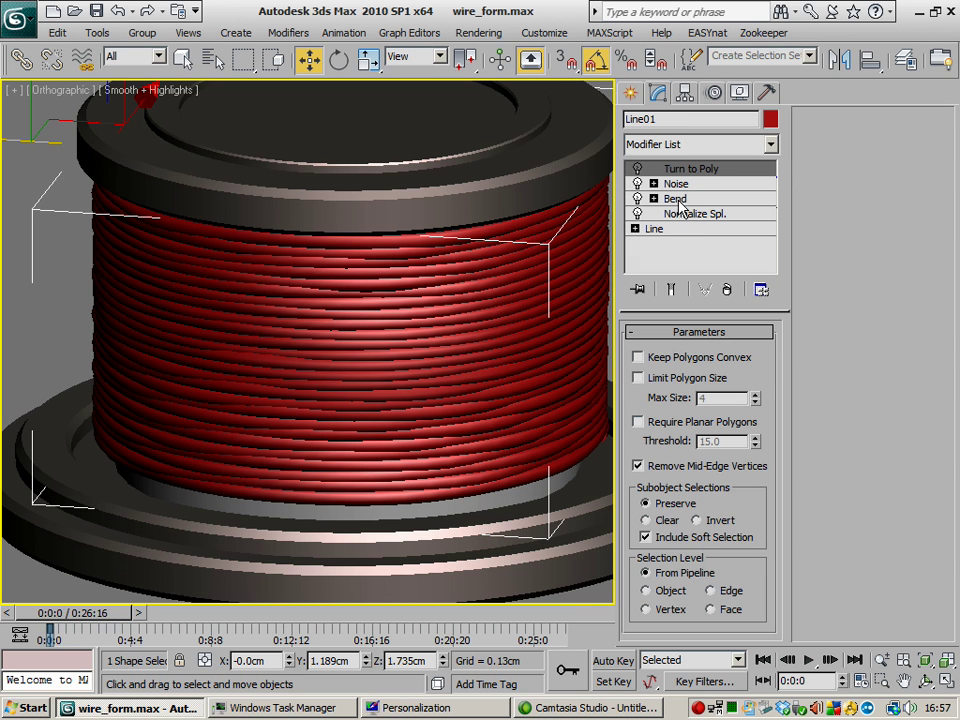
drag(688, 188, 690, 212)
drag(732, 502, 741, 474)
right_click(741, 474)
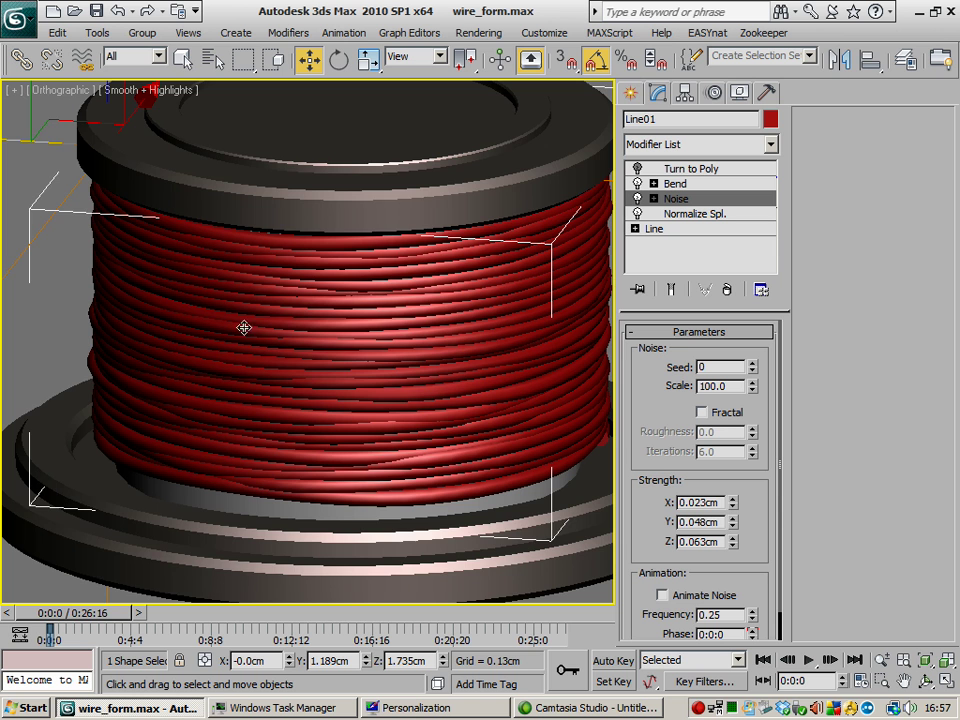
alt+middle_drag(358, 441, 330, 443)
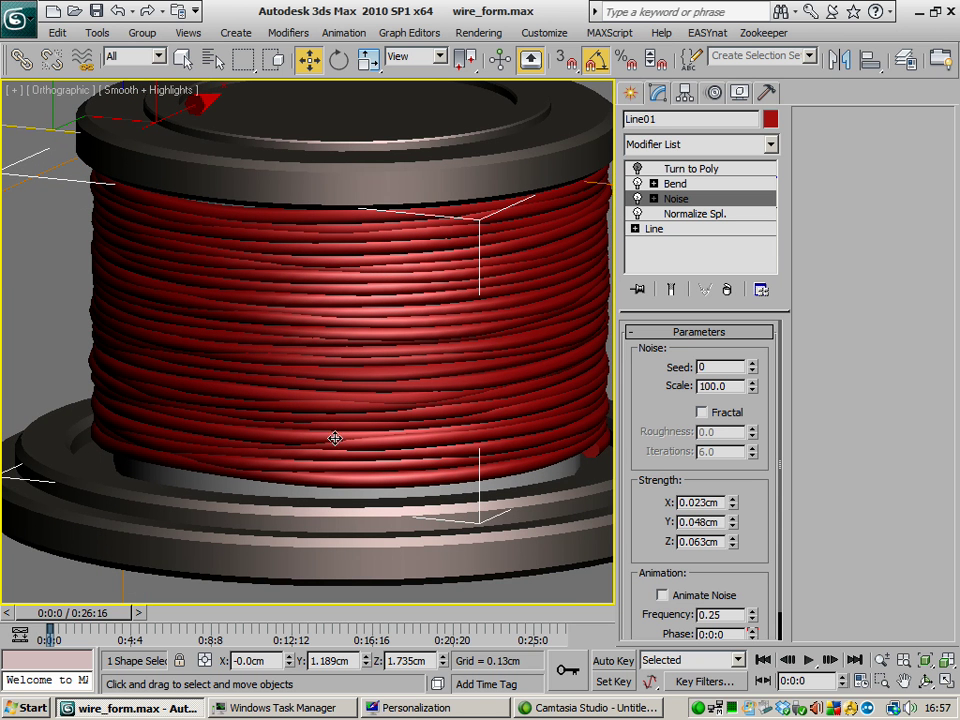
Step: Add an Edit Spline modifier above Bend on the wire and start editing its vertices
click(675, 183)
click(700, 144)
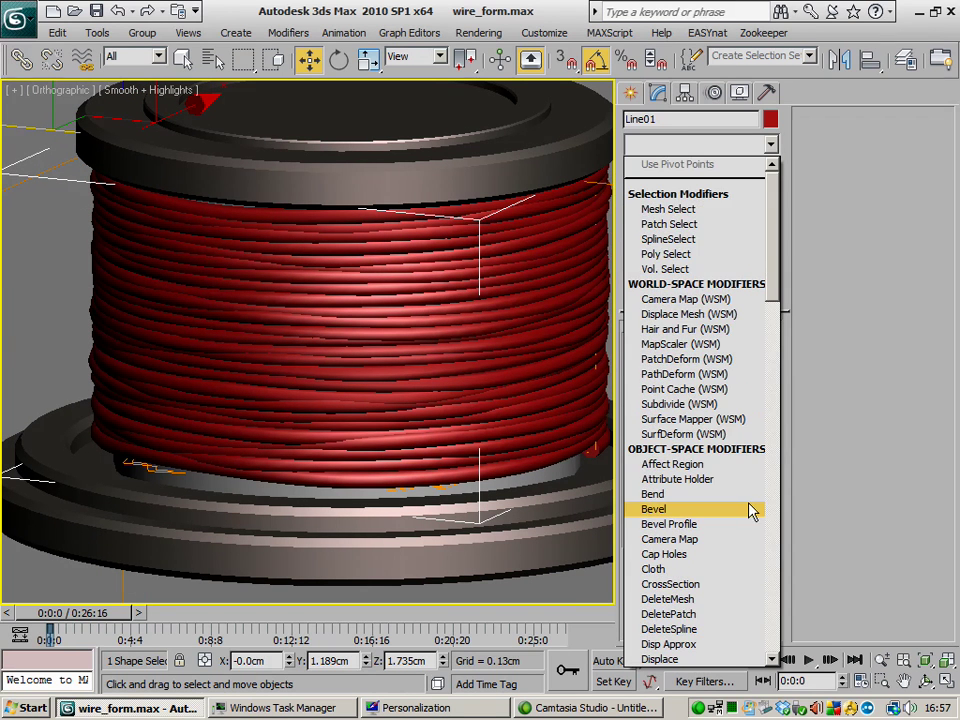
click(773, 598)
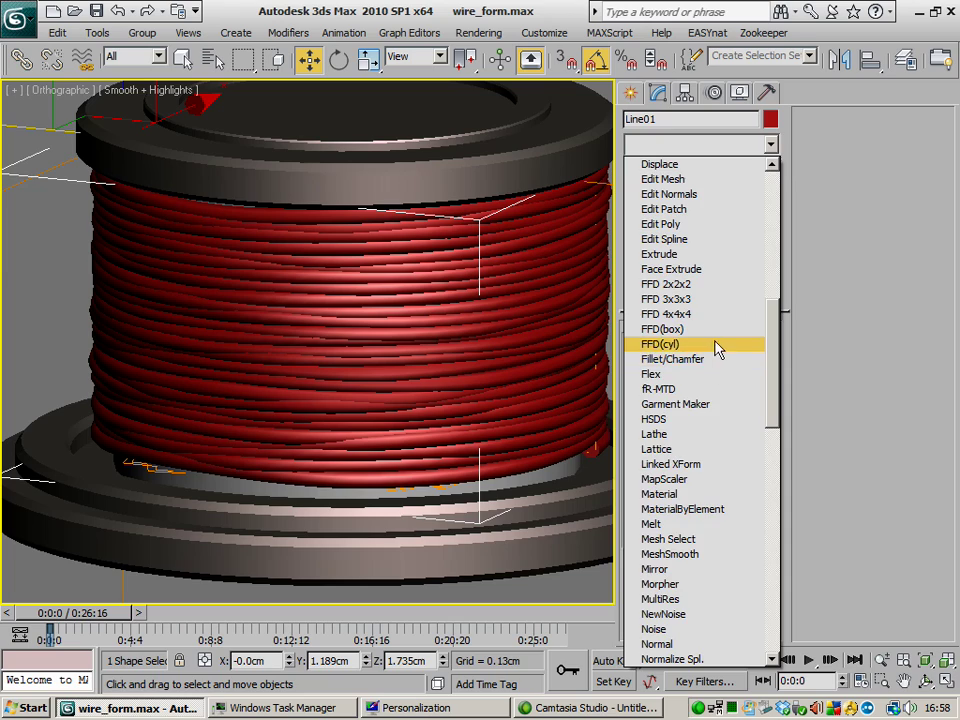
click(707, 241)
click(676, 358)
alt+middle_drag(364, 364, 355, 328)
scroll(353, 334, up, 4)
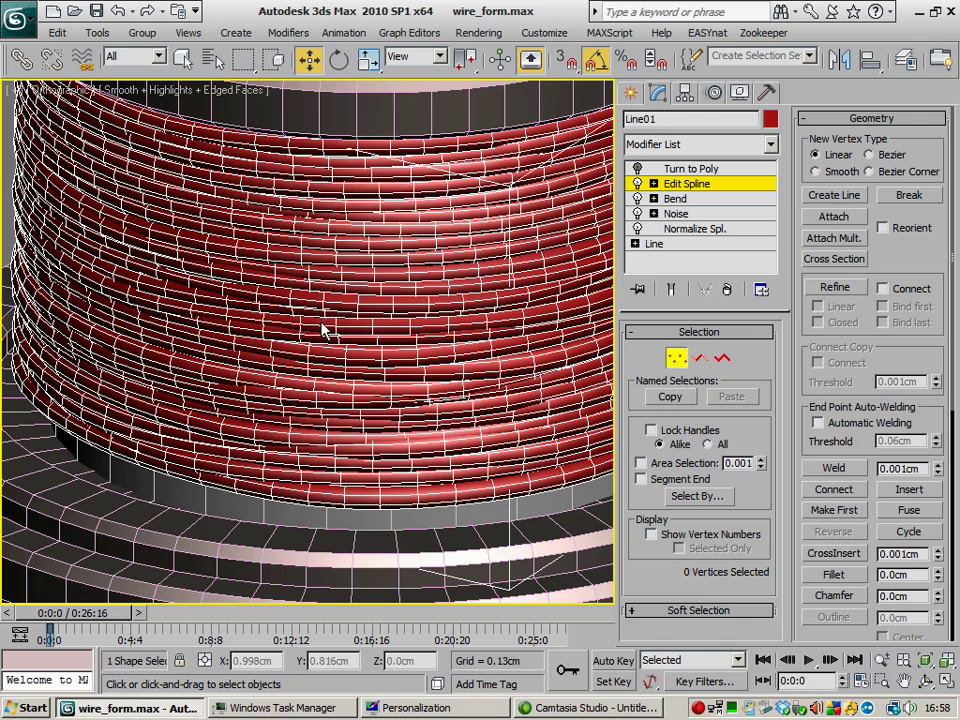
Step: Disable the wire's thickness in the viewport at the Line level and return to the Edit Spline vertices
drag(321, 323, 369, 415)
mouse_move(315, 321)
alt+middle_down()
mouse_move(305, 345)
mouse_move(317, 305)
alt+middle_up()
drag(308, 264, 318, 306)
click(672, 244)
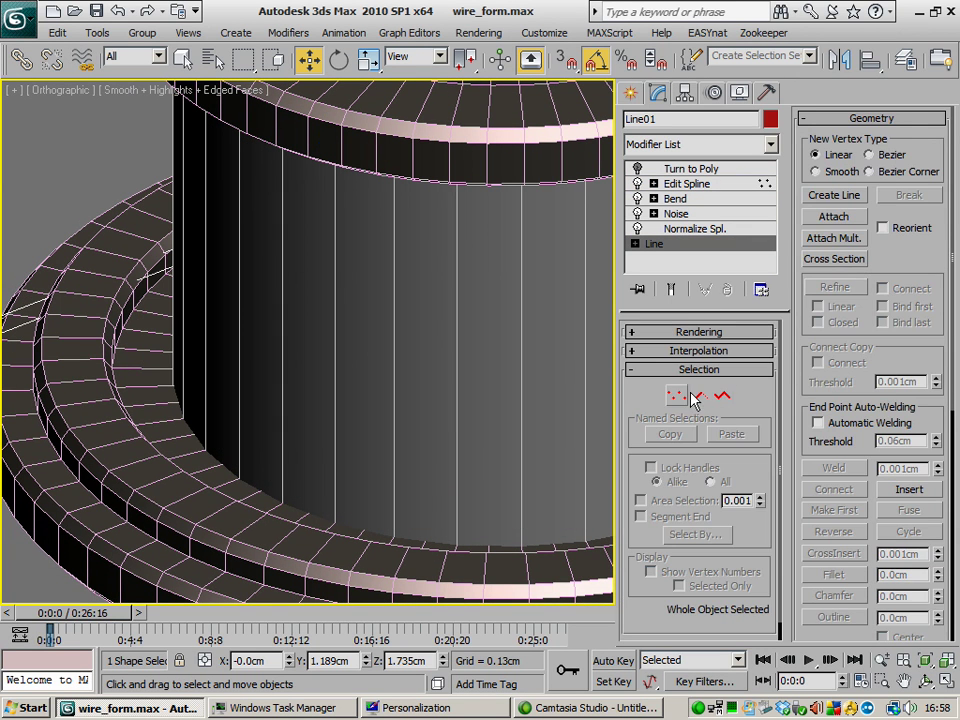
click(698, 350)
click(698, 331)
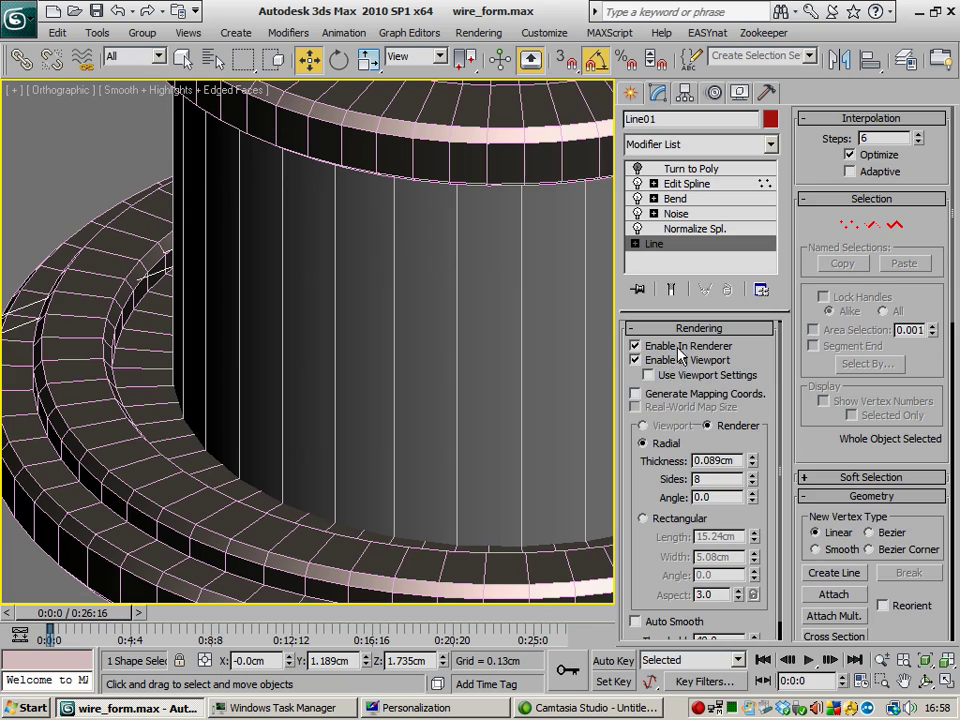
click(635, 360)
click(687, 184)
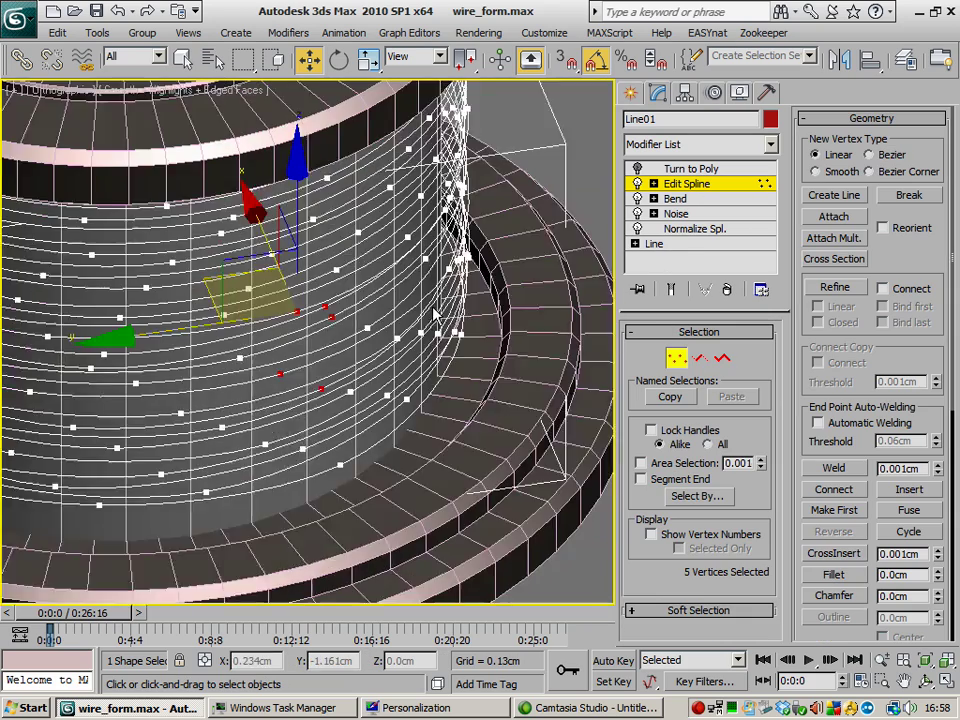
Step: Select single vertices on the upper windings and move them outward and downward to form a loose strand
alt+middle_drag(435, 314, 418, 311)
click(495, 385)
click(354, 292)
alt+middle_drag(354, 292, 255, 262)
drag(254, 262, 263, 265)
alt+middle_drag(284, 273, 255, 263)
click(424, 128)
alt+middle_drag(424, 128, 354, 139)
drag(337, 97, 357, 106)
alt+middle_drag(371, 128, 392, 208)
drag(407, 139, 408, 163)
alt+middle_drag(408, 163, 415, 205)
drag(308, 283, 320, 285)
Step: Enable the wire's thickness in the viewport again at the Line level and inspect the loose strand from Edit Spline
click(695, 184)
click(704, 245)
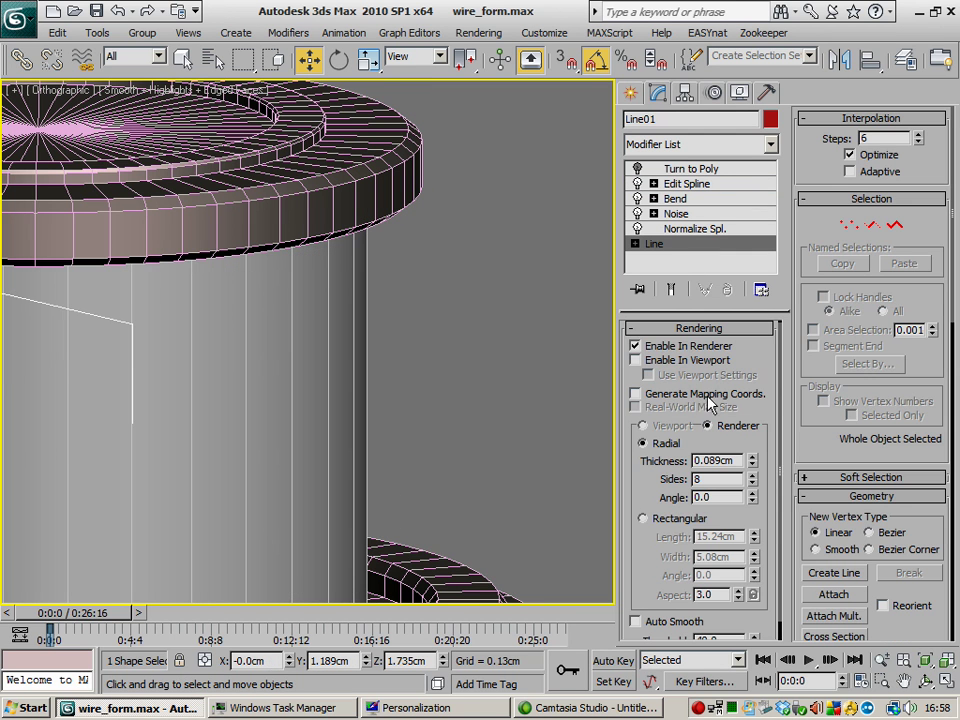
click(677, 360)
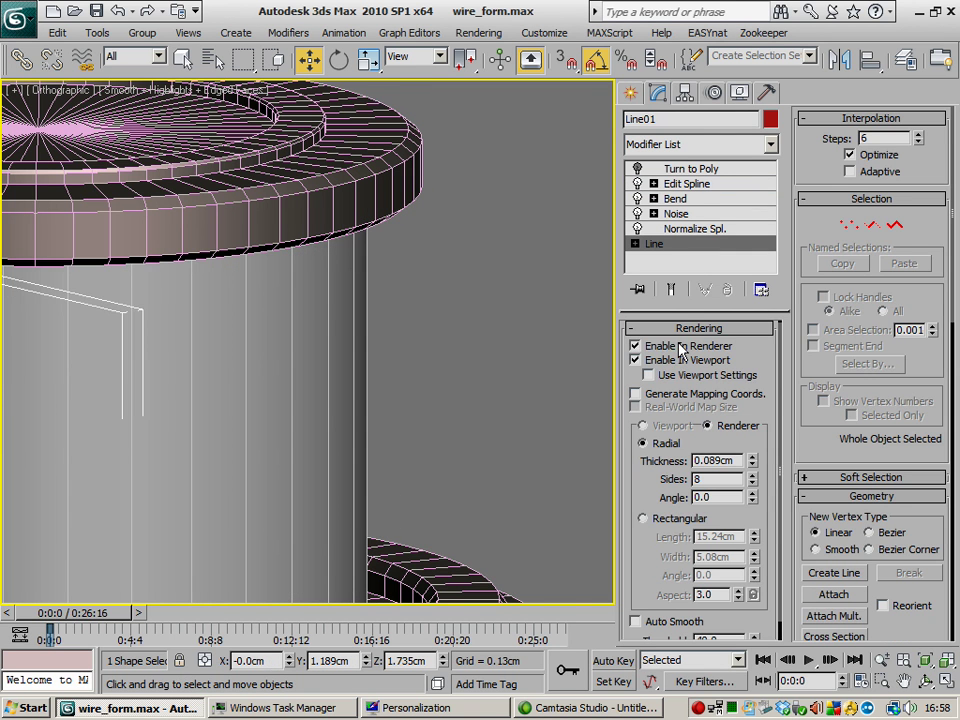
click(697, 186)
scroll(452, 257, up, 4)
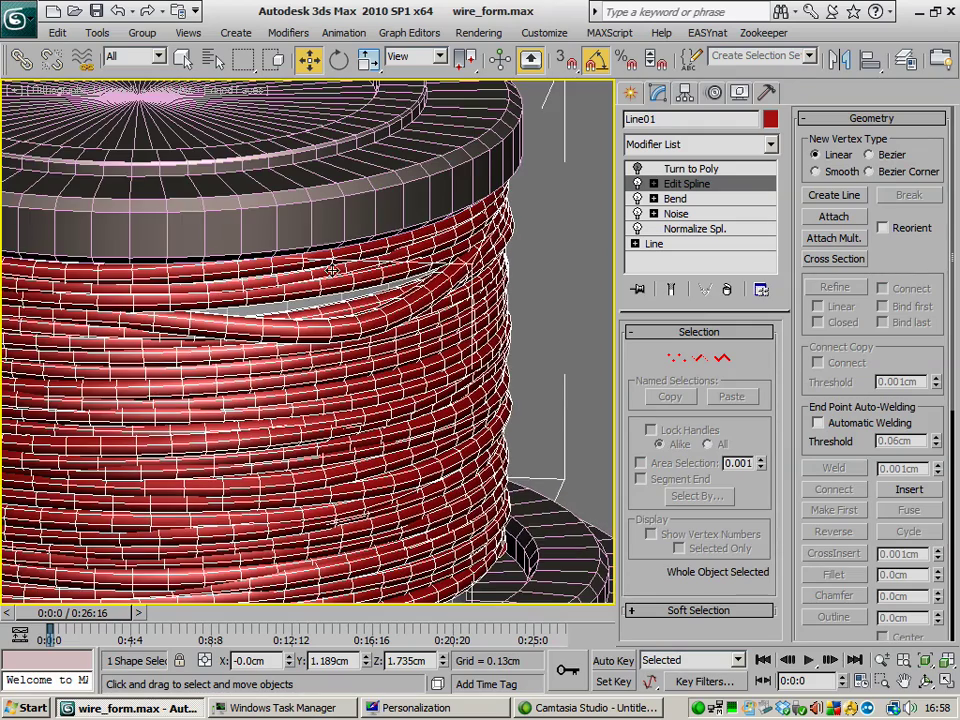
alt+middle_drag(332, 271, 389, 296)
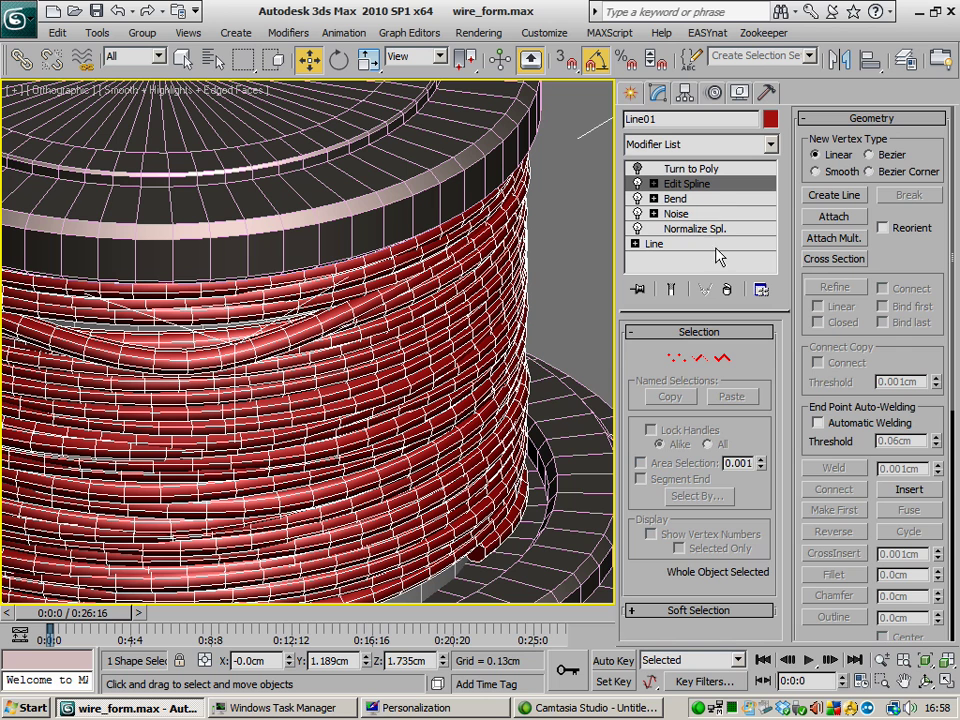
Step: Examine the wire at the Turn to Poly and Edit Spline levels and look through the modifiers available above Turn to Poly
click(682, 170)
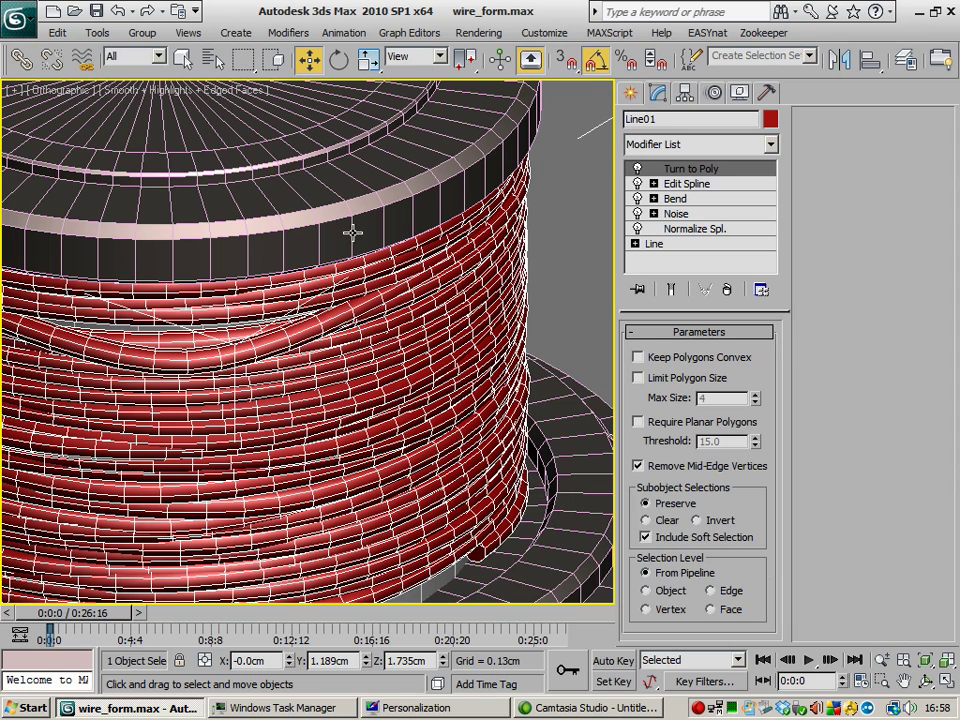
alt+middle_drag(356, 242, 435, 236)
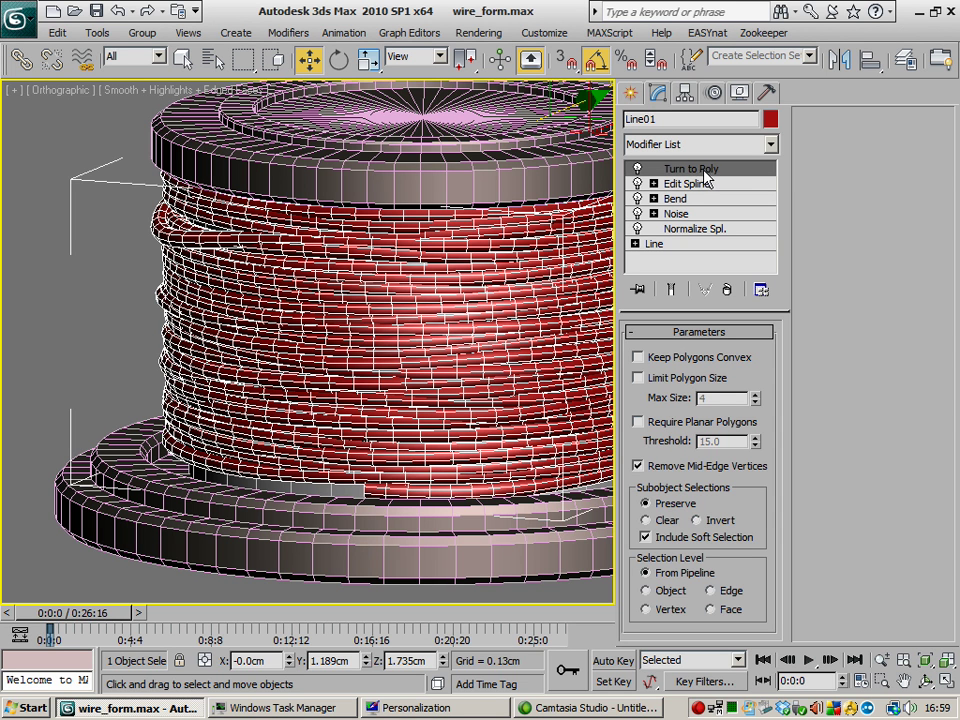
alt+middle_drag(275, 190, 339, 274)
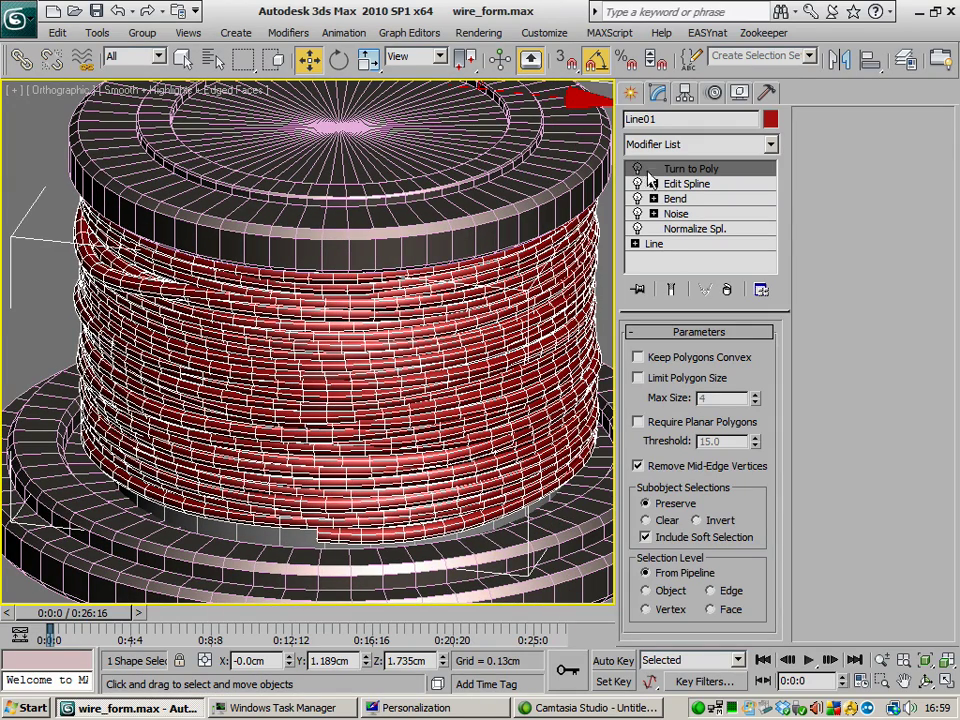
click(695, 185)
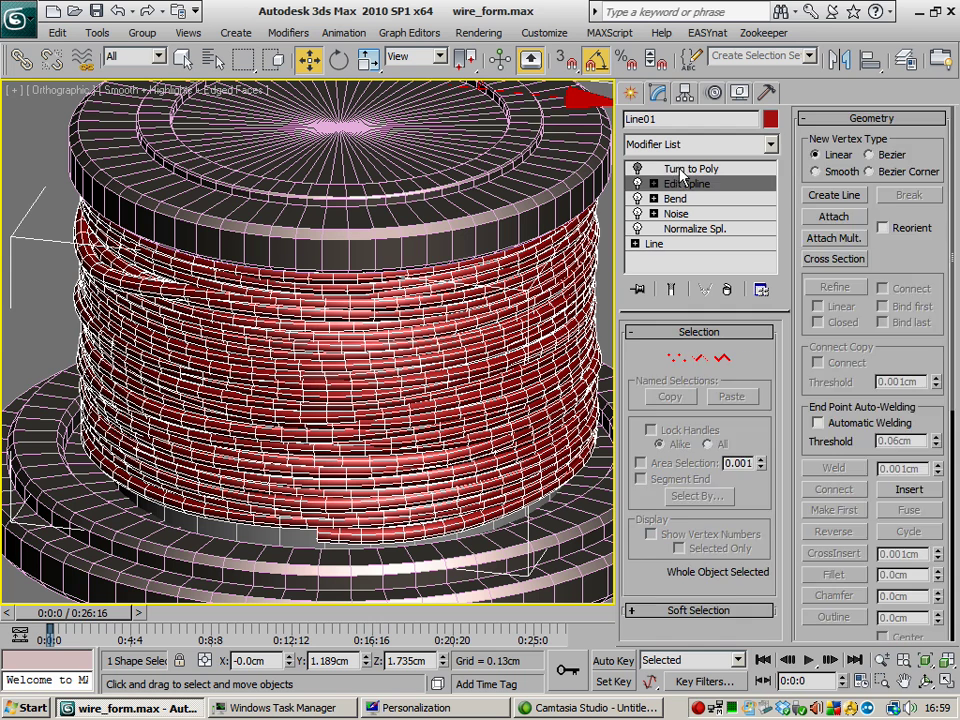
click(686, 169)
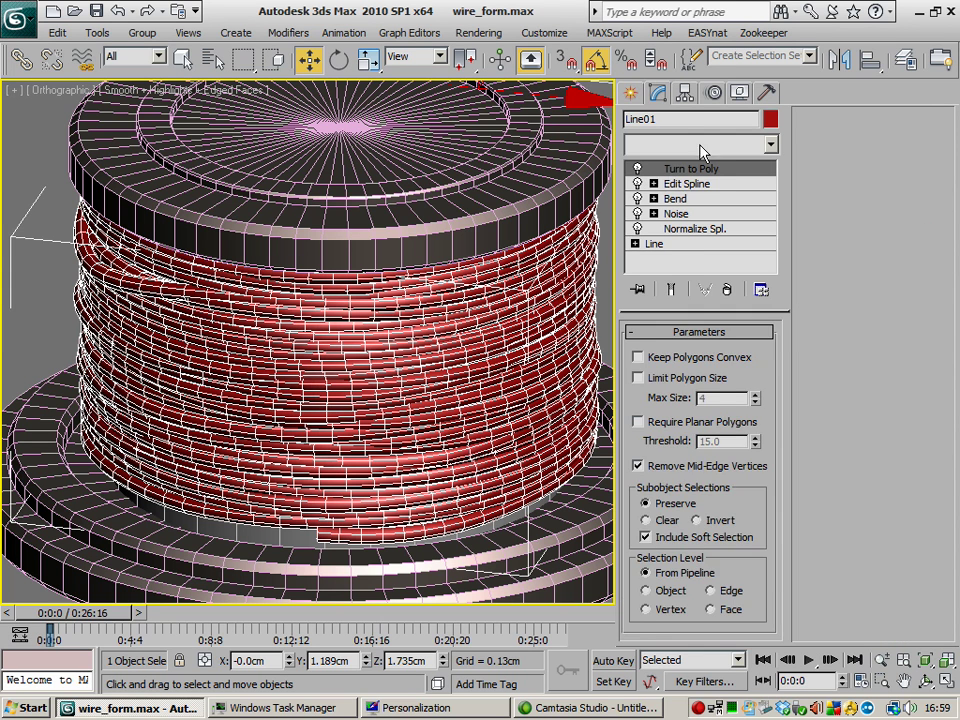
click(692, 145)
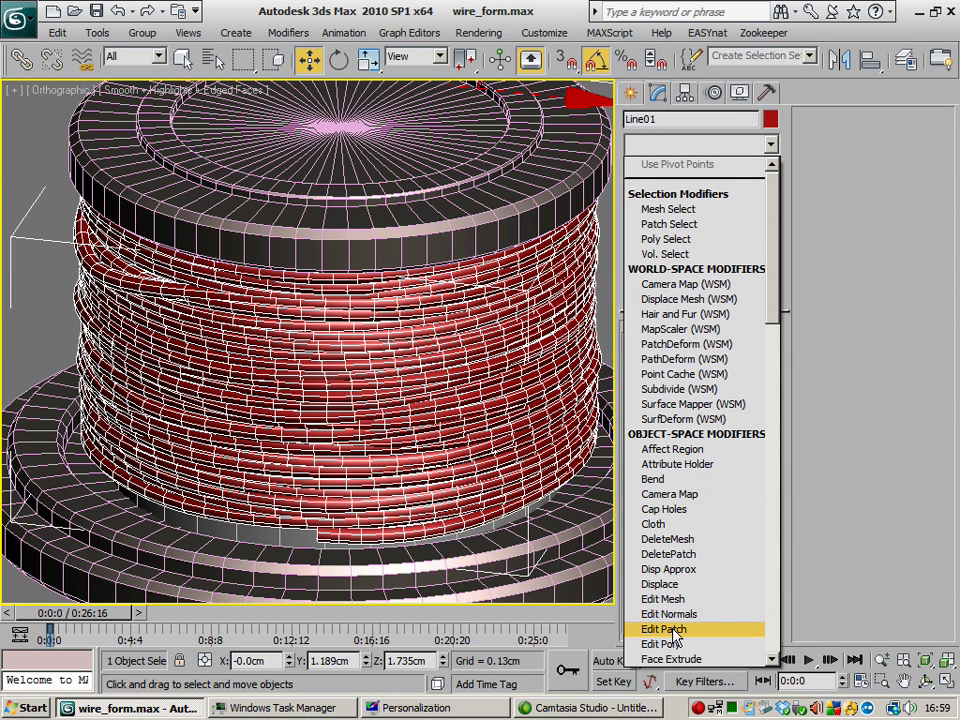
click(808, 441)
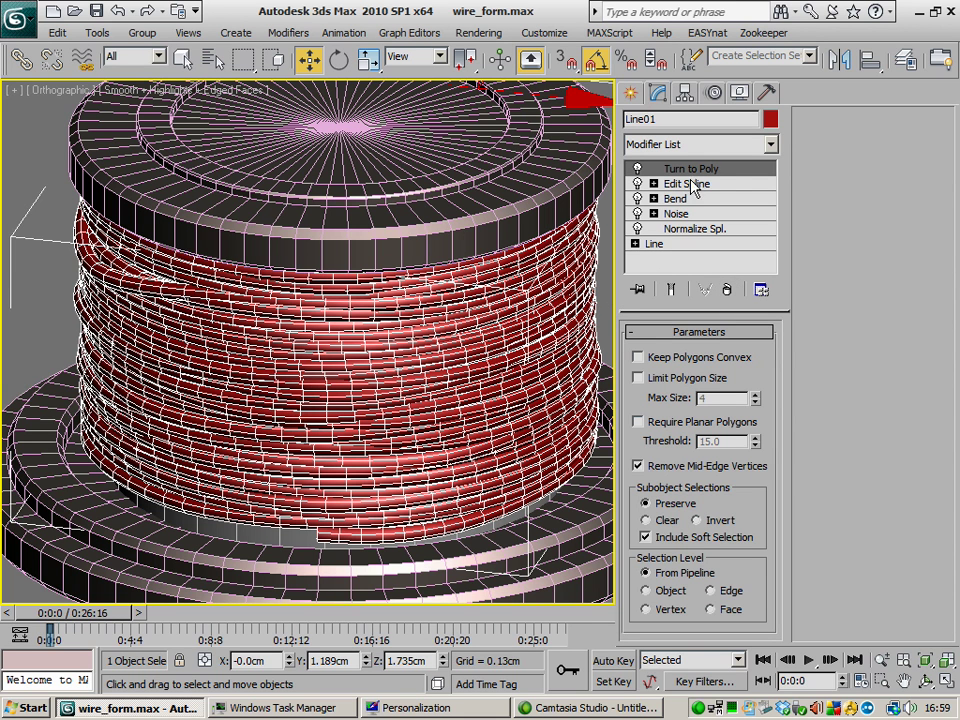
Step: Look through the modifiers available above Turn to Poly, and delete the Edit Spline modifier from the wire's stack
middle_drag(312, 377, 324, 379)
click(700, 144)
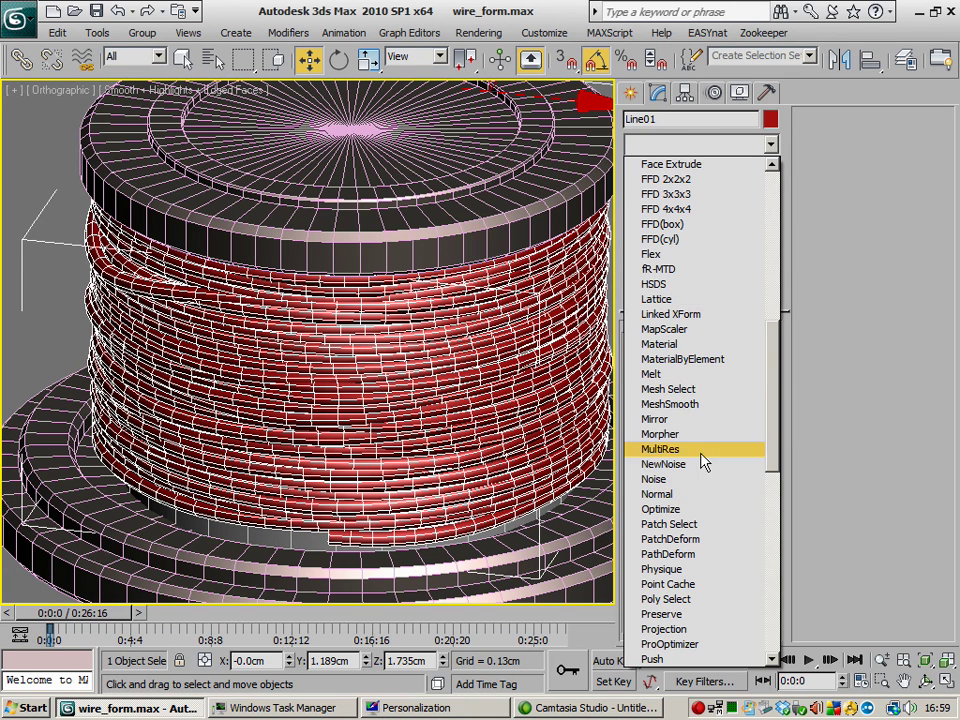
click(835, 477)
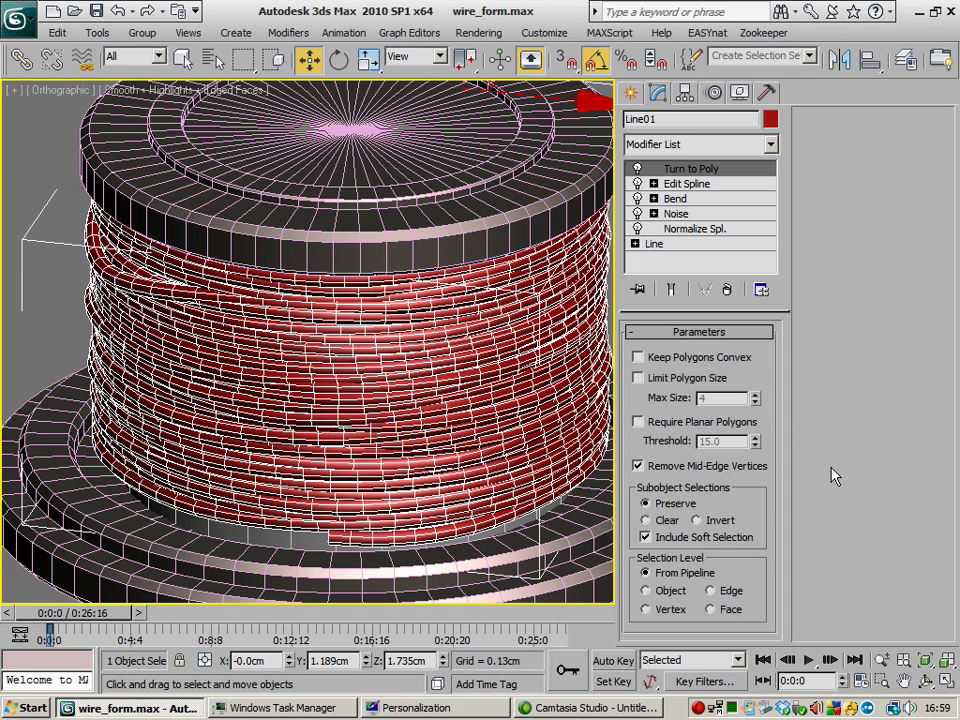
click(688, 184)
middle_drag(286, 298, 246, 283)
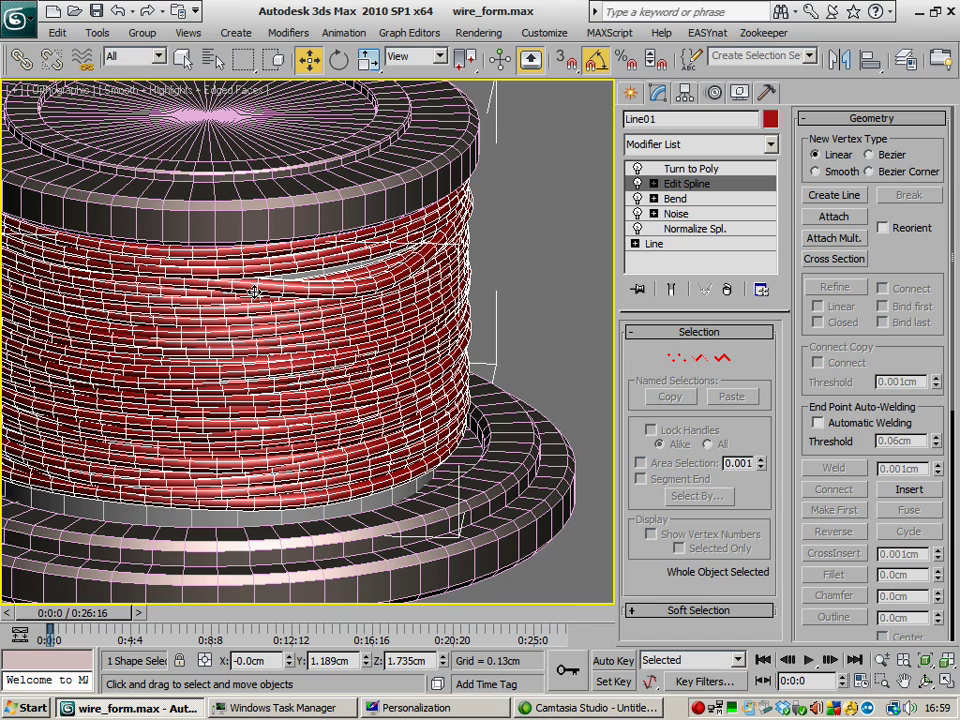
click(728, 289)
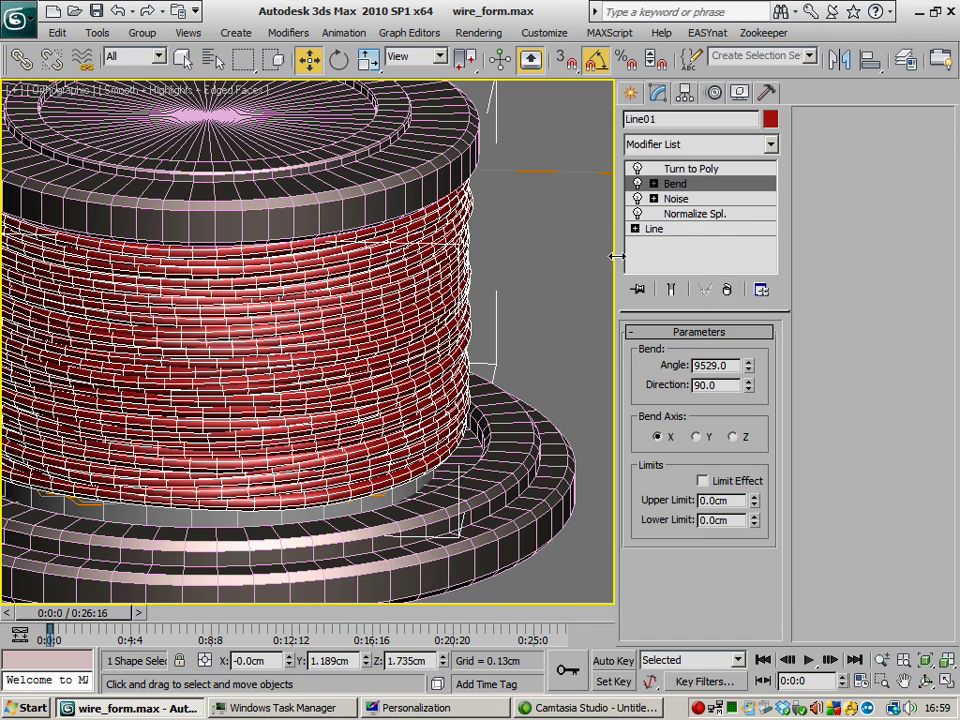
Step: Examine the wire's windings around the whole spool at the Bend level, and hide the edged faces
alt+middle_drag(352, 299, 291, 323)
mouse_move(352, 322)
middle_down()
mouse_move(465, 307)
mouse_move(339, 324)
middle_up()
scroll(465, 307, down, 3)
middle_drag(431, 317, 368, 247)
scroll(301, 307, down, 4)
scroll(346, 265, up, 3)
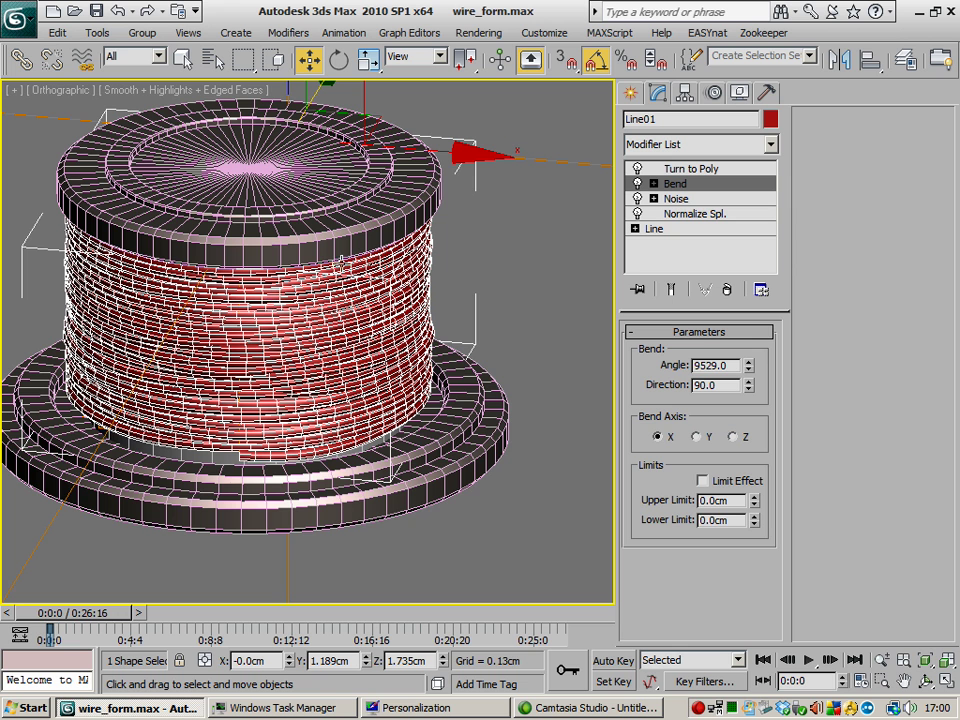
middle_drag(216, 302, 221, 317)
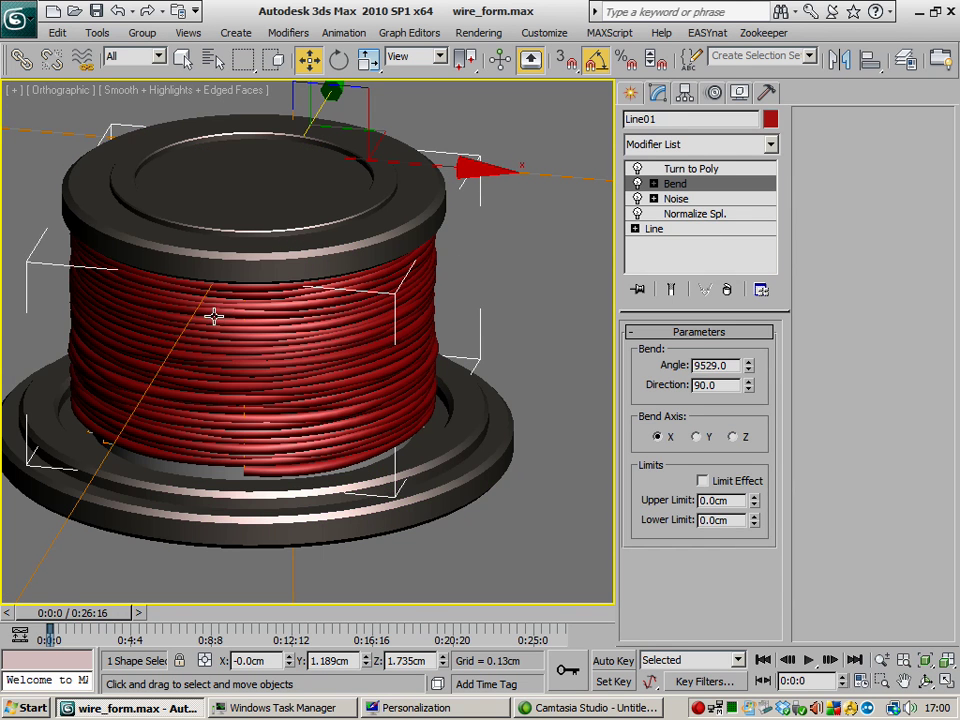
Step: Enter a shorter segment length for Normalize Spline and check the windings from the Bend level
click(696, 214)
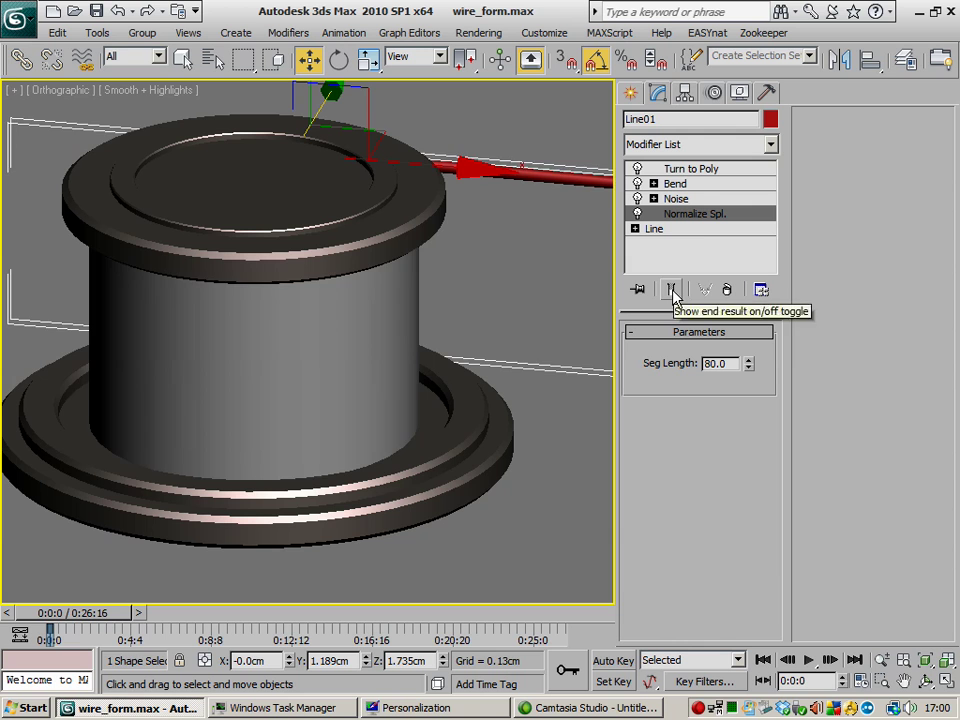
double_click(714, 363)
text(0)
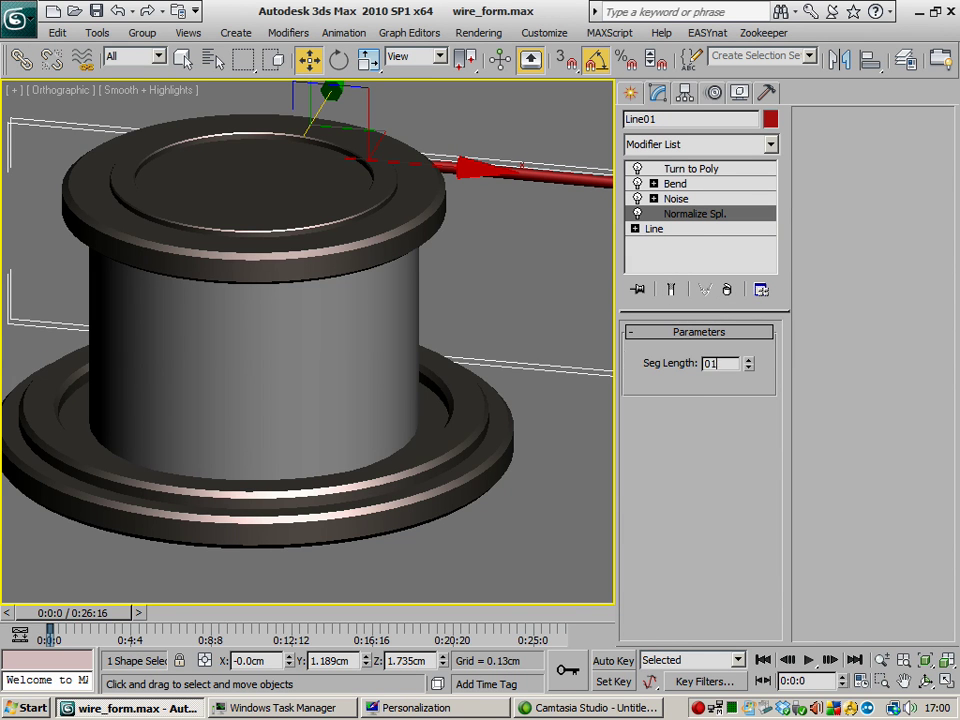
click(680, 185)
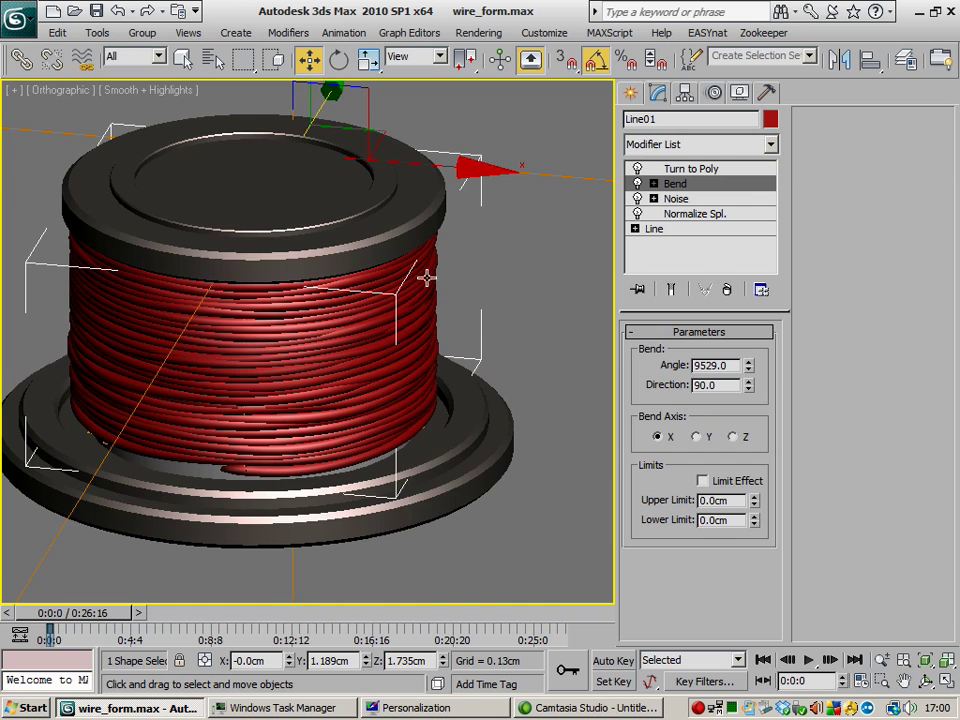
middle_drag(381, 293, 362, 309)
scroll(362, 309, up, 2)
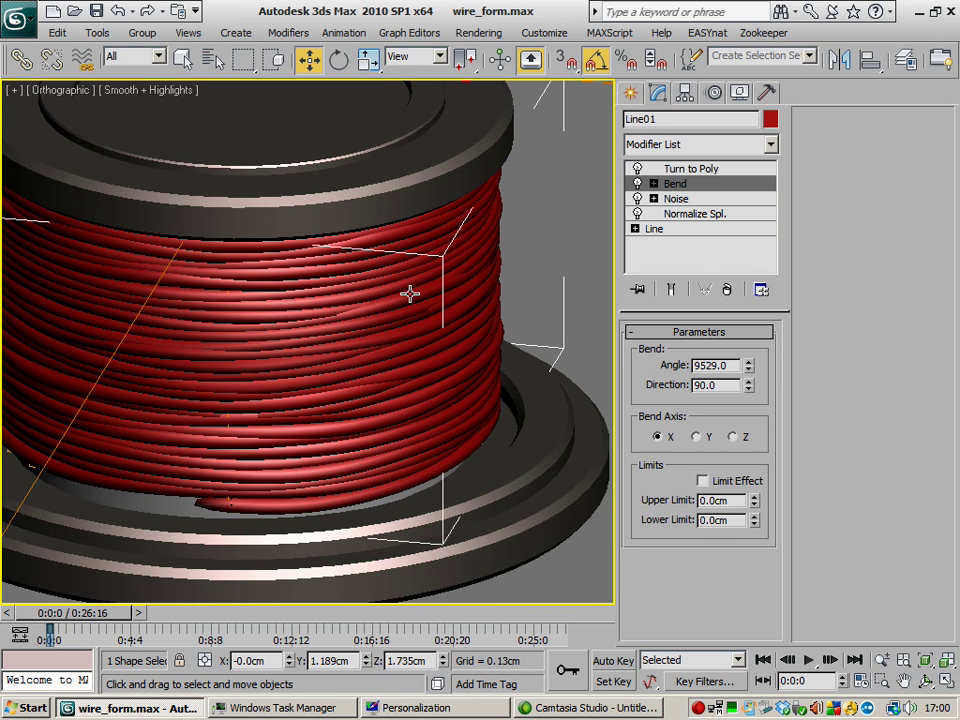
middle_drag(221, 297, 245, 307)
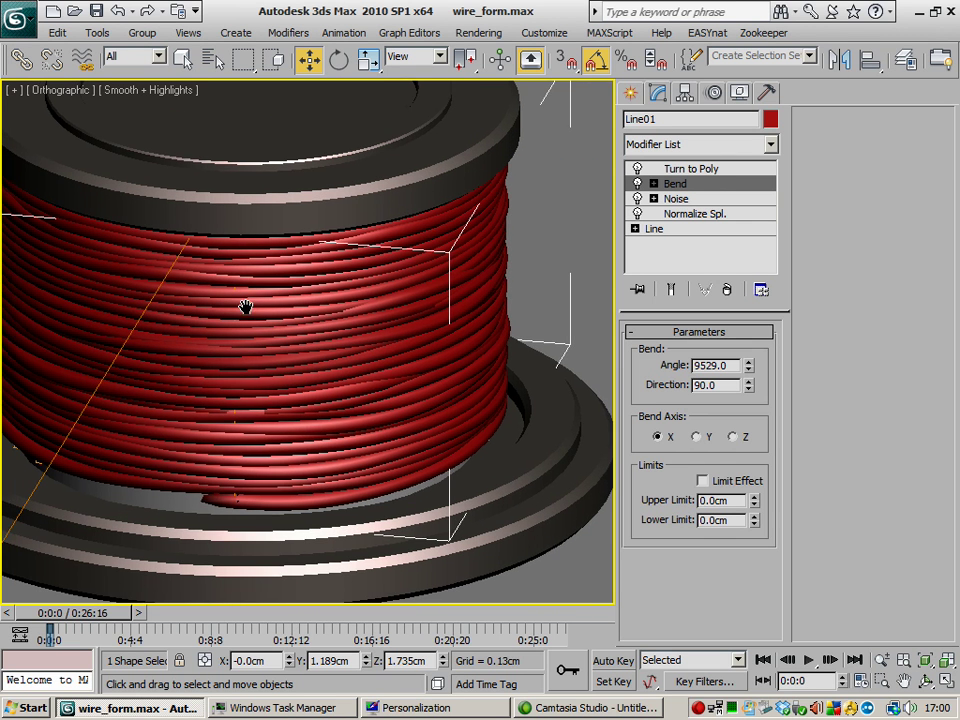
Step: Enable Fractal in the Noise modifier with the end result shown, and display edged faces to inspect the wire's mesh
click(705, 200)
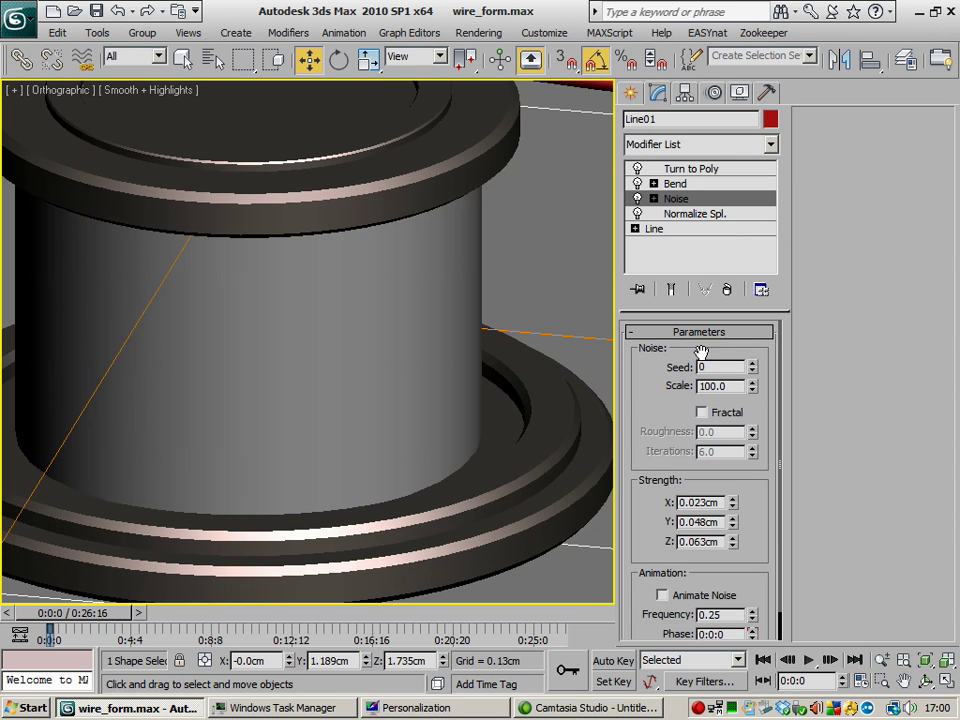
click(670, 290)
click(716, 414)
alt+middle_drag(266, 334, 359, 342)
scroll(385, 345, up, 2)
scroll(429, 349, up, 2)
mouse_move(429, 349)
middle_down()
mouse_move(373, 364)
mouse_move(284, 366)
mouse_move(369, 373)
mouse_move(390, 332)
middle_up()
key(F4)
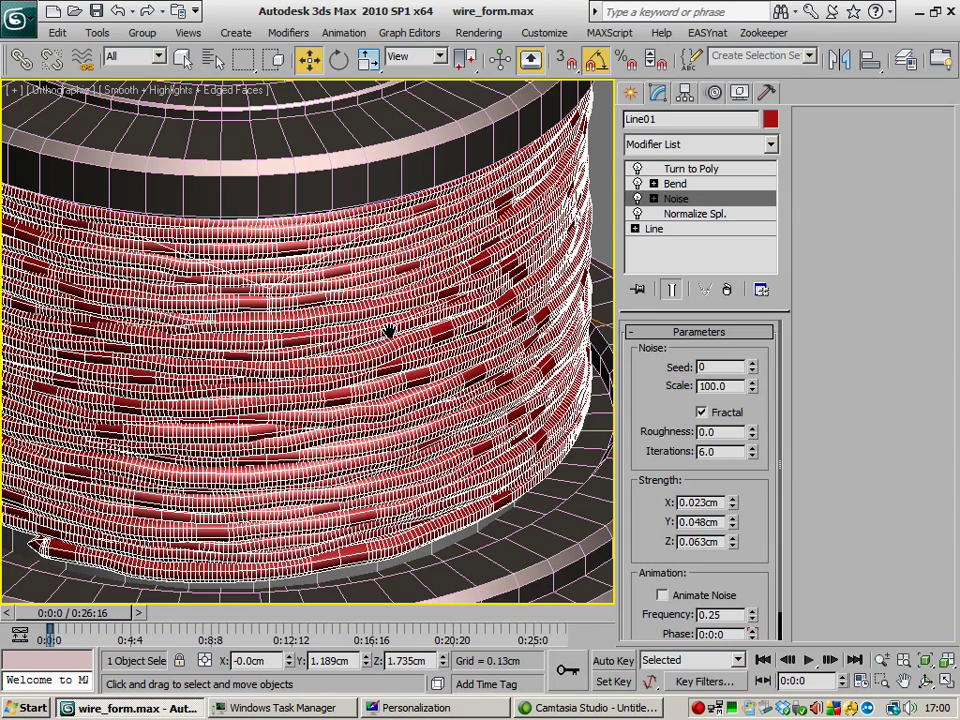
Step: Show the end result from the Line level and set the wire's interpolation steps to 3
click(705, 230)
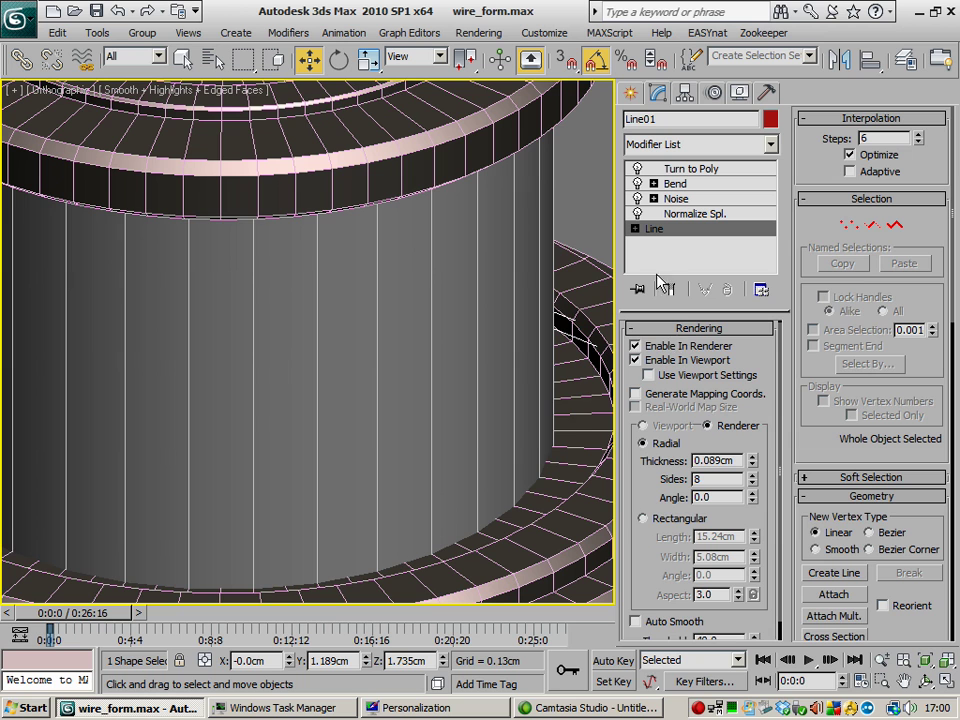
click(671, 289)
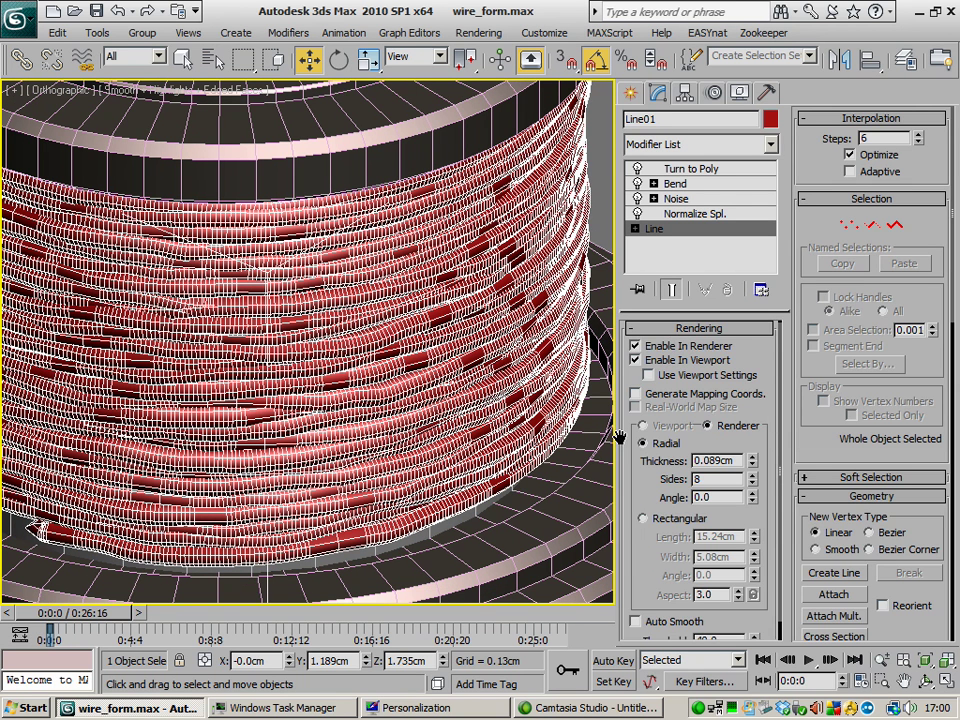
drag(617, 437, 660, 416)
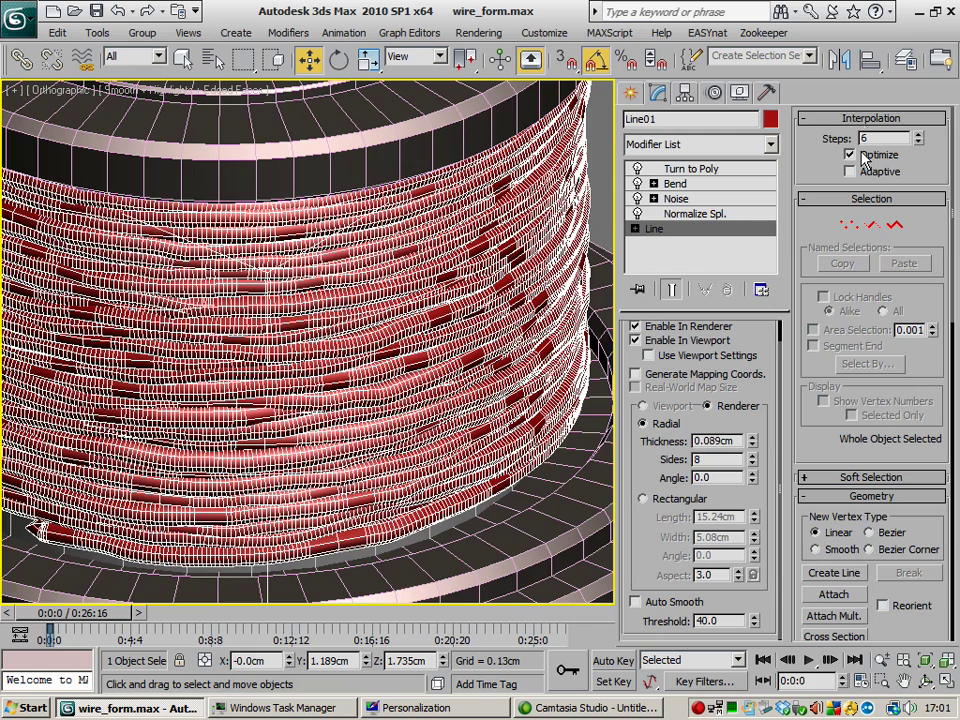
scroll(289, 368, up, 2)
scroll(289, 368, up, 2)
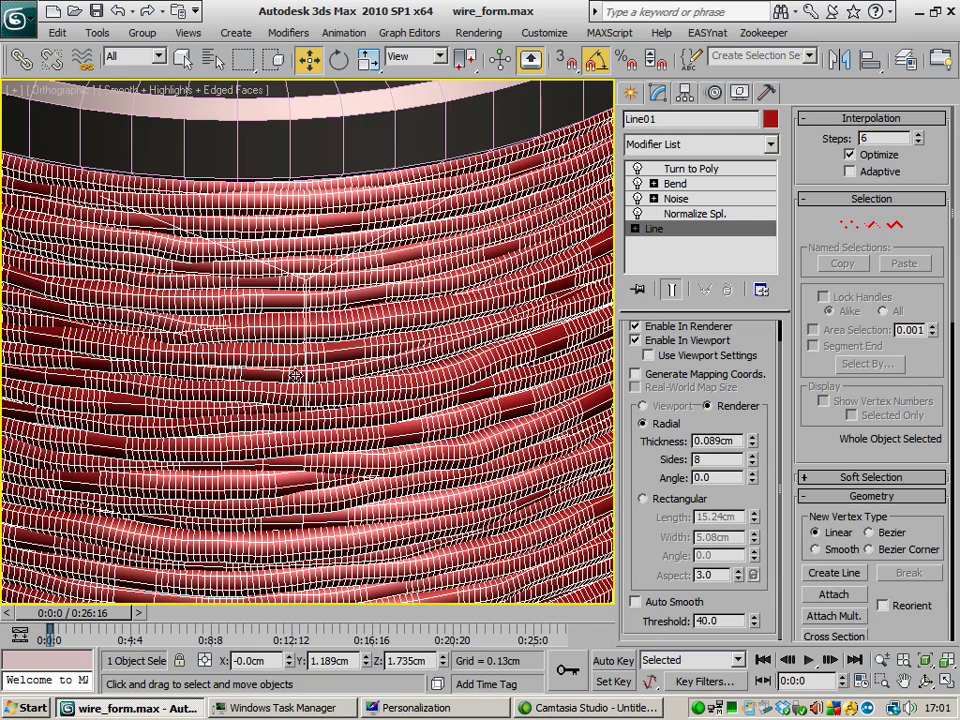
middle_drag(197, 331, 236, 294)
middle_drag(321, 281, 404, 303)
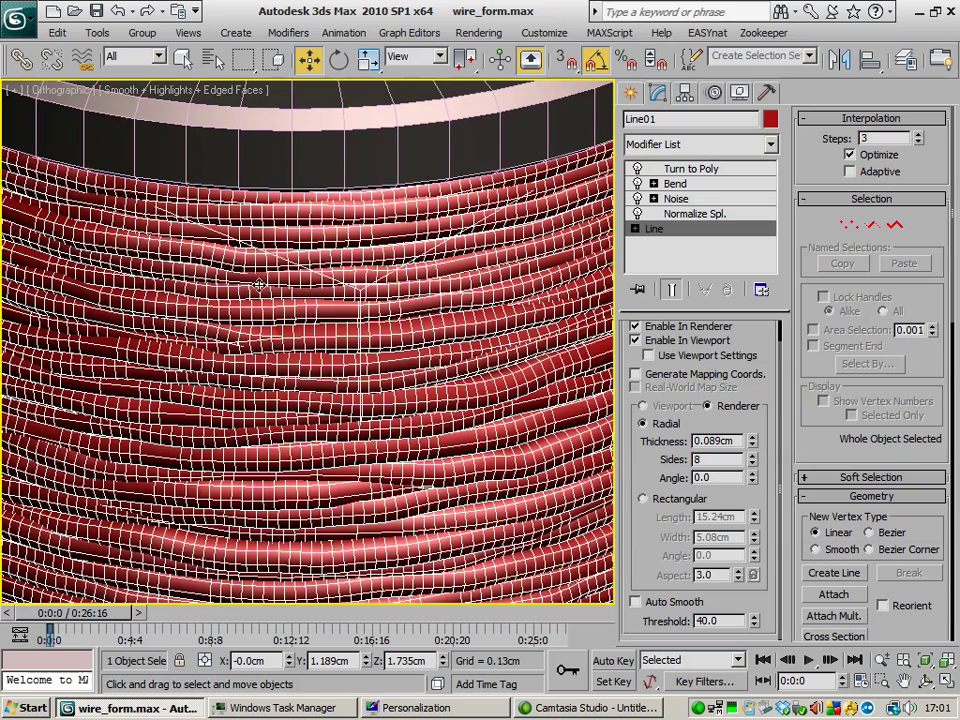
Step: Hide the edged faces and set the line's interpolation steps back to 6
key(F4)
middle_drag(414, 300, 373, 324)
drag(879, 139, 835, 138)
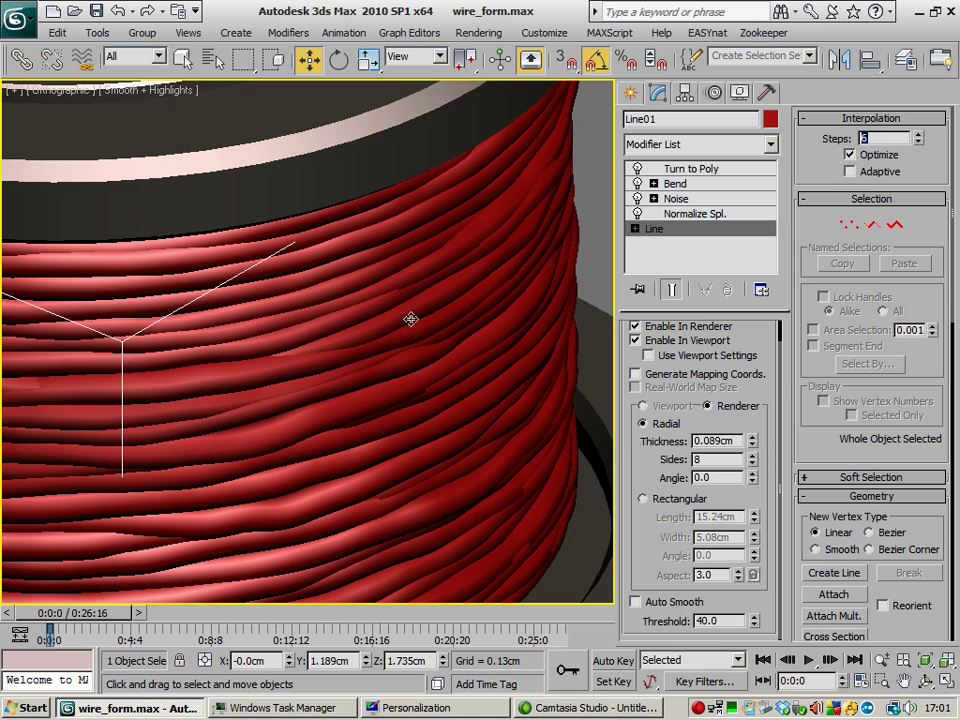
middle_drag(435, 297, 366, 347)
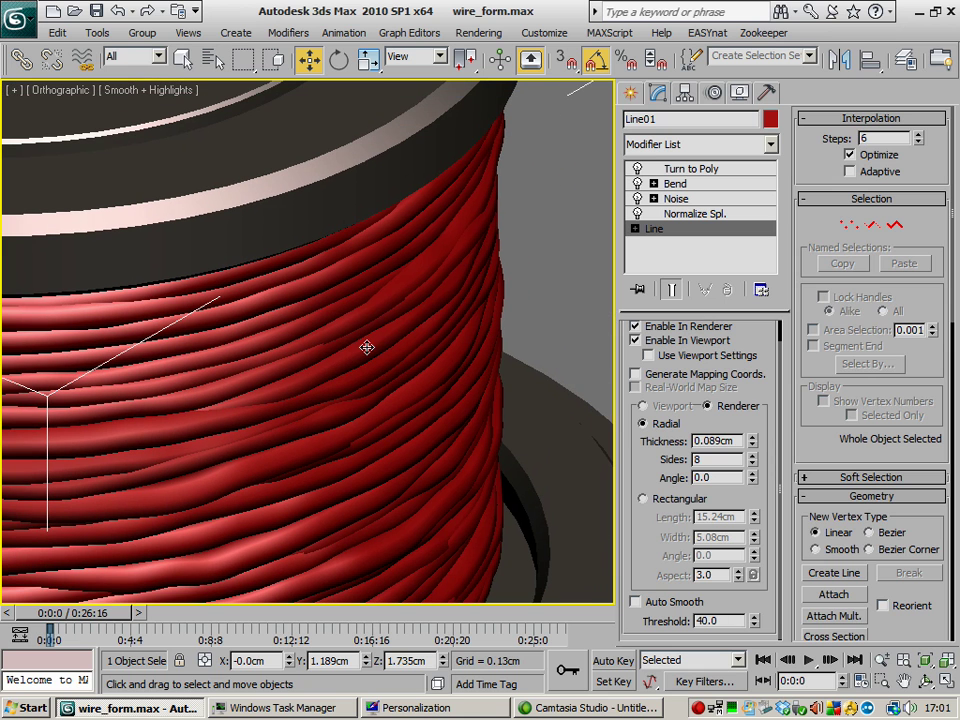
Step: Enable Adaptive interpolation for the line and display edged faces to inspect the windings
click(871, 174)
mouse_move(298, 328)
middle_down()
mouse_move(412, 268)
mouse_move(428, 298)
mouse_move(425, 317)
middle_up()
key(F4)
scroll(428, 317, down, 2)
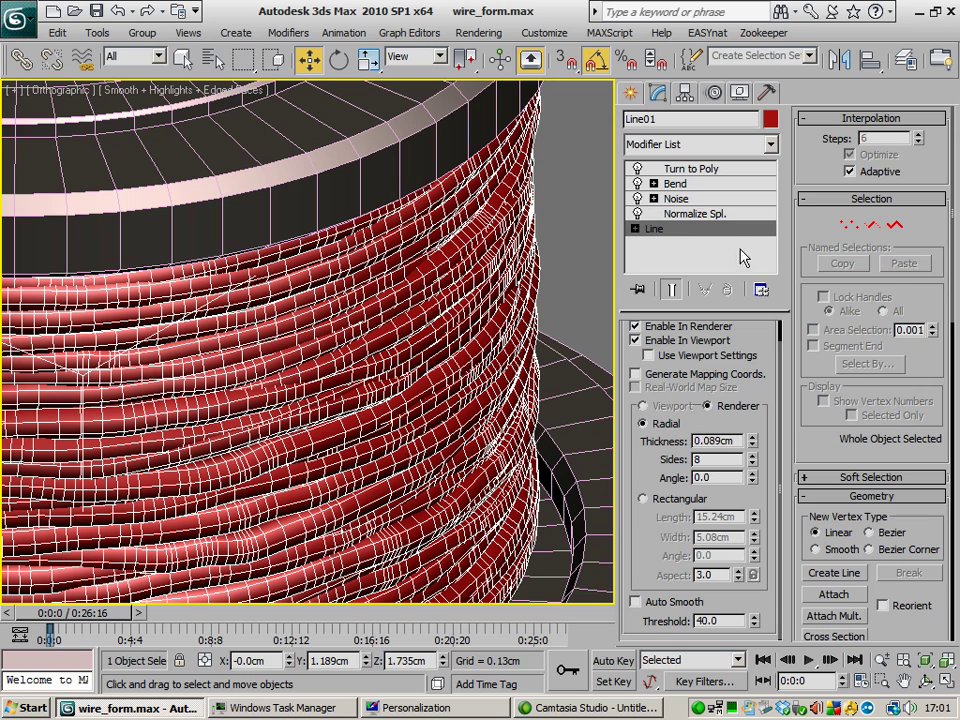
Step: Increase the Noise modifier's Z strength to 0.144 cm and inspect the windings up close
click(680, 198)
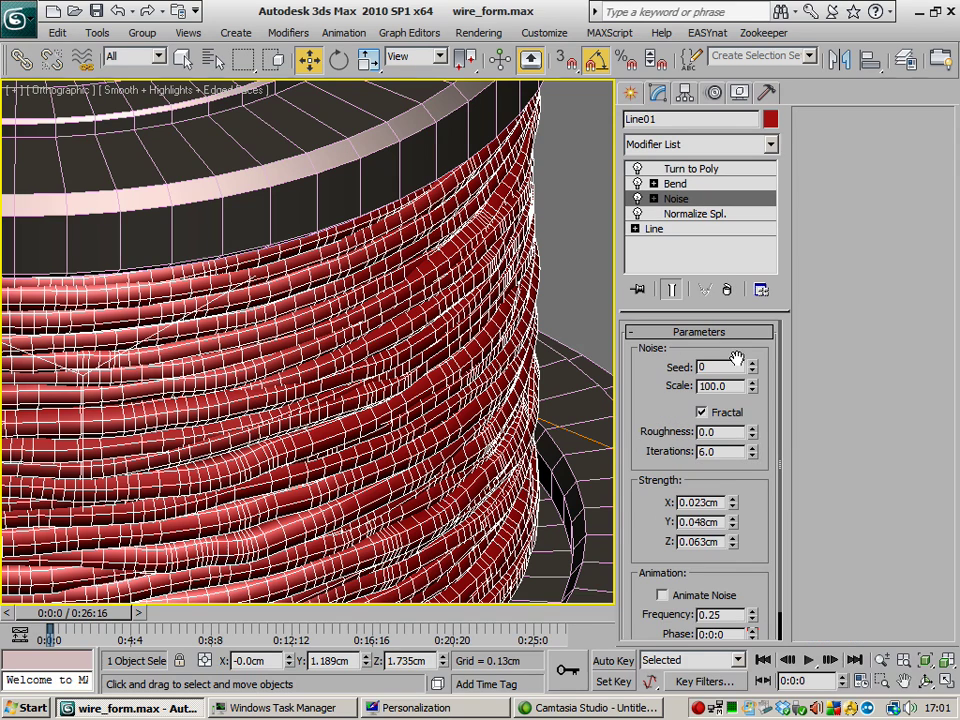
drag(734, 541, 718, 411)
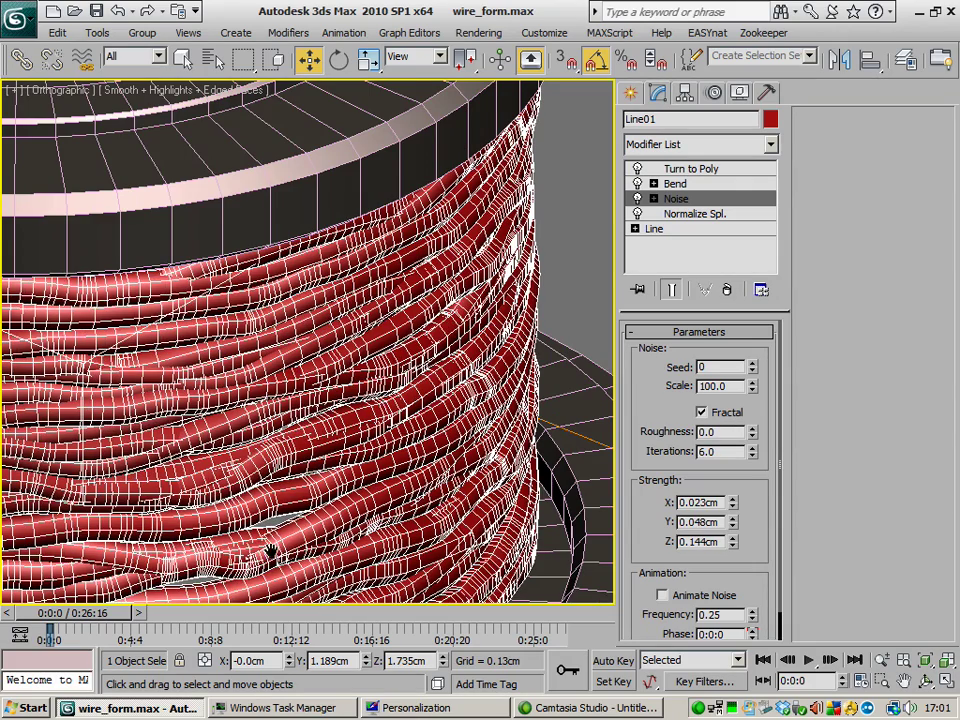
scroll(365, 390, up, 10)
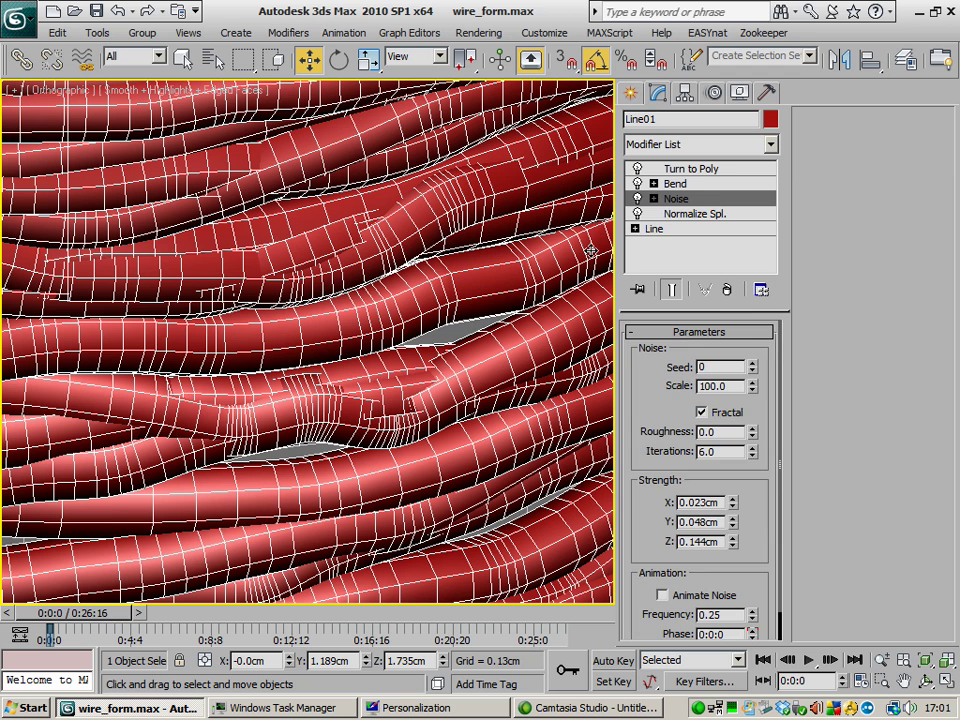
Step: Set the wire's radial rendering sides to 16 at the Line level and inspect the rounder strands
click(677, 229)
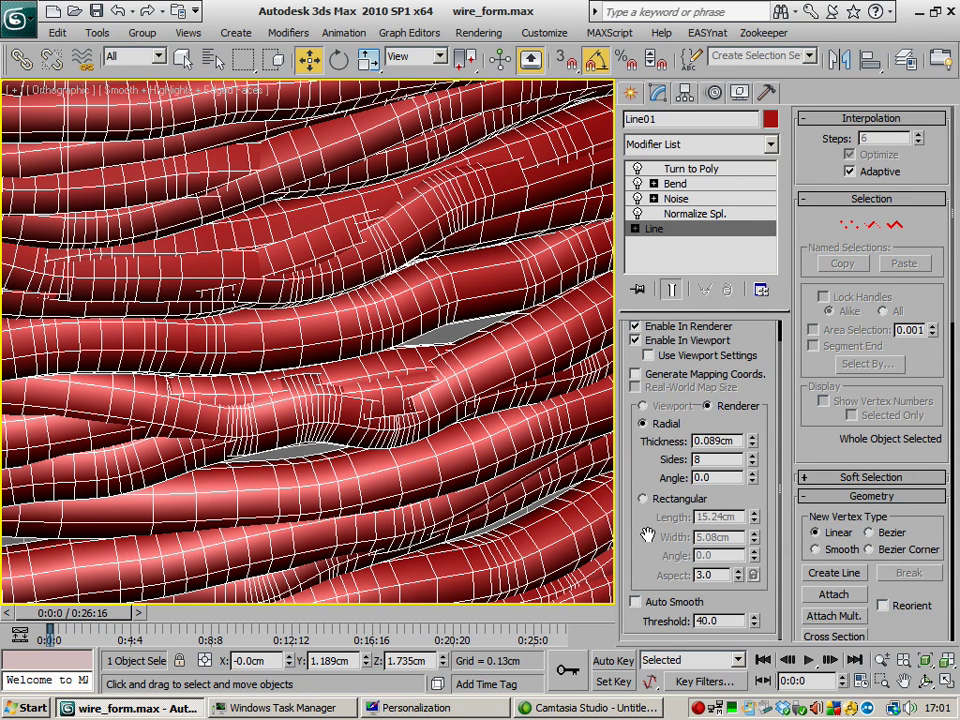
drag(704, 461, 627, 456)
text(16)
key(Return)
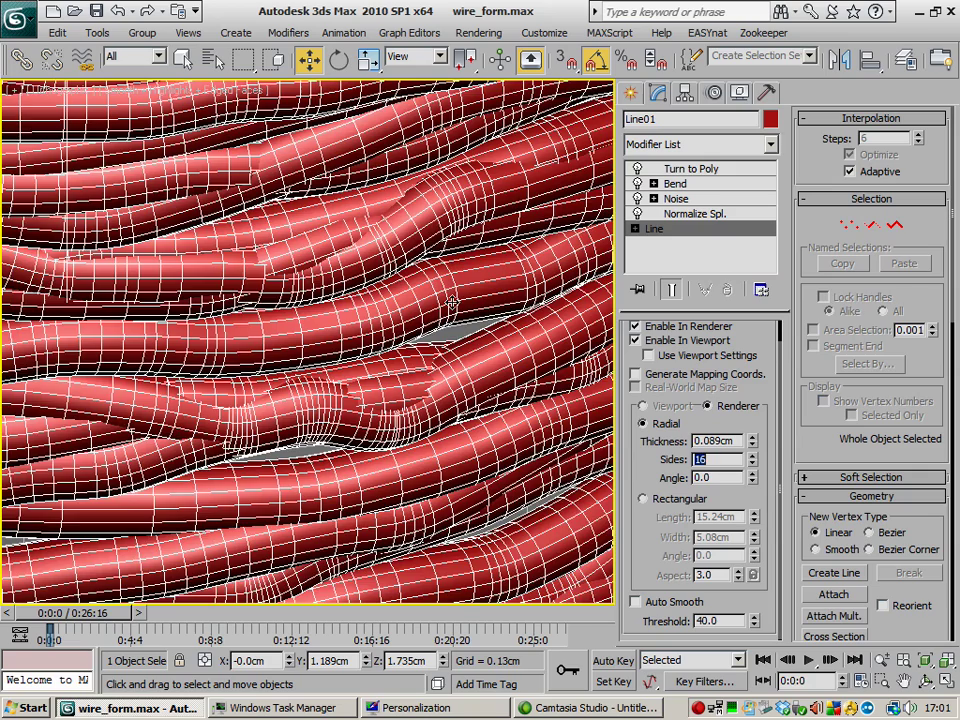
scroll(332, 379, down, 1)
alt+middle_drag(332, 379, 306, 370)
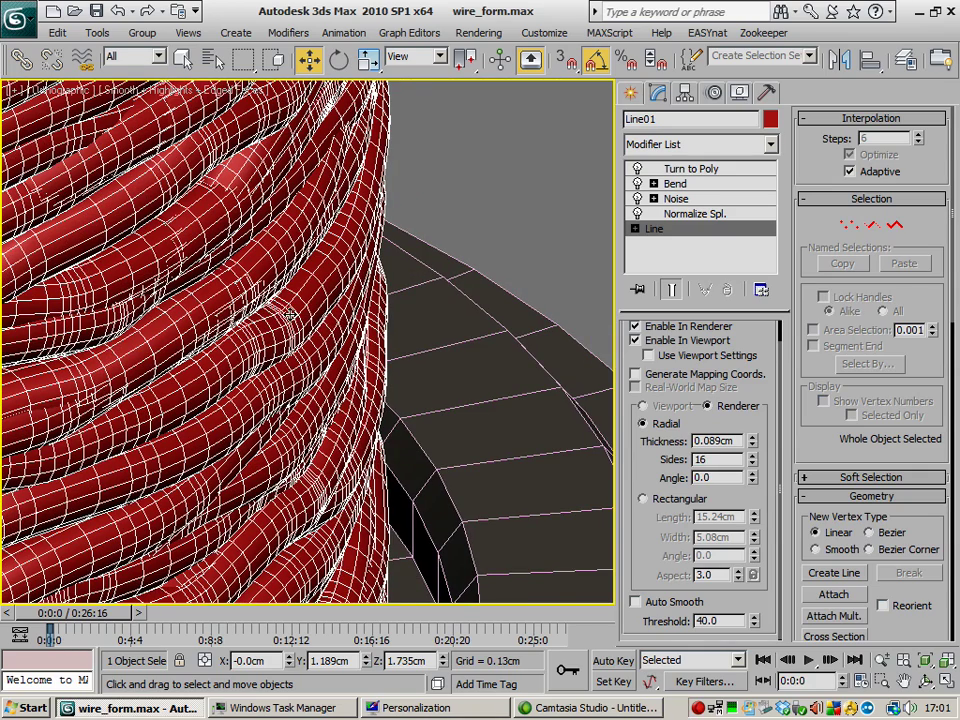
alt+middle_drag(289, 316, 442, 182)
Step: Set the Noise modifier's scale to 50 and check the effect on the whole spool
click(676, 198)
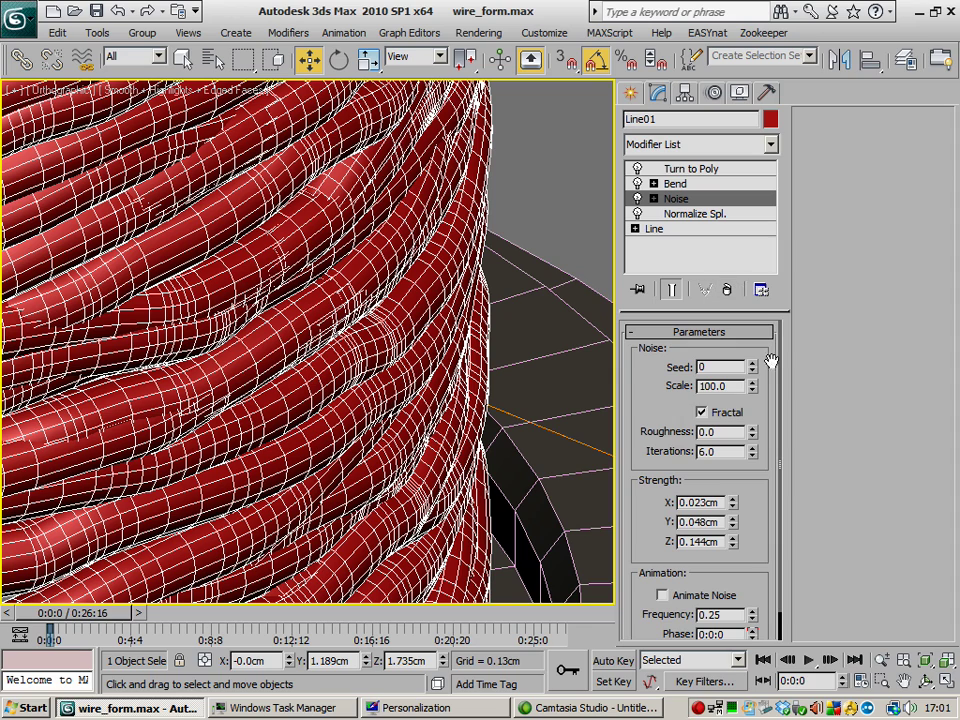
drag(729, 386, 626, 375)
text(50)
key(Return)
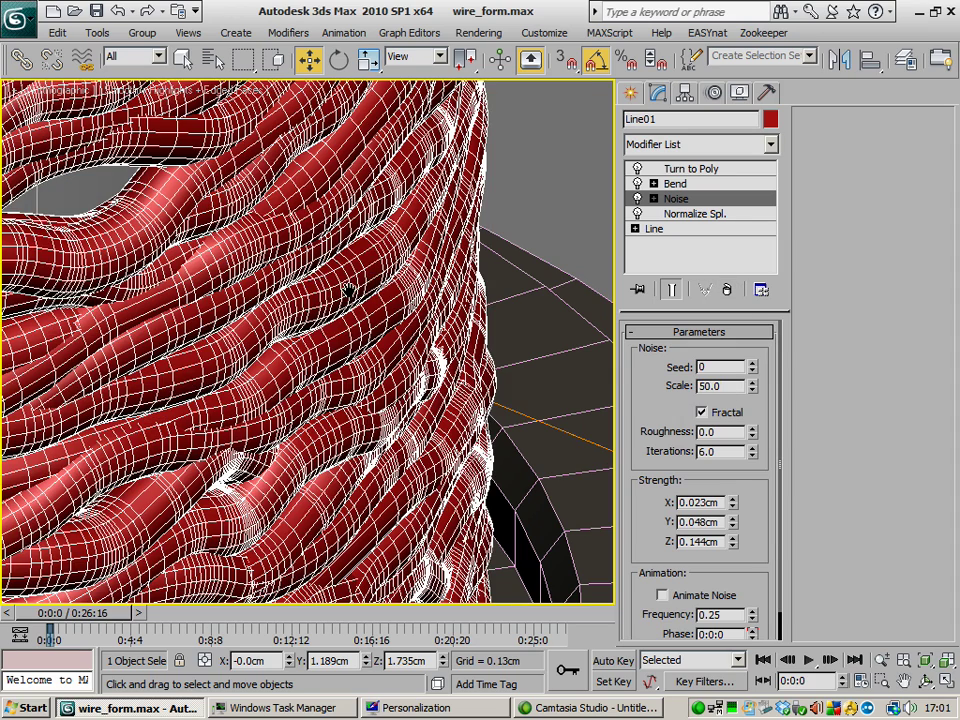
alt+middle_drag(348, 290, 482, 200)
scroll(482, 200, down, 6)
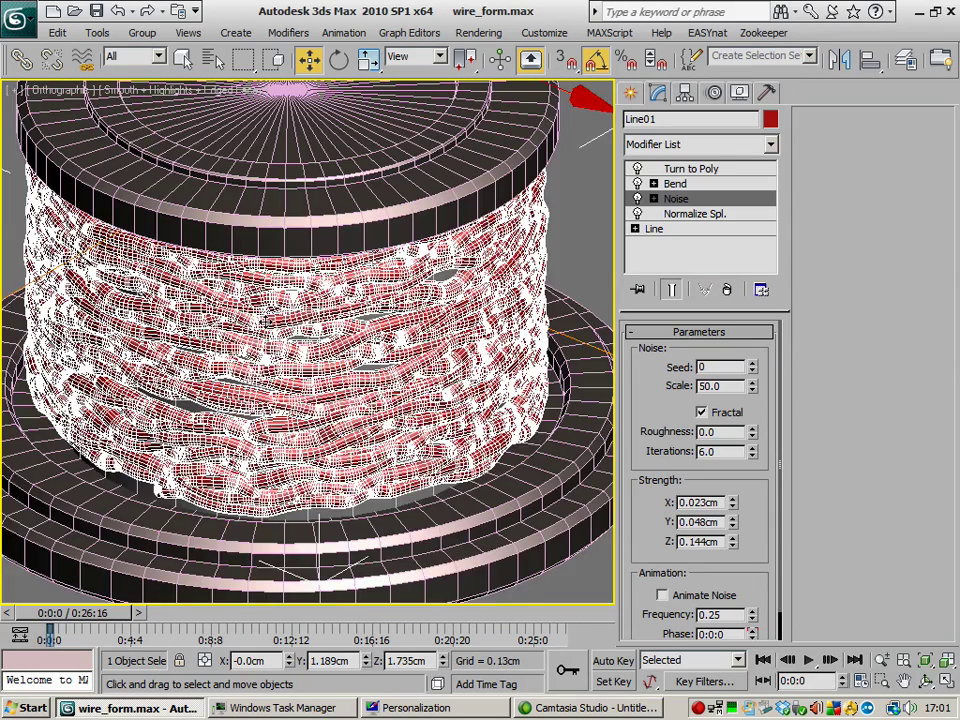
Step: Hide the edged faces and set the Noise modifier's Z strength to 0.05 cm
mouse_move(265, 320)
alt+middle_down()
mouse_move(309, 294)
mouse_move(305, 302)
mouse_move(364, 321)
mouse_move(448, 281)
mouse_move(296, 299)
alt+middle_up()
alt+middle_drag(213, 290, 156, 294)
text(0.05)
key(Return)
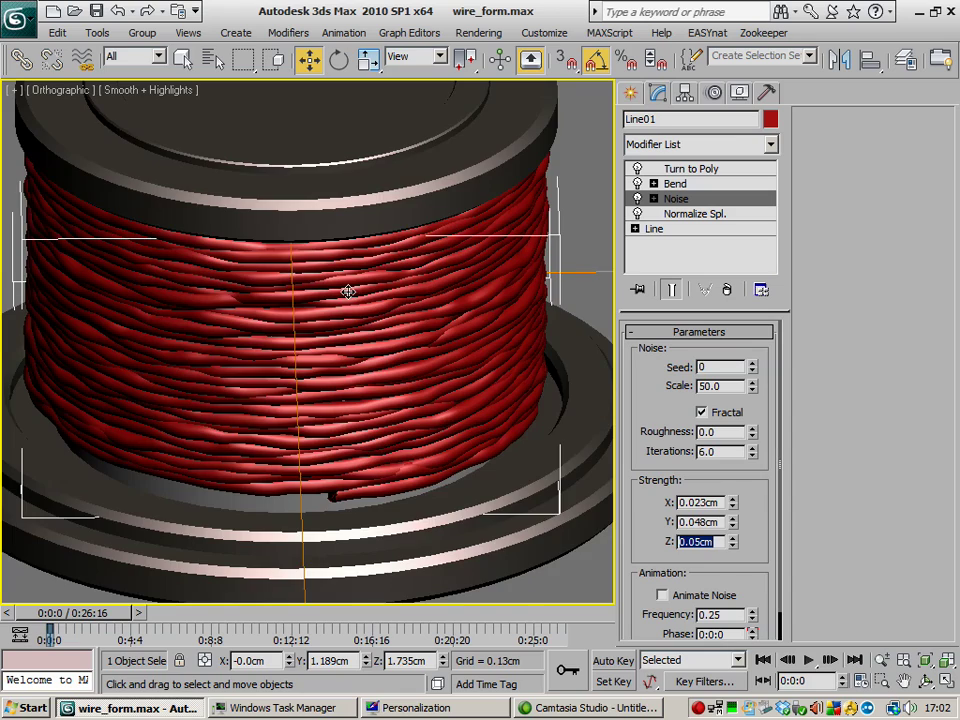
Step: Set the Noise modifier's fractal iterations to 2 and inspect the windings from several sides
alt+middle_drag(276, 339, 495, 319)
alt+middle_drag(289, 321, 383, 375)
text(2)
key(Return)
alt+middle_drag(340, 382, 185, 368)
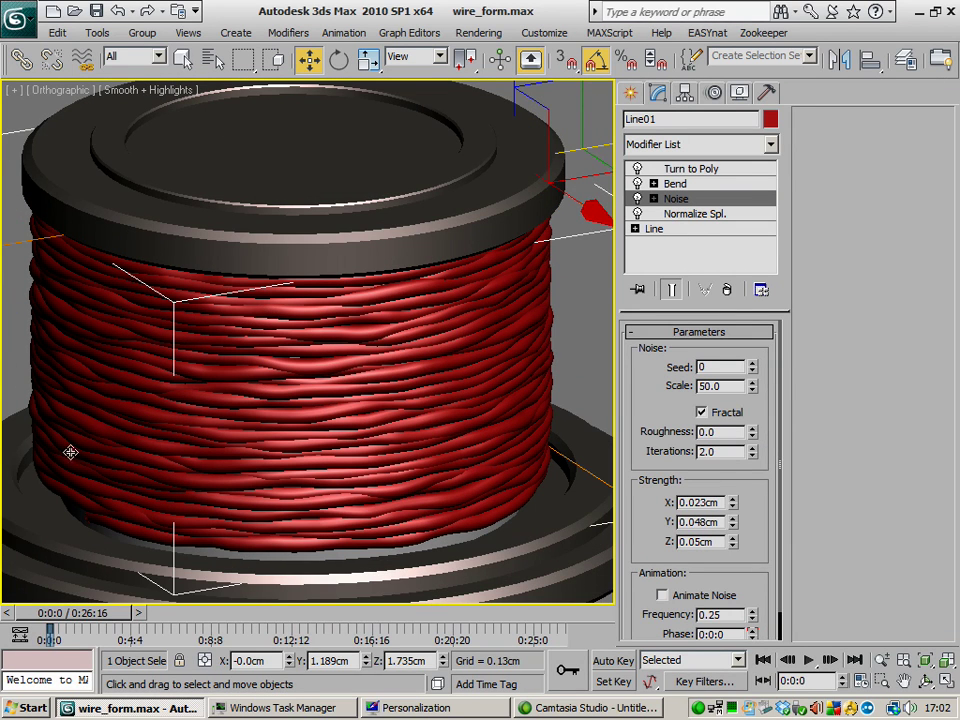
alt+middle_drag(316, 426, 450, 371)
Step: Turn off the Bend modifier from the Line level and examine the straight noisy wire in the Front view
click(703, 231)
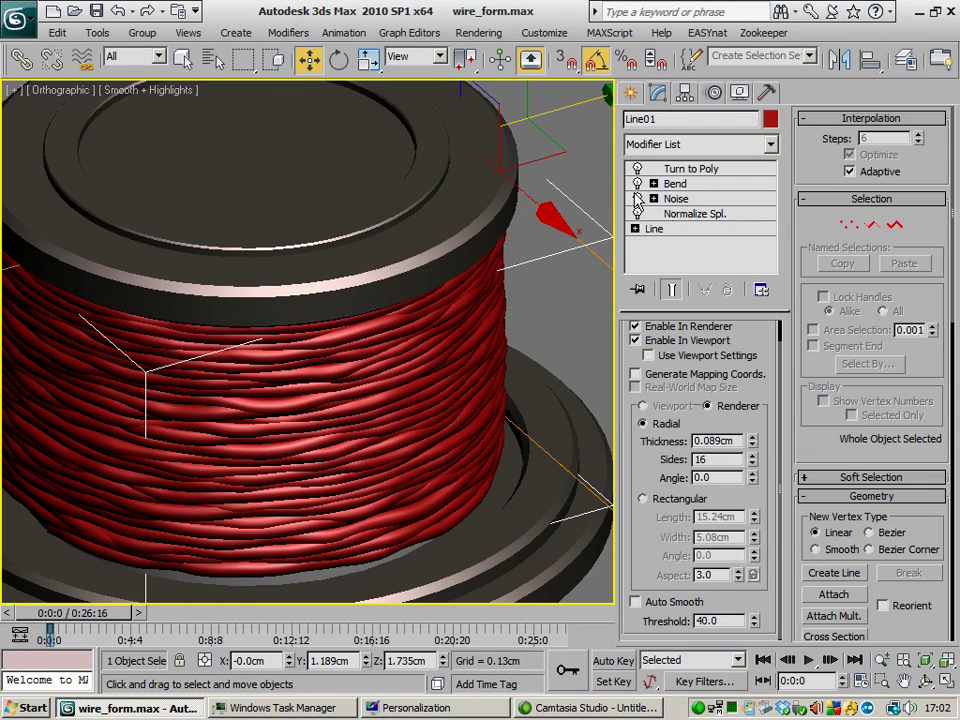
middle_drag(441, 326, 123, 335)
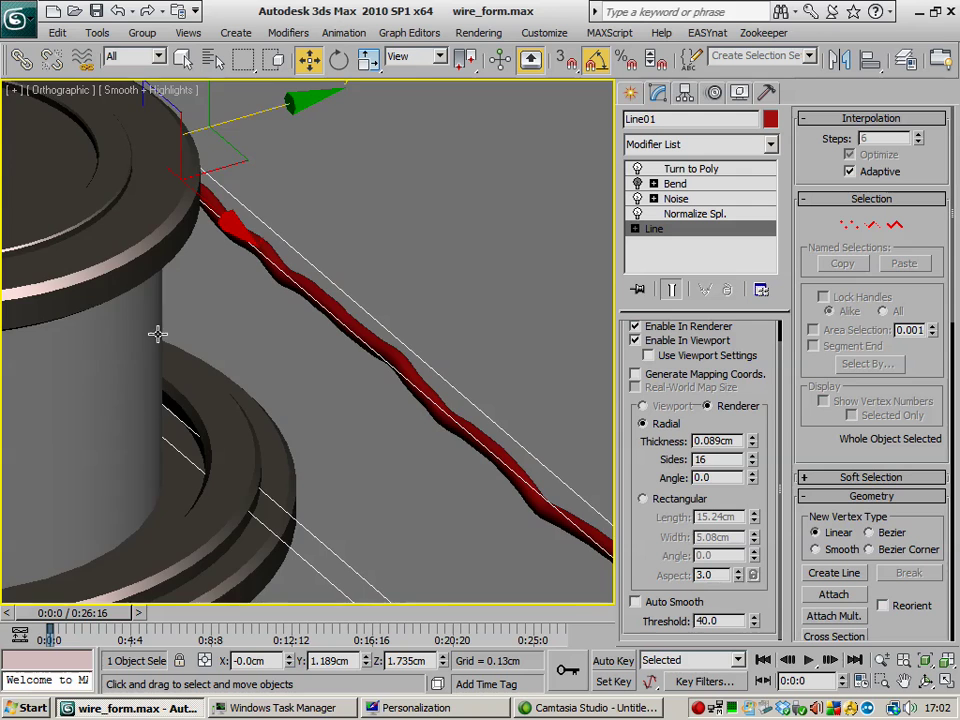
scroll(336, 391, down, 4)
alt+middle_drag(336, 391, 51, 531)
key(f)
middle_drag(376, 304, 116, 298)
middle_drag(435, 314, 474, 348)
scroll(365, 338, down, 3)
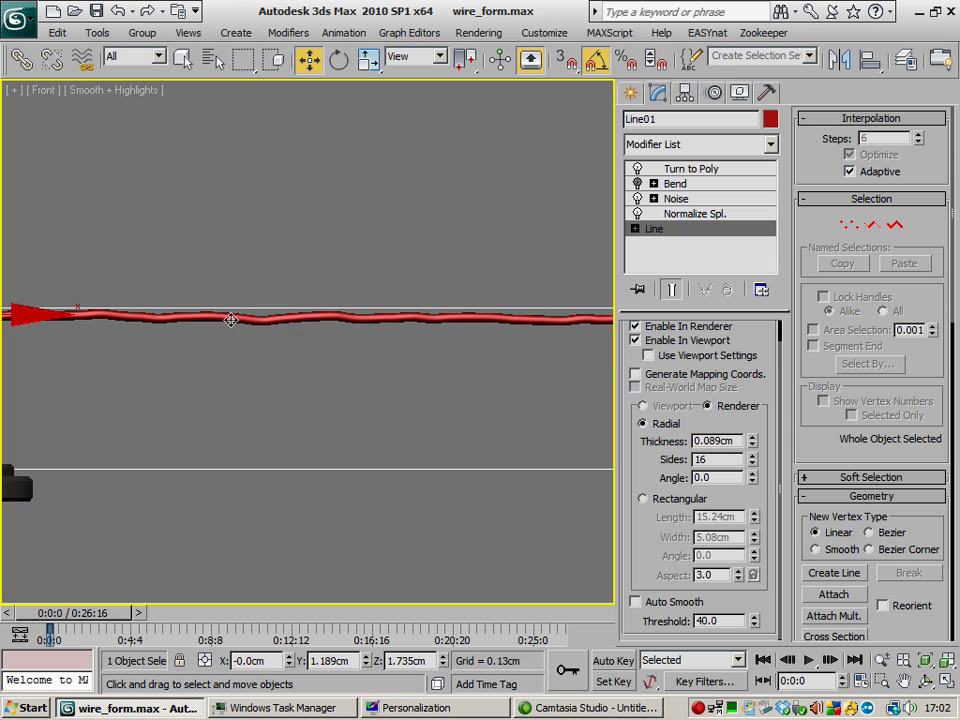
Step: Follow the straight noisy wire along its length in the Front view and examine how its waviness varies
middle_drag(553, 317, 305, 307)
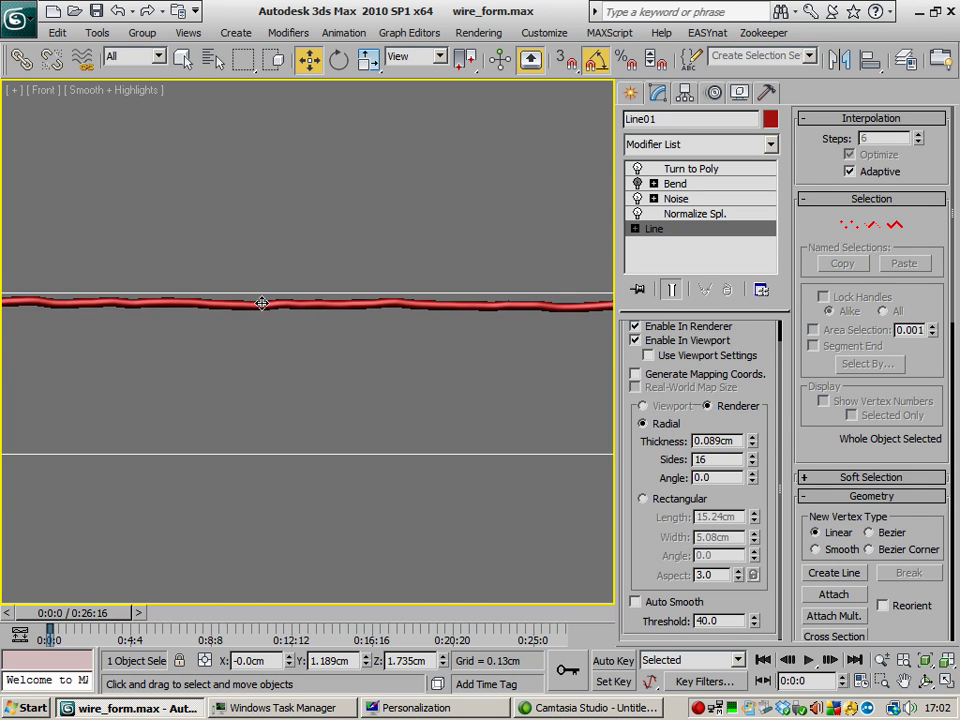
middle_drag(496, 303, 220, 301)
middle_drag(493, 310, 205, 307)
middle_drag(455, 313, 175, 303)
middle_drag(482, 324, 211, 311)
scroll(210, 311, down, 5)
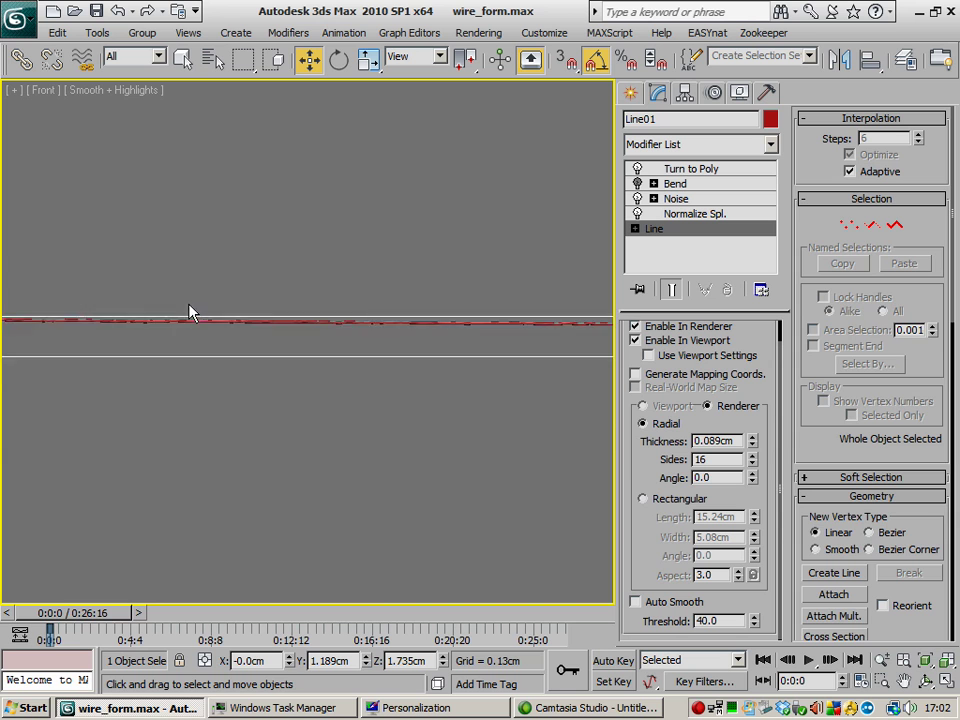
middle_drag(291, 317, 314, 312)
scroll(190, 309, up, 5)
middle_drag(110, 242, 320, 332)
middle_drag(115, 309, 341, 315)
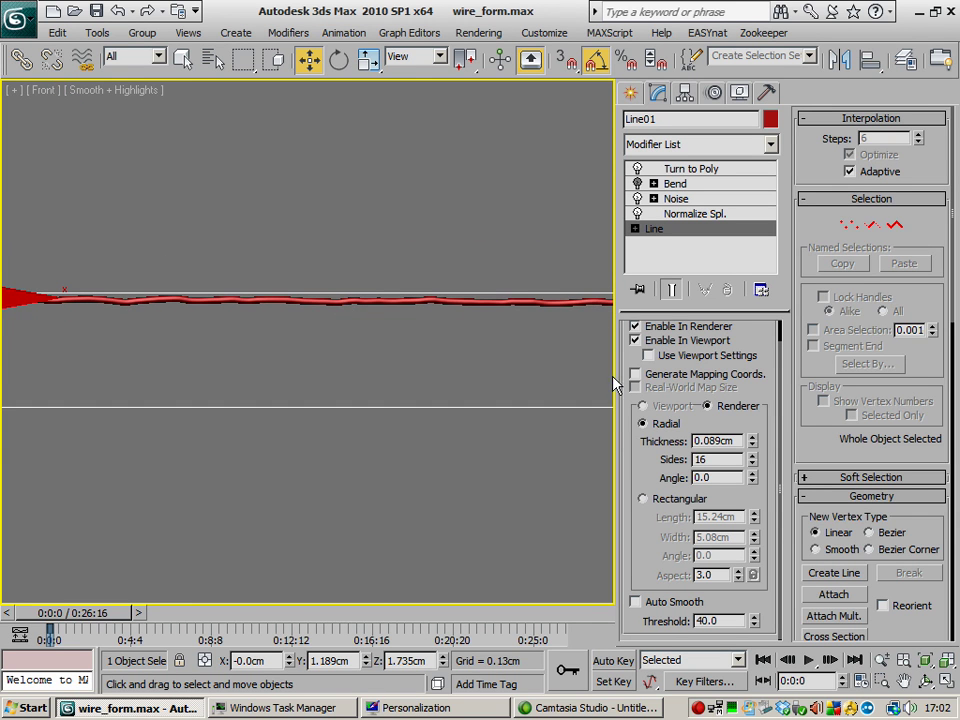
Step: Narrow the command panel to a single column and examine the wire's bumps near the spool at close and wide range
drag(616, 380, 804, 391)
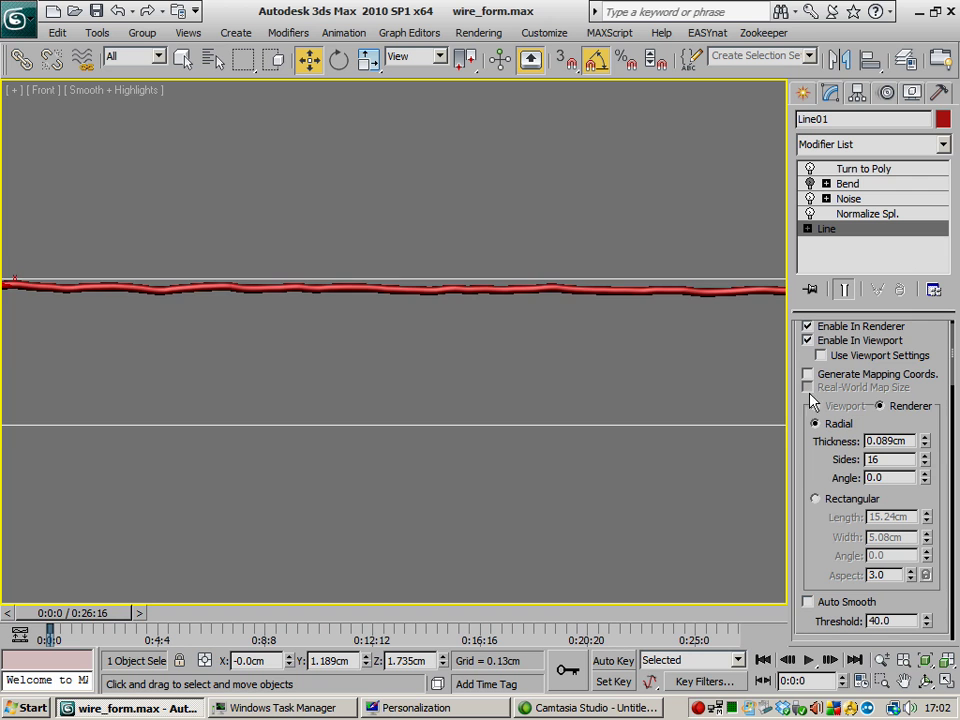
middle_drag(410, 329, 515, 366)
middle_drag(188, 335, 329, 371)
scroll(363, 366, up, 4)
scroll(386, 370, down, 5)
middle_drag(386, 386, 253, 386)
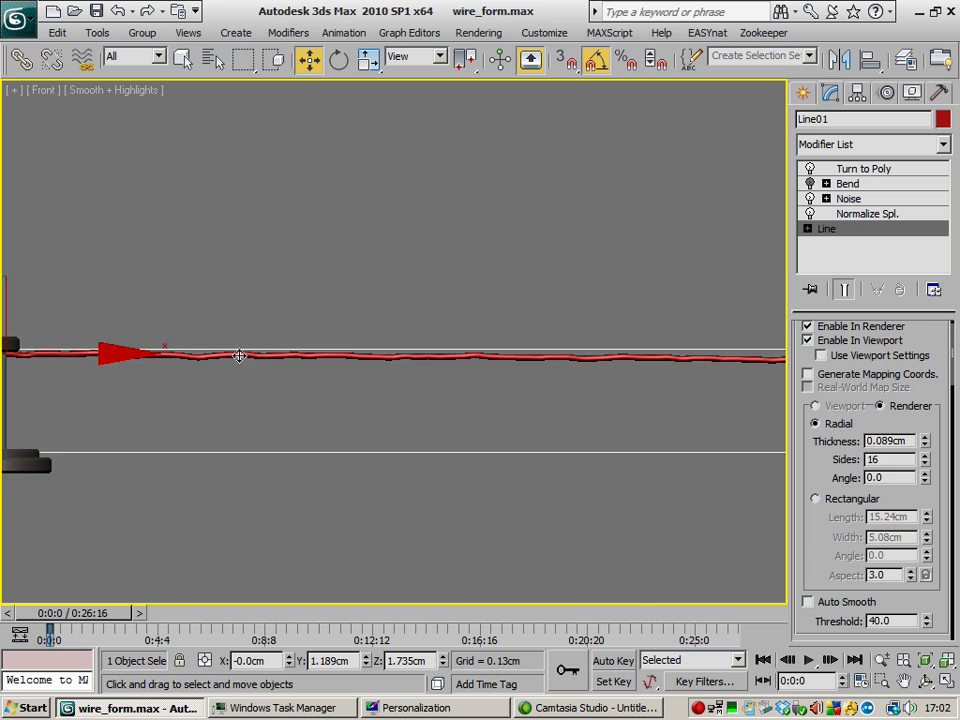
scroll(246, 349, up, 8)
scroll(330, 347, down, 3)
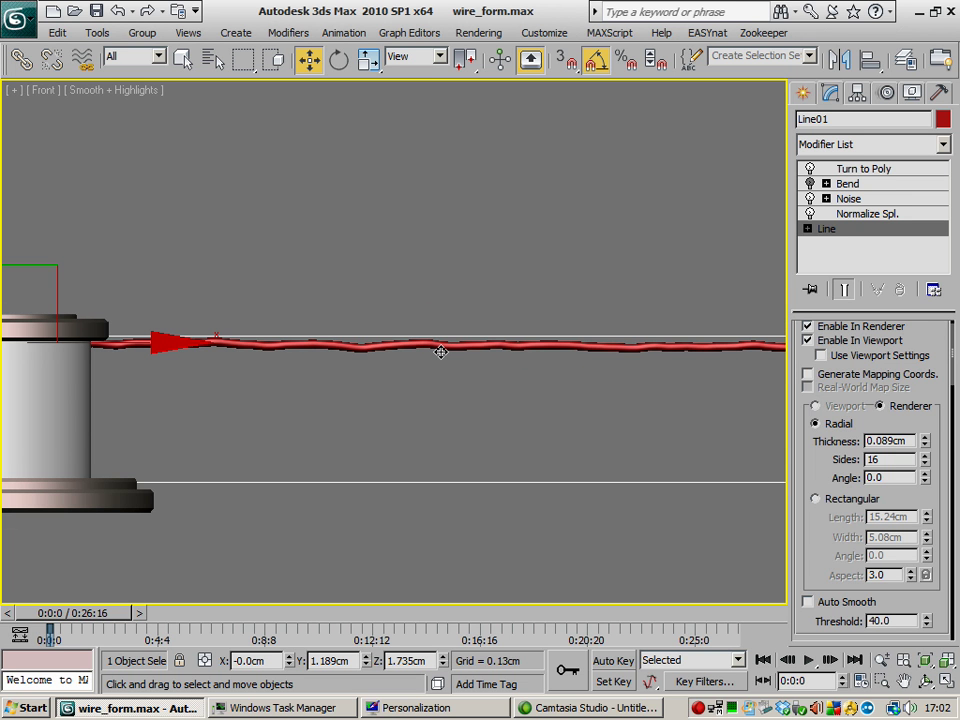
scroll(365, 377, up, 5)
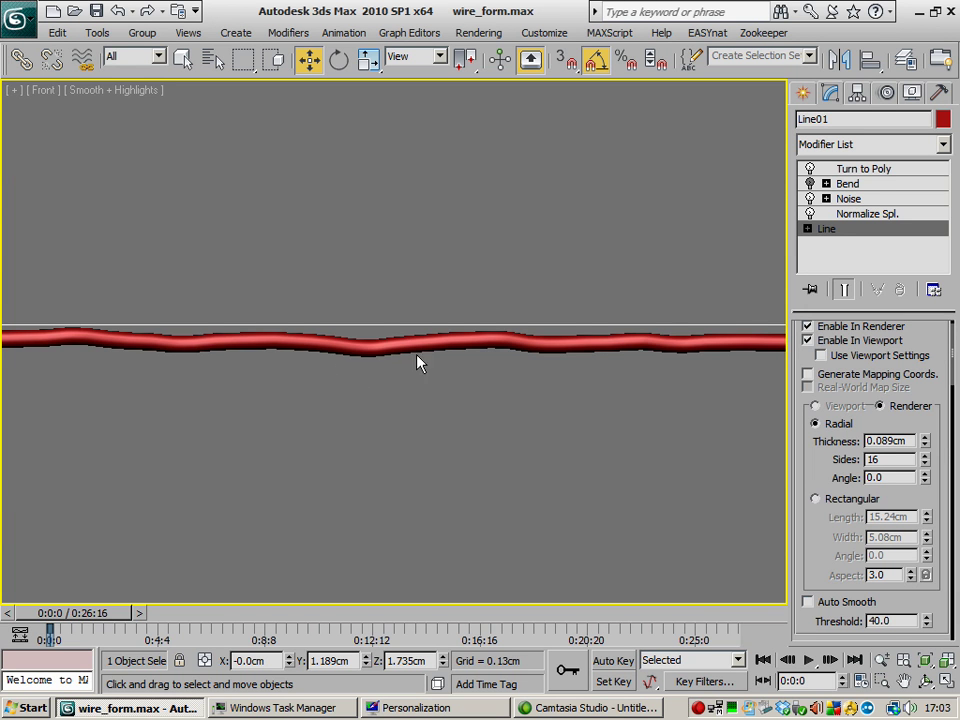
scroll(467, 356, down, 5)
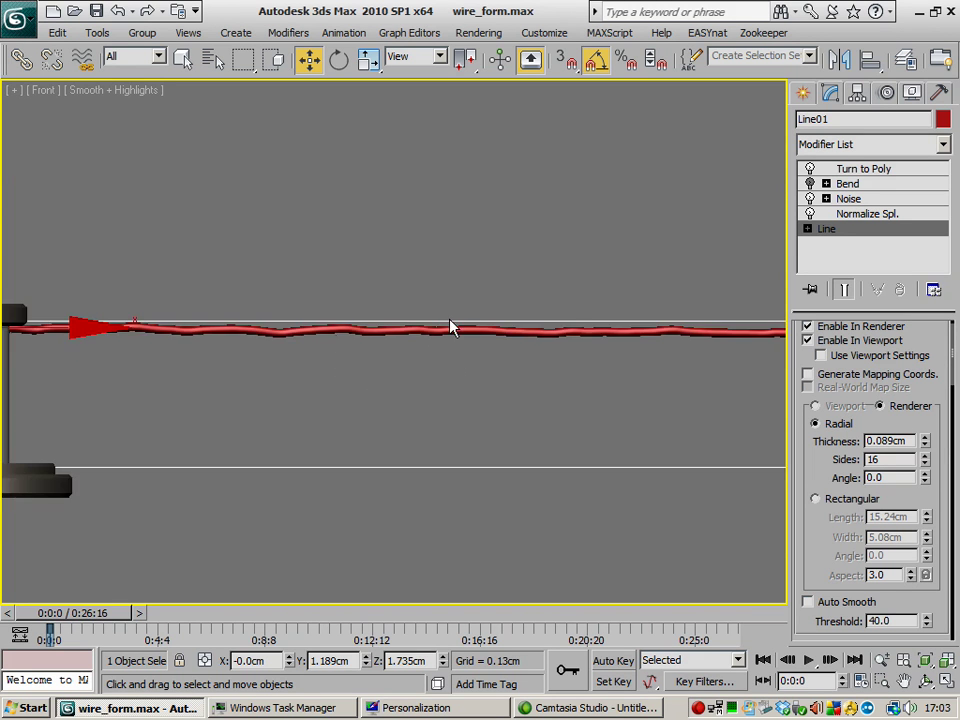
Step: Compare the wire's waves farther along with those beside the spool, and widen the command panel back to two columns
mouse_move(514, 333)
middle_down()
mouse_move(131, 315)
mouse_move(179, 348)
middle_up()
mouse_move(460, 364)
middle_down()
mouse_move(225, 362)
mouse_move(395, 389)
mouse_move(446, 369)
middle_up()
scroll(381, 364, up, 4)
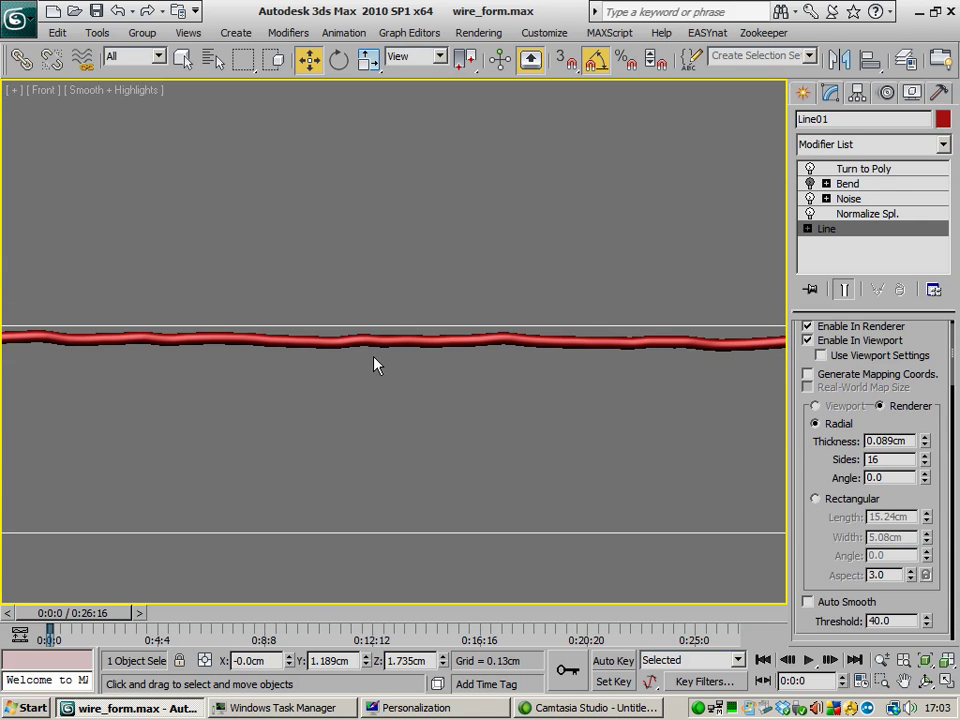
scroll(297, 349, down, 2)
middle_drag(311, 349, 425, 360)
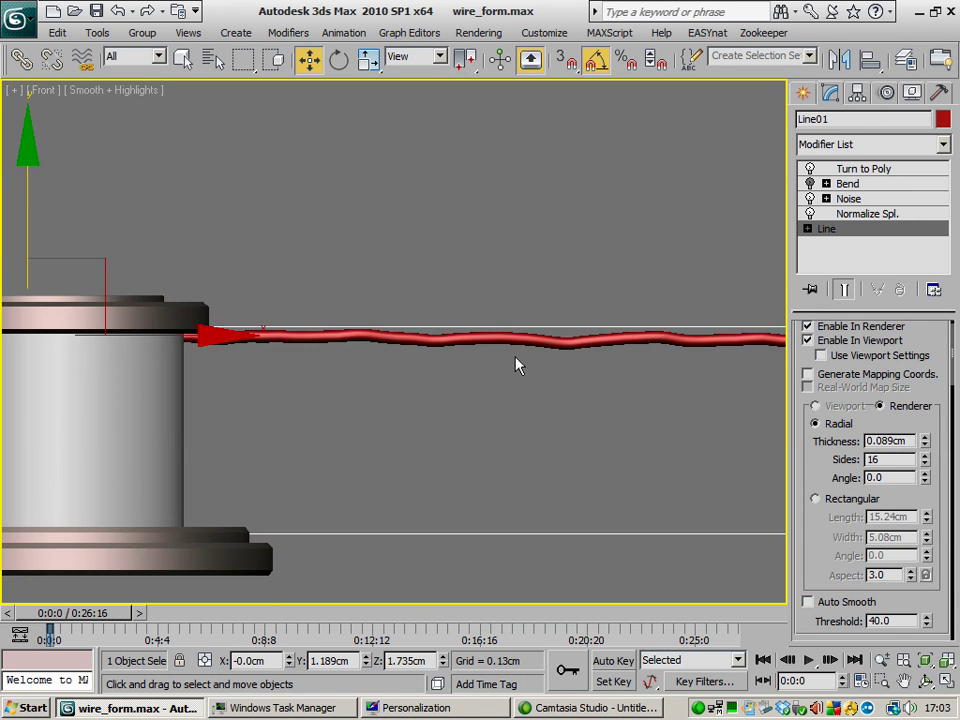
middle_drag(528, 364, 385, 354)
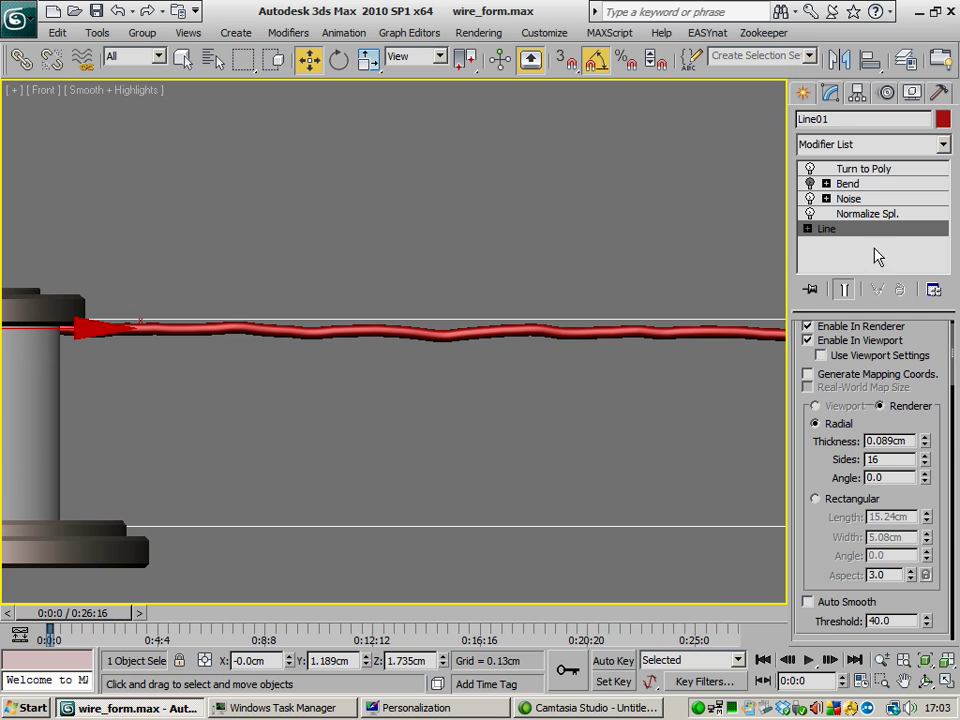
drag(763, 417, 722, 408)
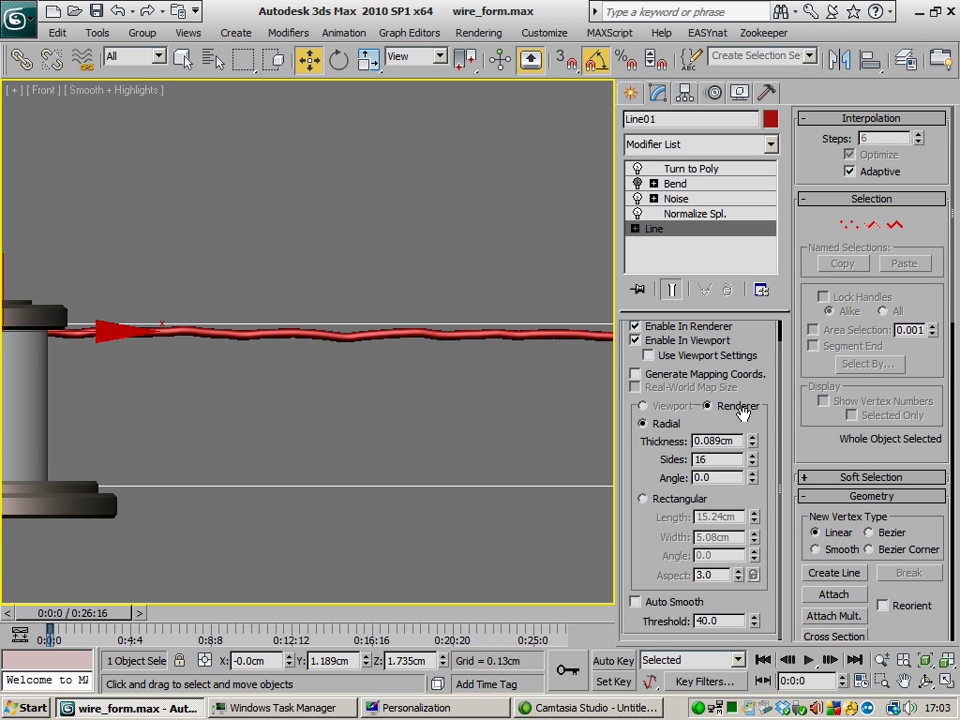